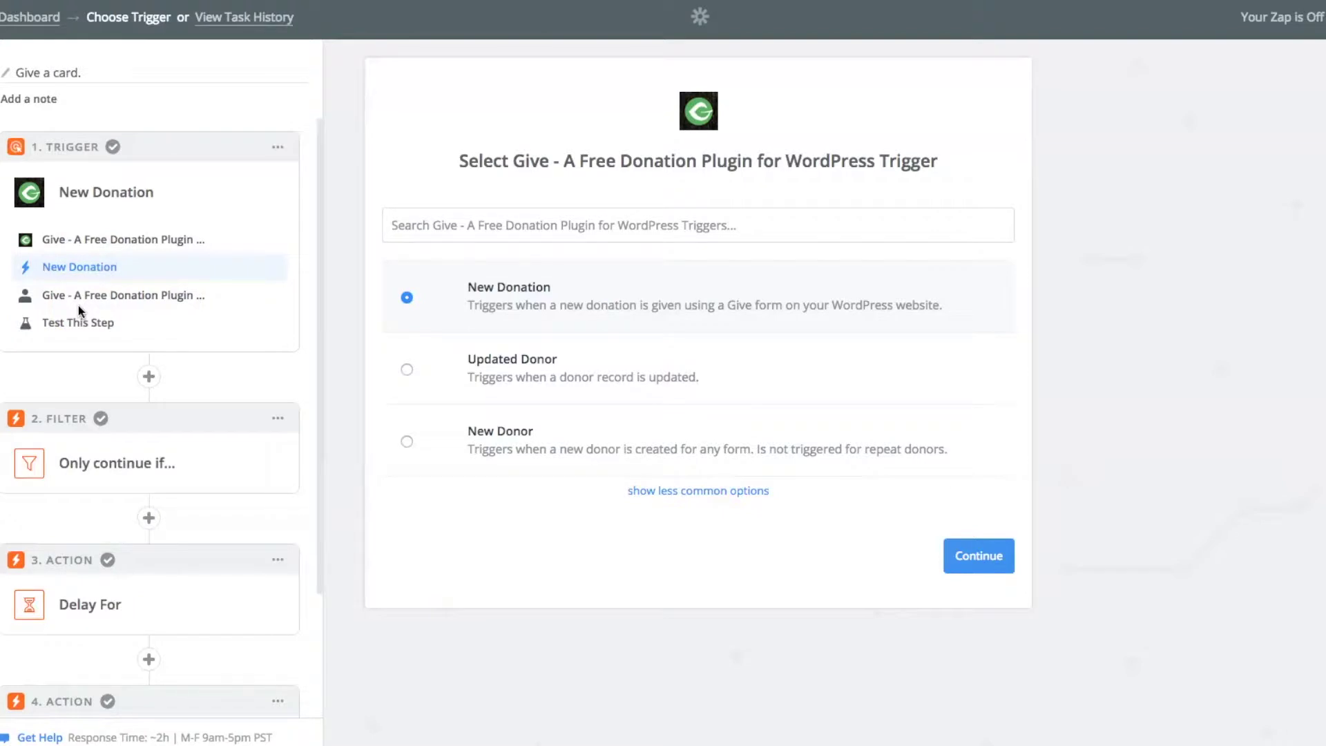
Step: Run Test This Step on the GiveWP New Donation trigger to load sample donations
{"action": "scroll", "coordinate": [77, 305], "scroll_direction": "down", "scroll_amount": 1}
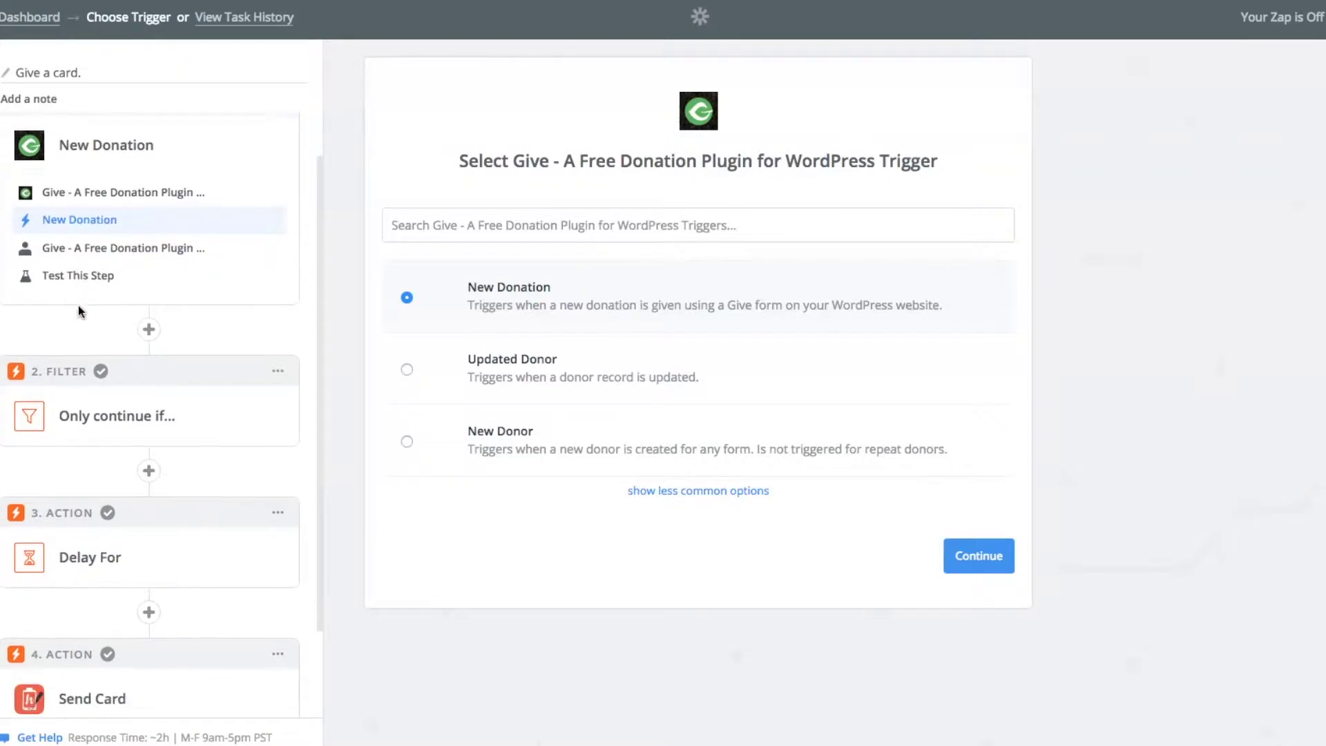
{"action": "left_click", "coordinate": [174, 395]}
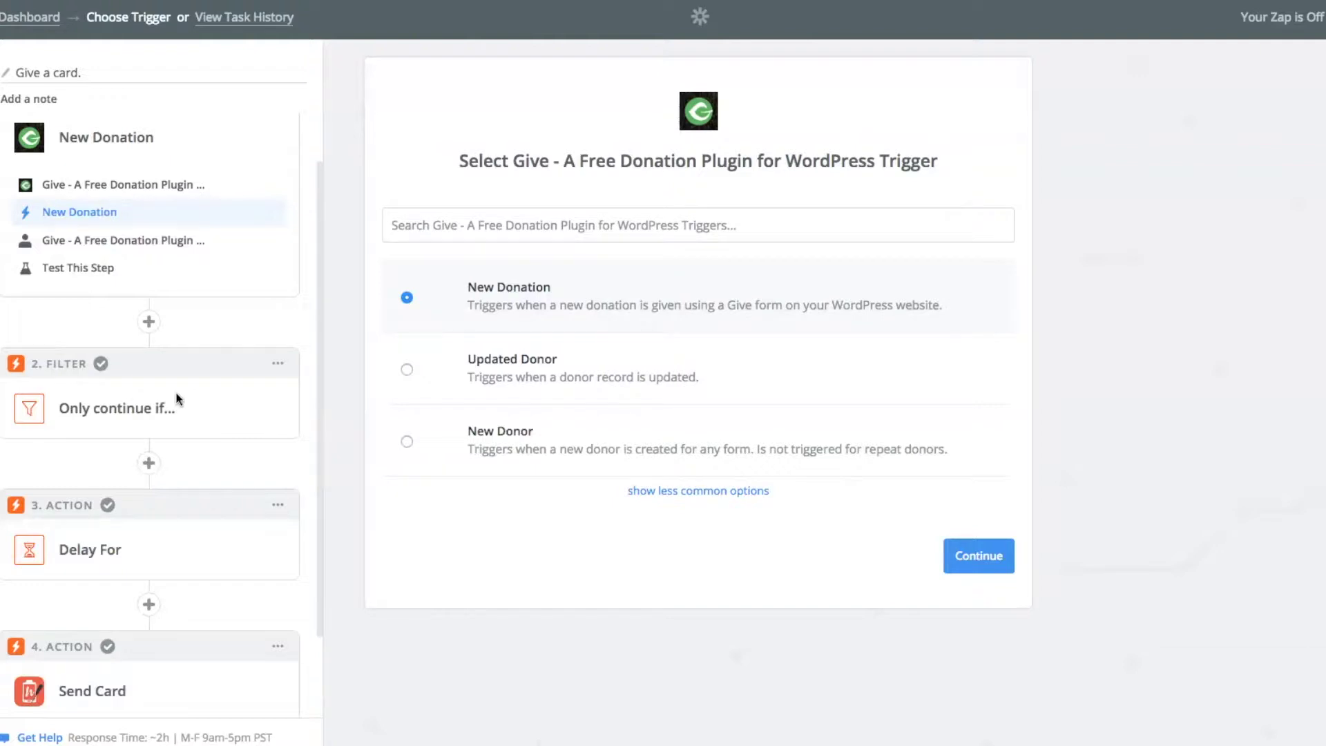
{"action": "scroll", "coordinate": [176, 398], "scroll_direction": "down", "scroll_amount": 2}
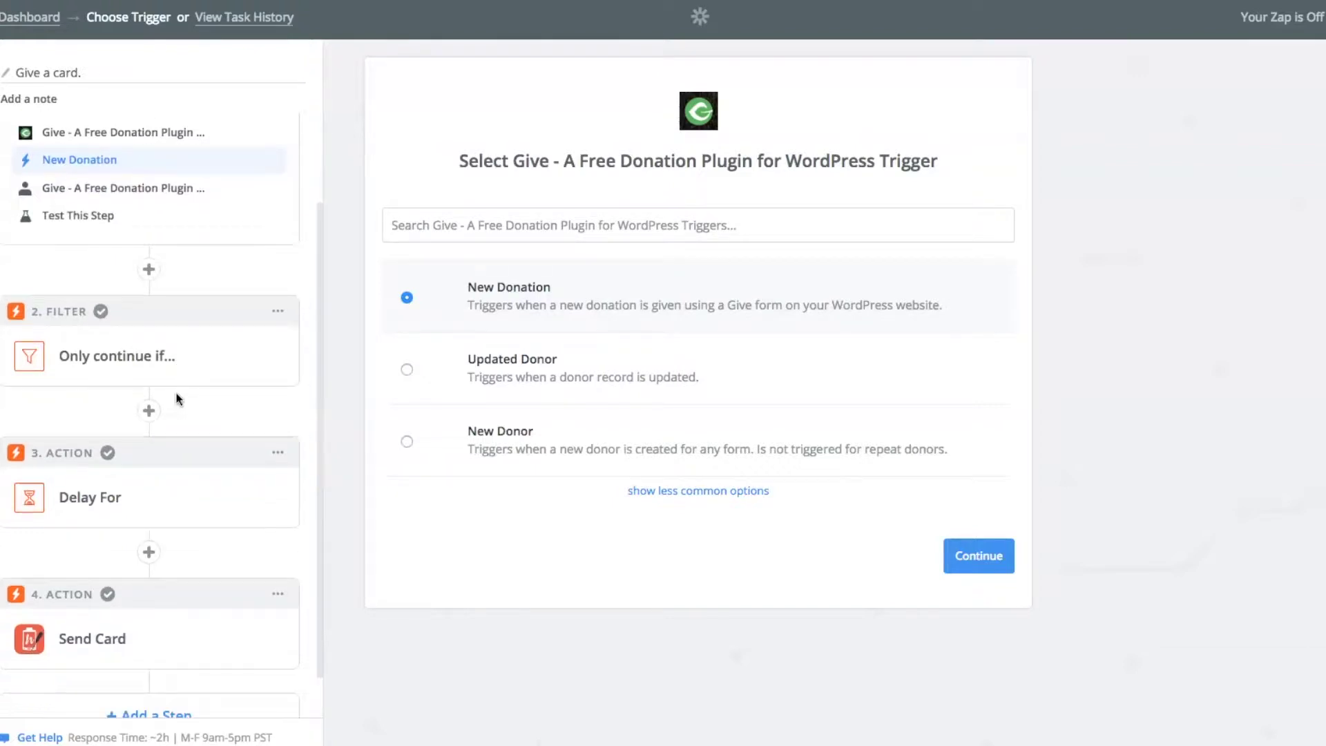
{"action": "left_click", "coordinate": [88, 475]}
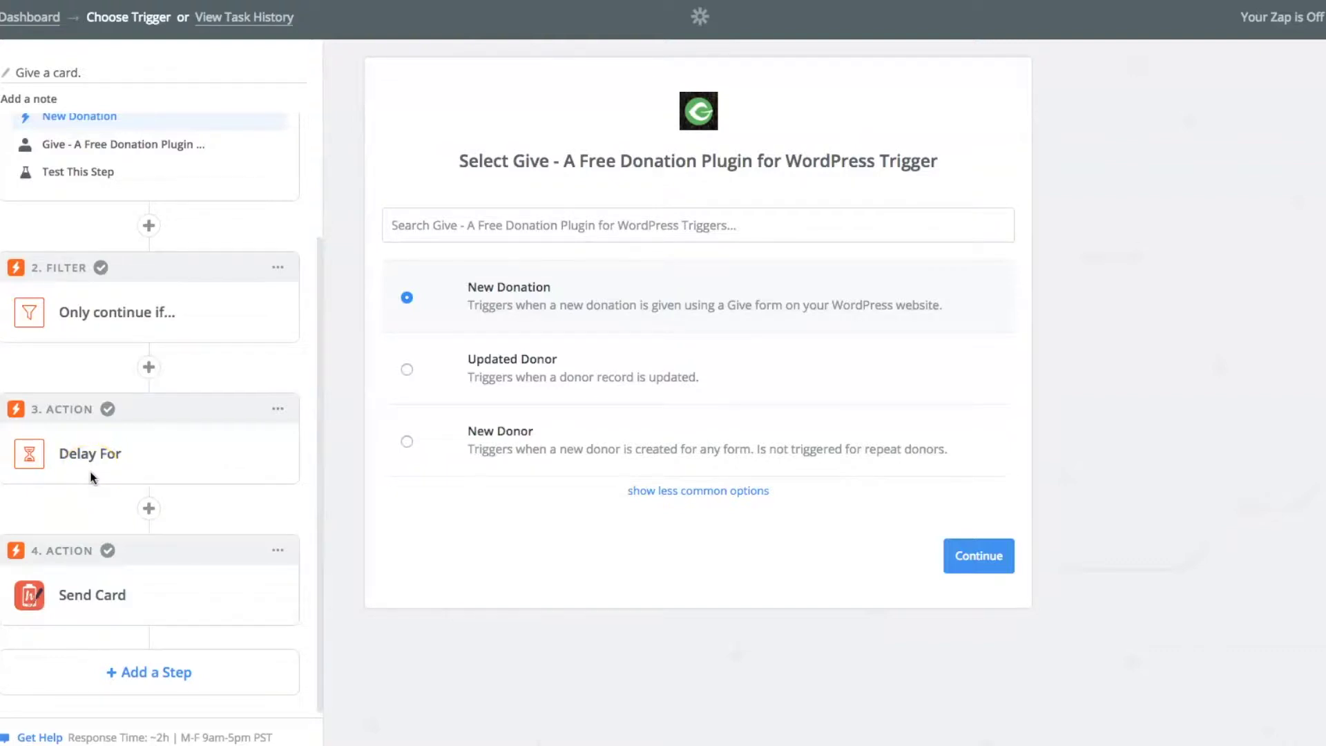
{"action": "left_click", "coordinate": [54, 566]}
{"action": "scroll", "coordinate": [147, 379], "scroll_direction": "up", "scroll_amount": 3}
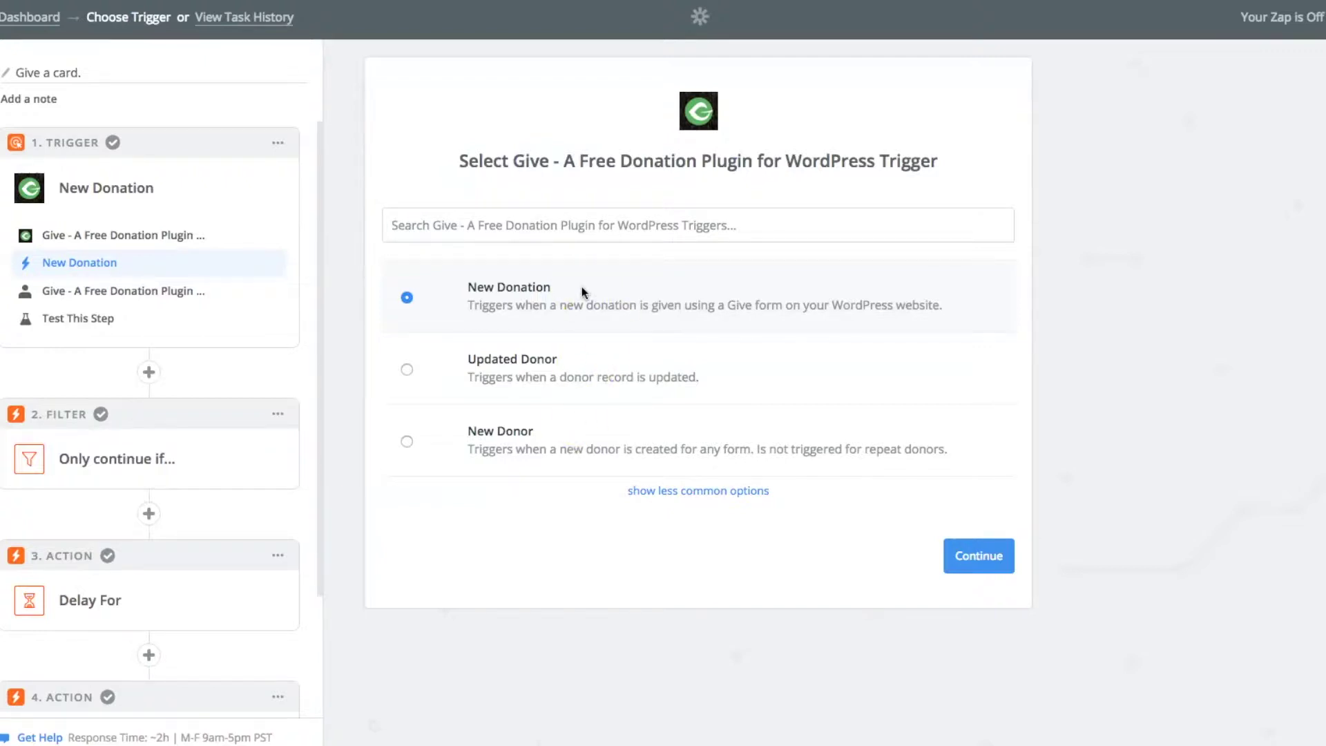
{"action": "left_click", "coordinate": [105, 321]}
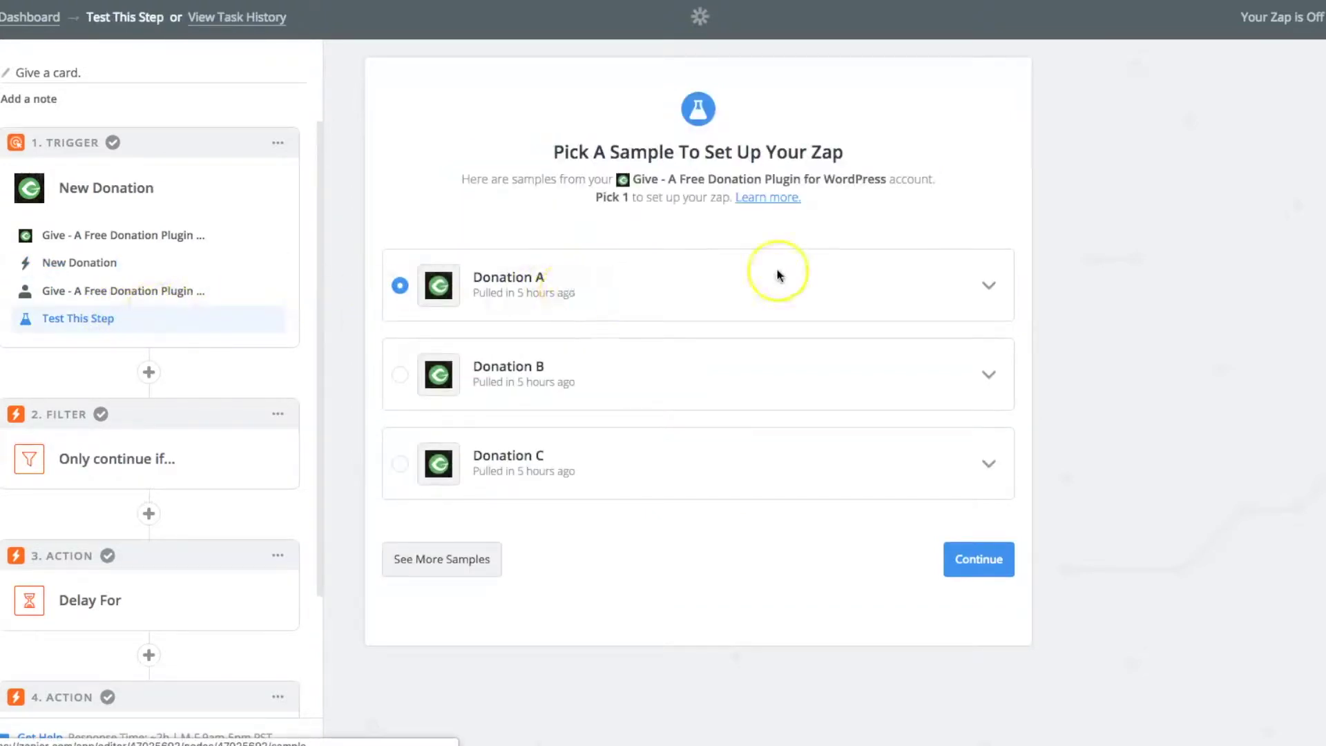
{"action": "left_click", "coordinate": [989, 285]}
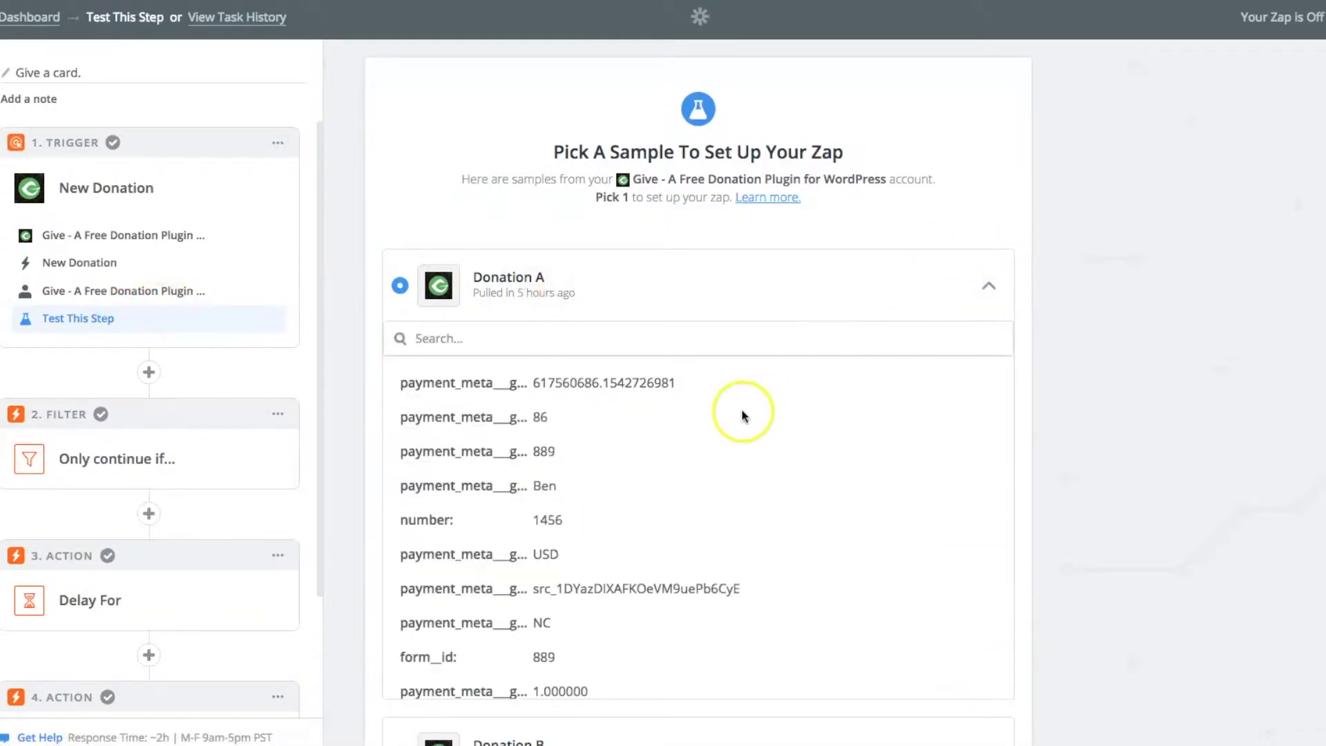
{"action": "scroll", "coordinate": [743, 415], "scroll_direction": "down", "scroll_amount": 3}
{"action": "scroll", "coordinate": [743, 414], "scroll_direction": "up", "scroll_amount": 2}
{"action": "scroll", "coordinate": [743, 414], "scroll_direction": "down", "scroll_amount": 3}
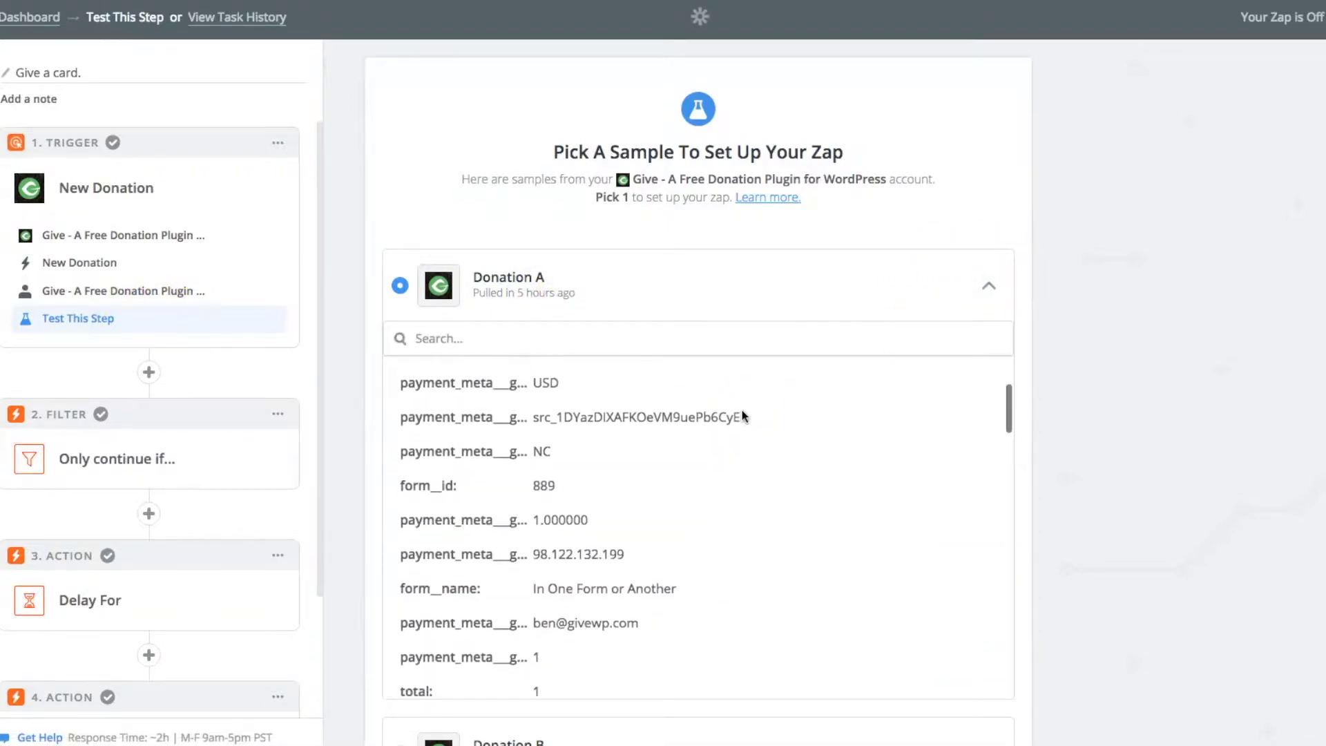
{"action": "scroll", "coordinate": [742, 414], "scroll_direction": "down", "scroll_amount": 10}
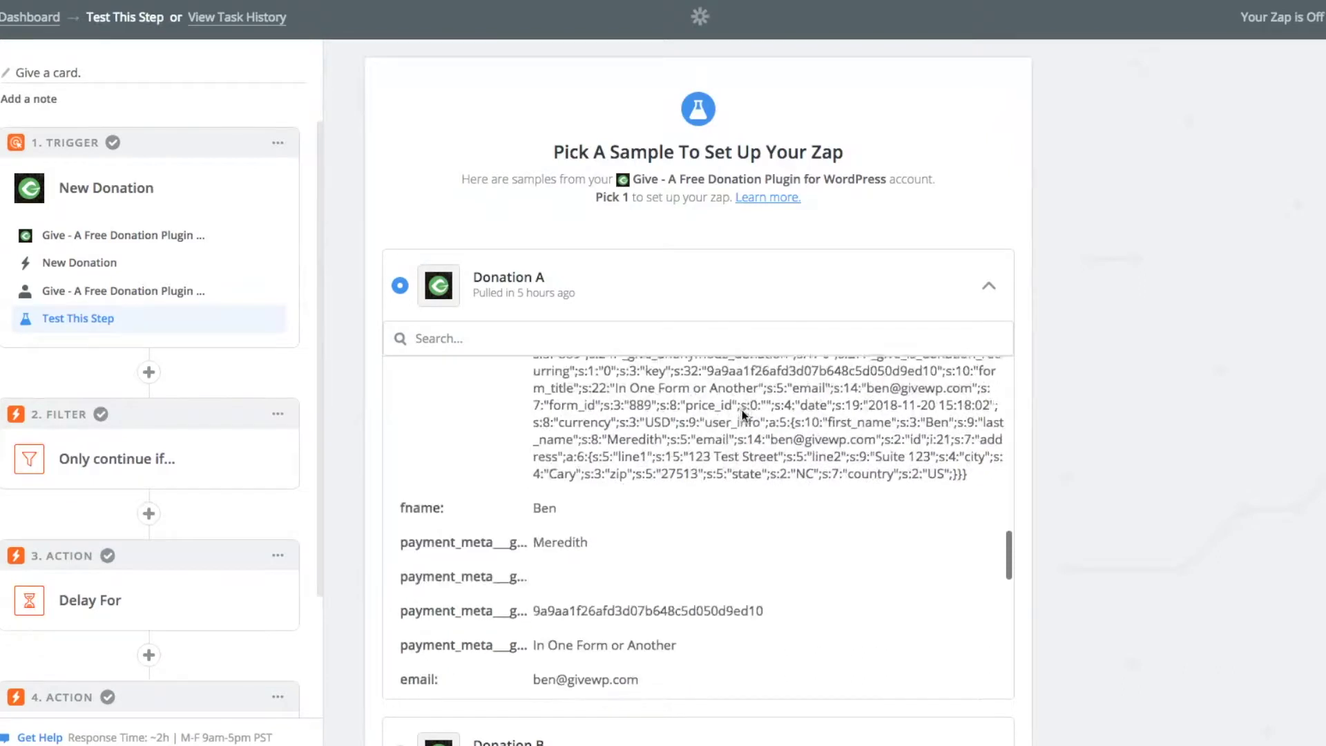
{"action": "scroll", "coordinate": [742, 412], "scroll_direction": "down", "scroll_amount": 6}
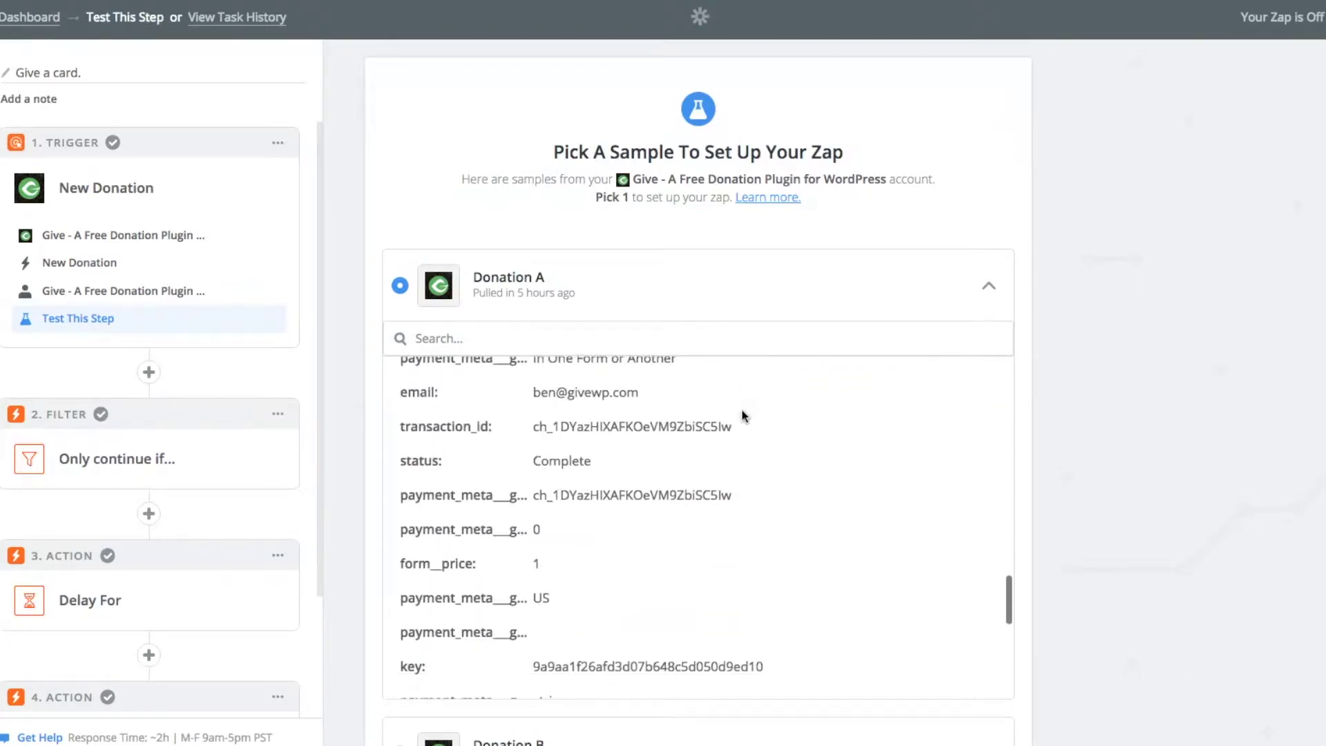
{"action": "scroll", "coordinate": [741, 411], "scroll_direction": "down", "scroll_amount": 1}
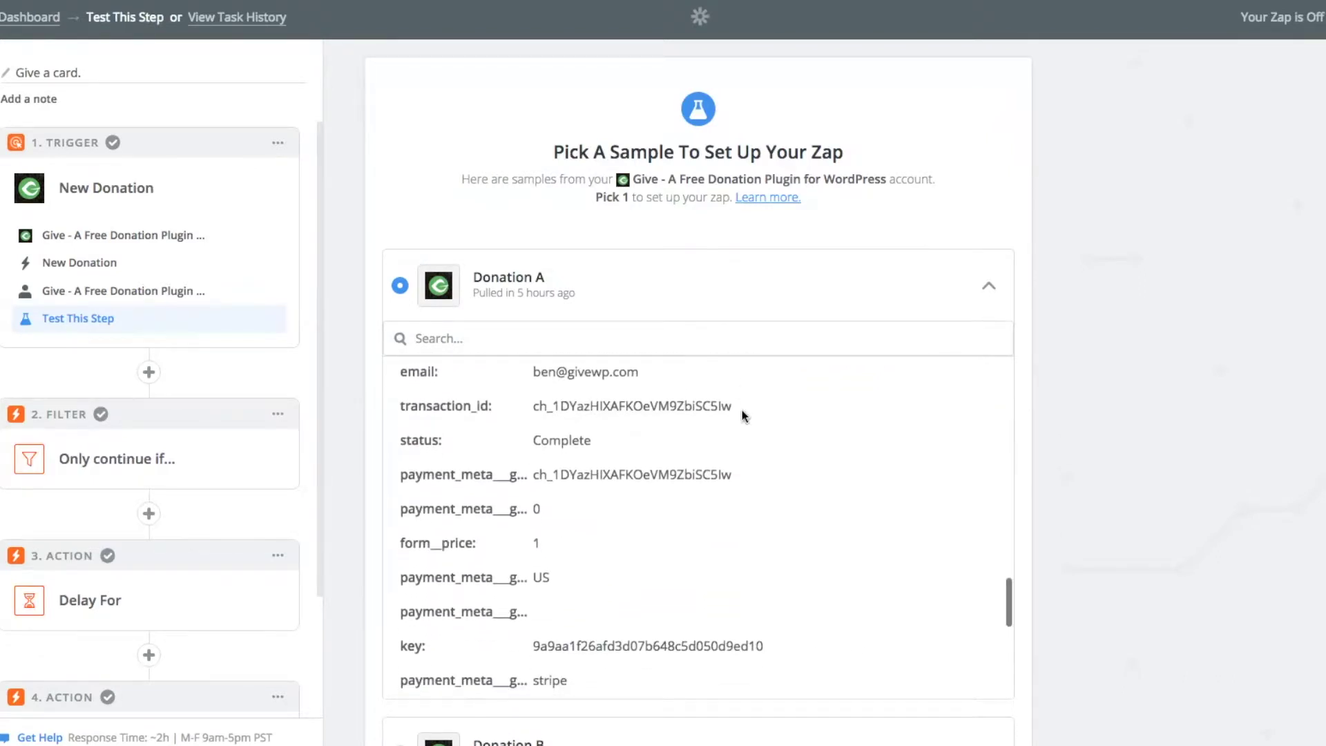
{"action": "scroll", "coordinate": [742, 414], "scroll_direction": "down", "scroll_amount": 2}
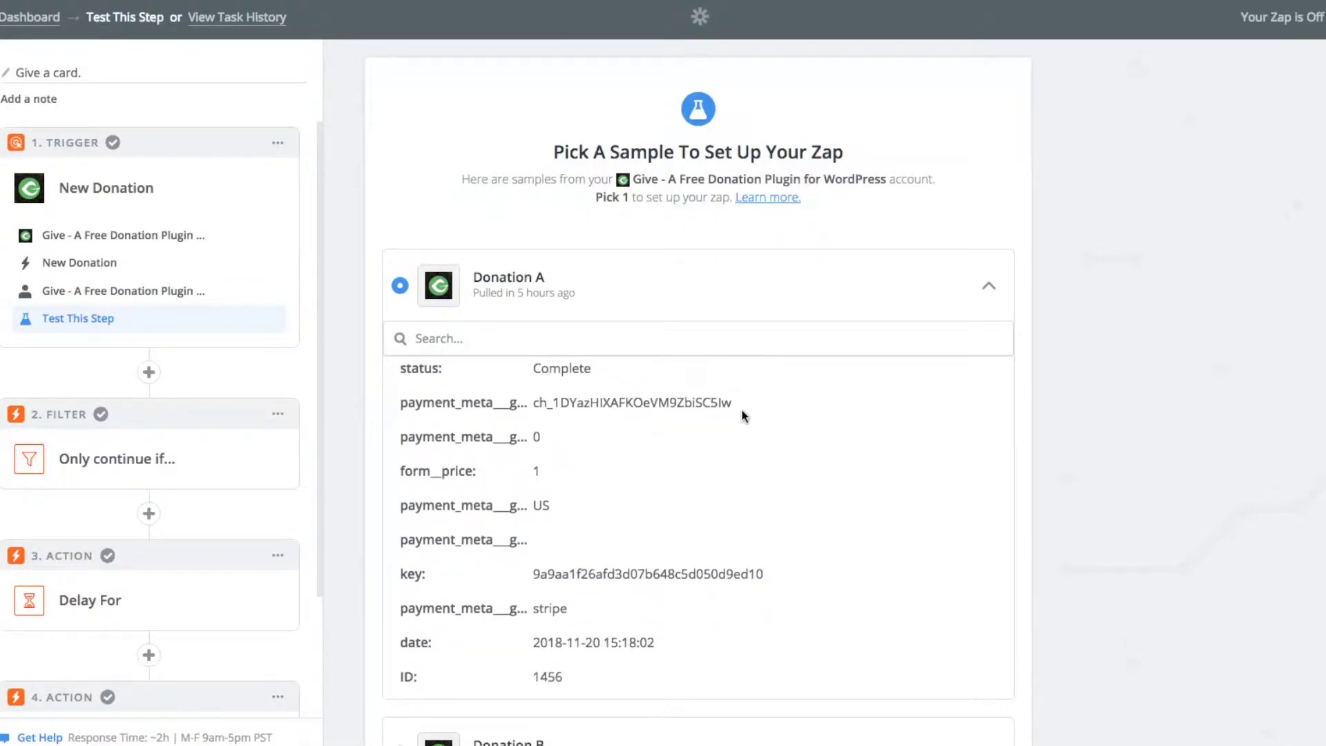
{"action": "scroll", "coordinate": [742, 409], "scroll_direction": "down", "scroll_amount": 1}
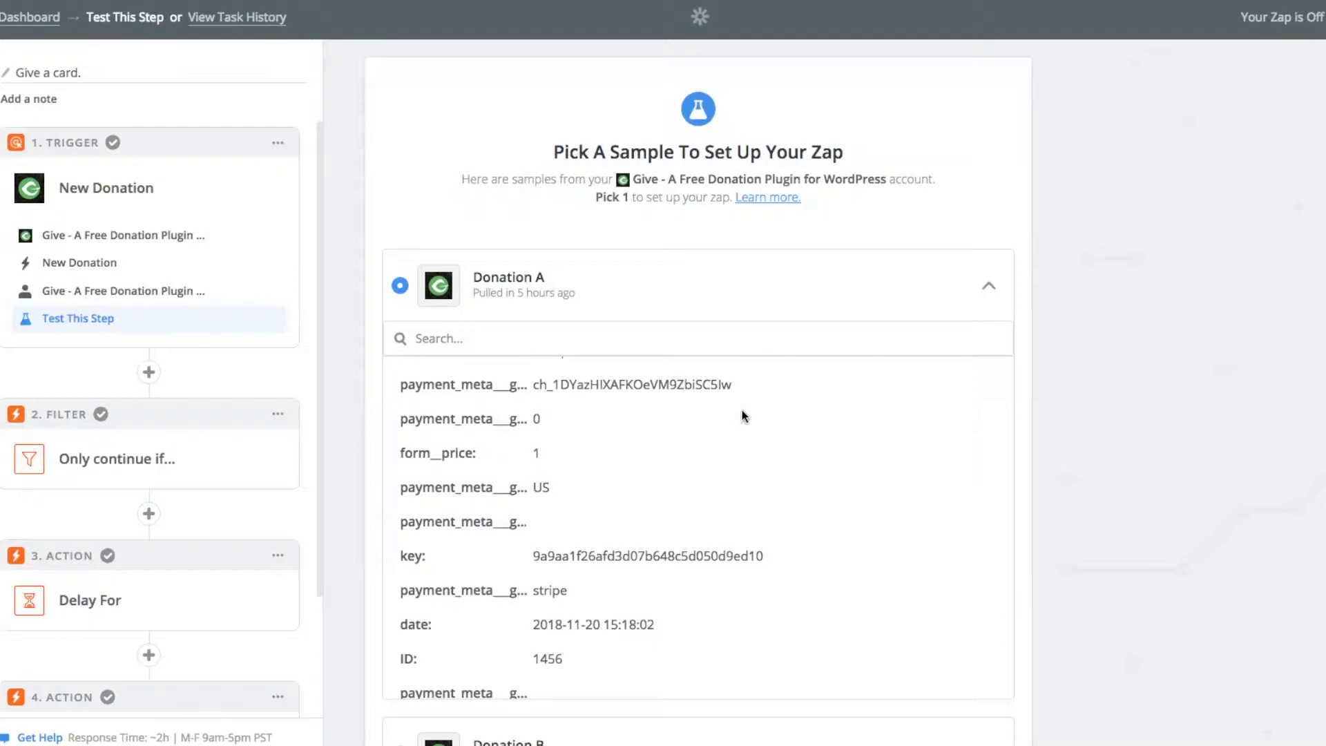
{"action": "left_click", "coordinate": [991, 286]}
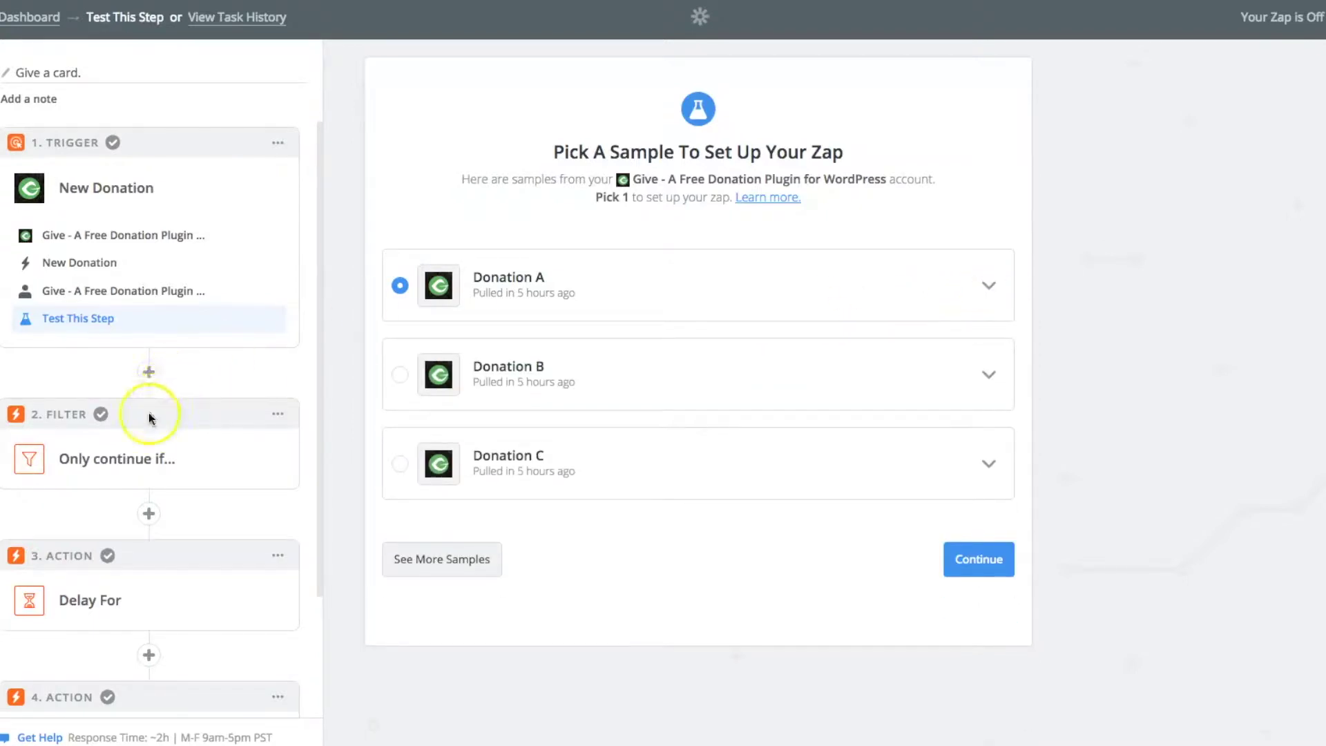
Step: Review the filter conditions: Donation Total greater than 35 and Billing Country exactly matches US
{"action": "left_click", "coordinate": [141, 460]}
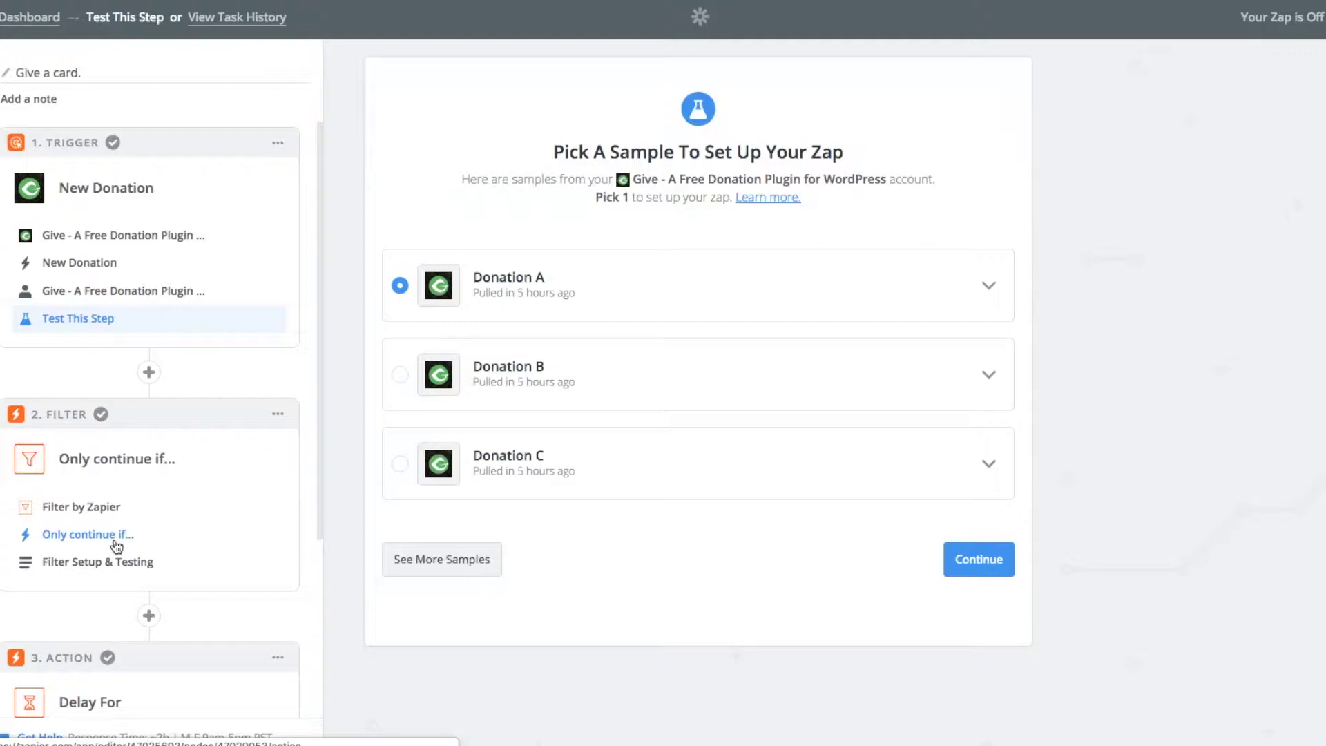
{"action": "left_click", "coordinate": [114, 561]}
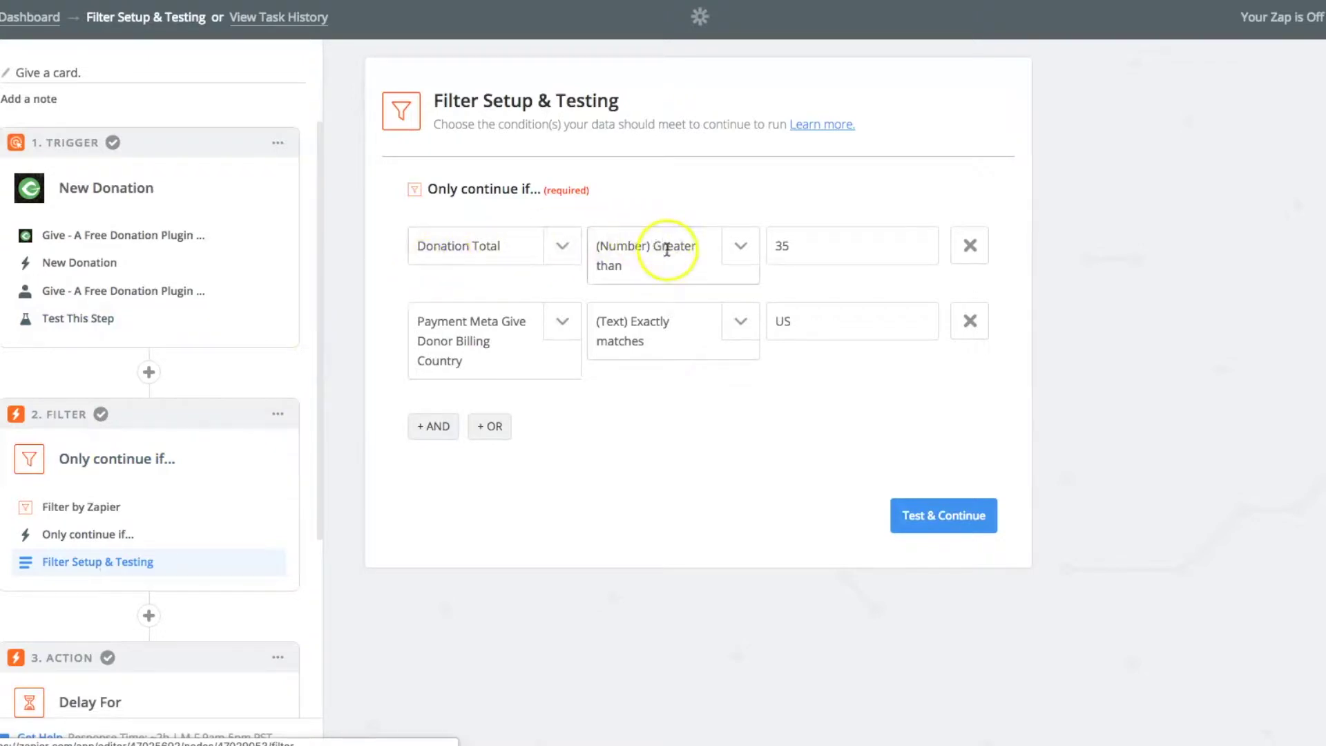
{"action": "left_click", "coordinate": [850, 239]}
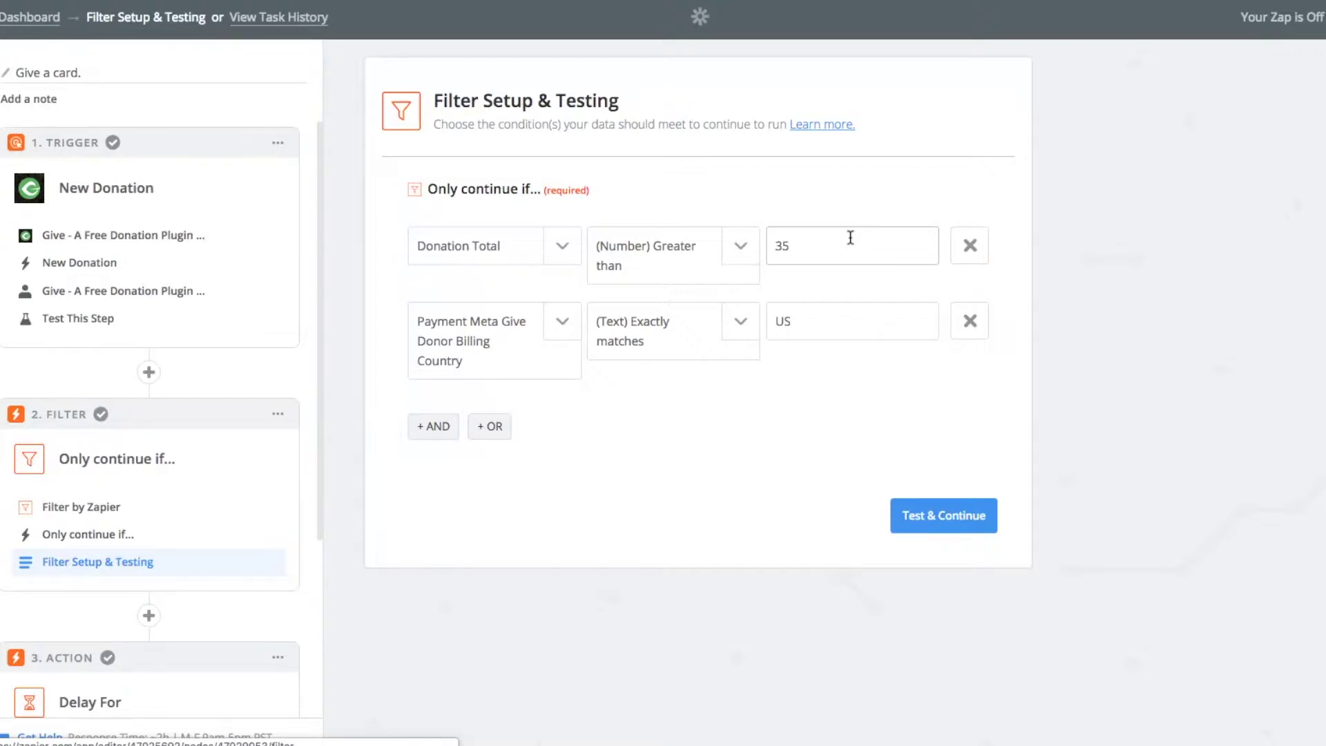
{"action": "left_click", "coordinate": [806, 252]}
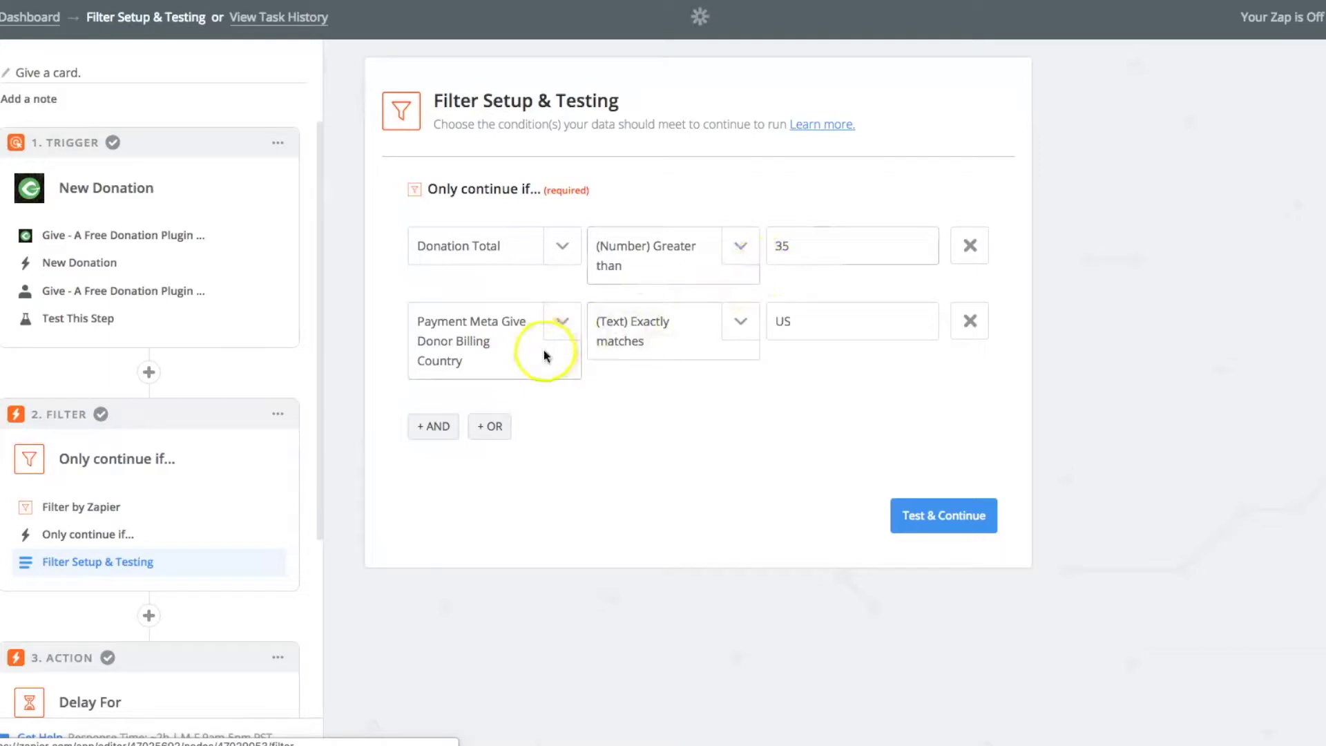
{"action": "left_click", "coordinate": [566, 247]}
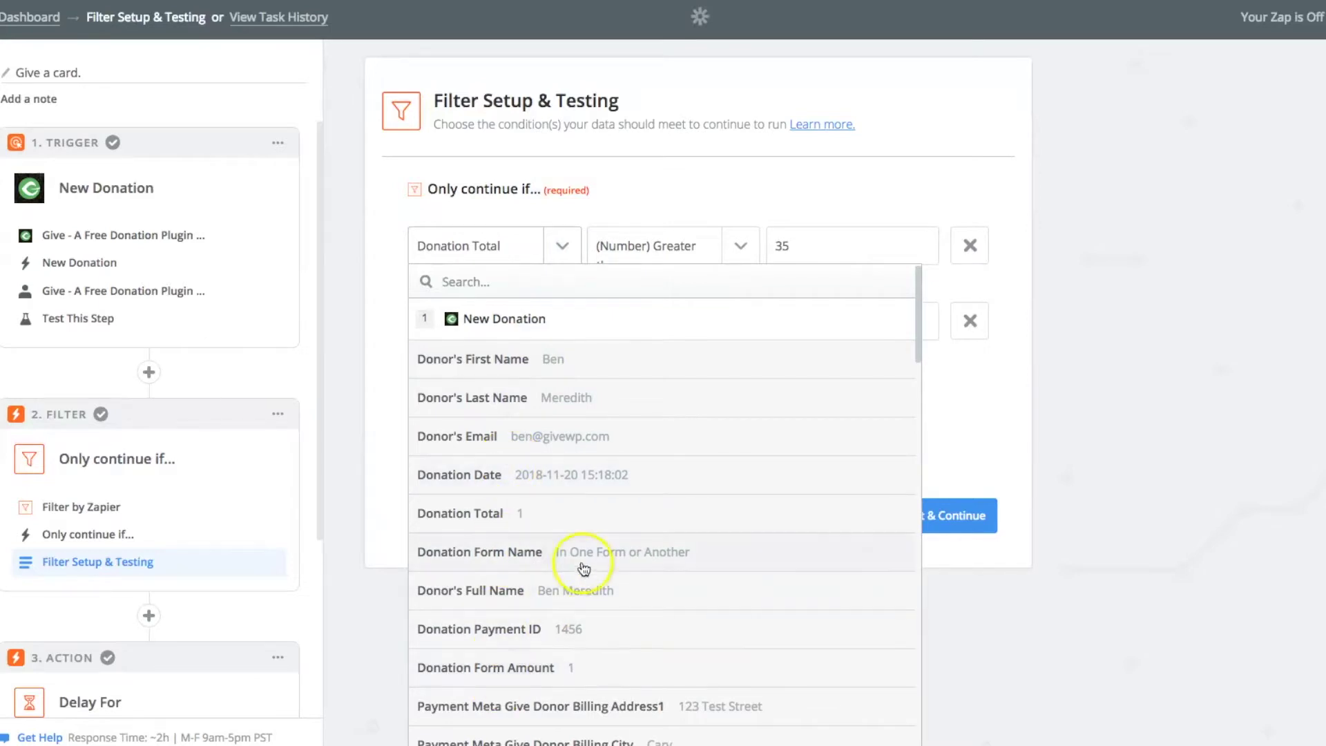
{"action": "left_click", "coordinate": [545, 520]}
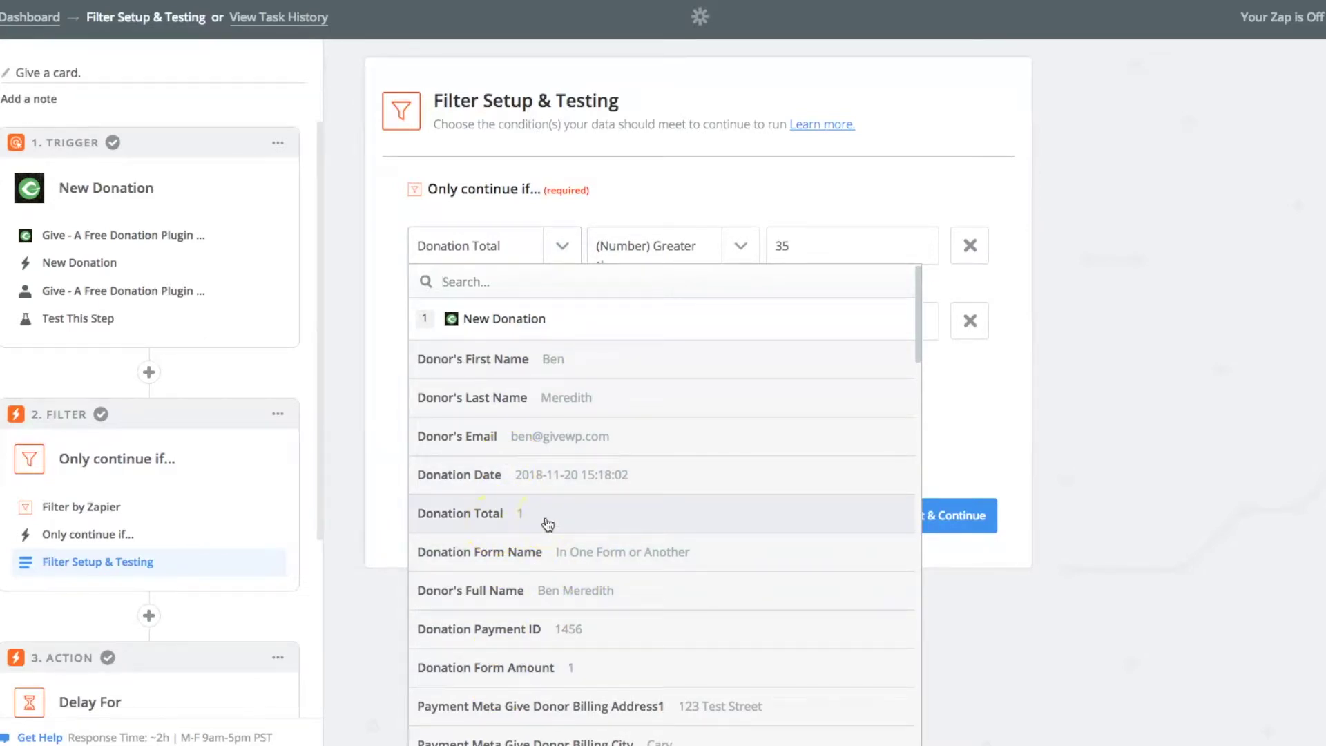
{"action": "left_click", "coordinate": [1037, 241]}
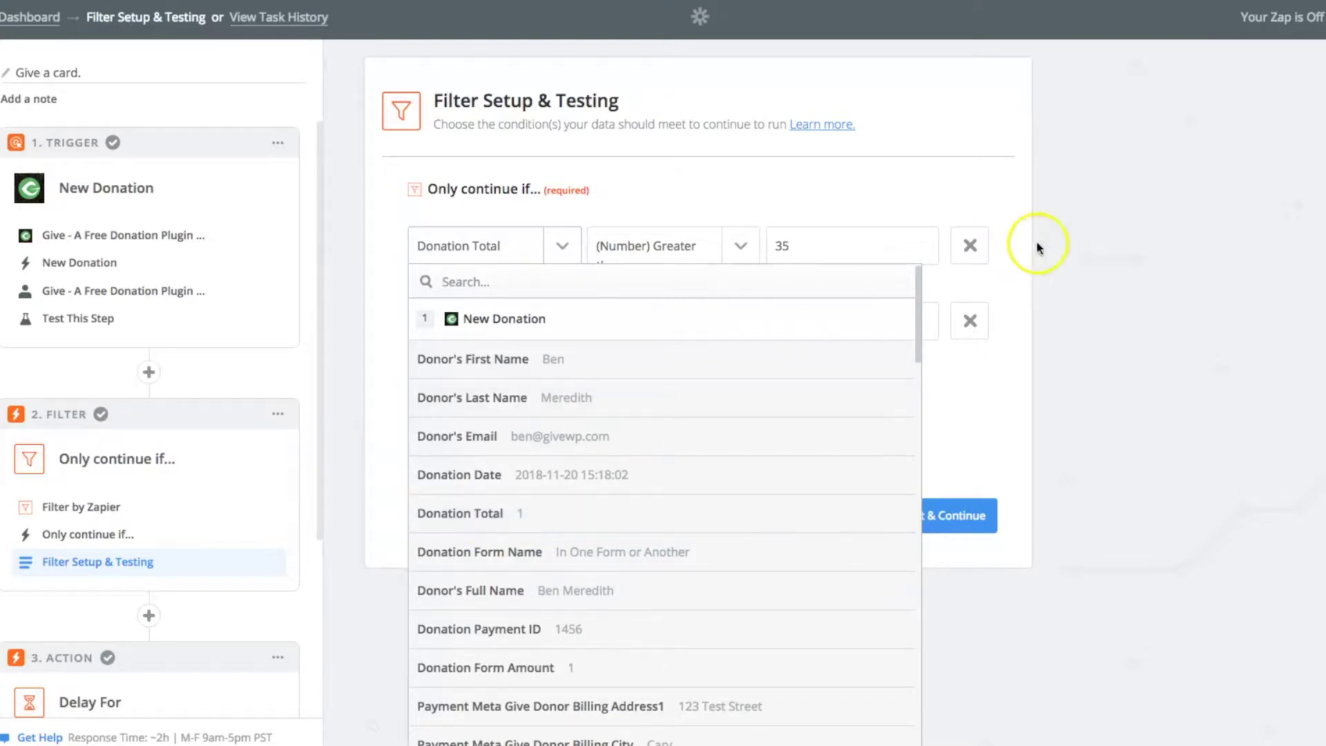
{"action": "left_click", "coordinate": [643, 316]}
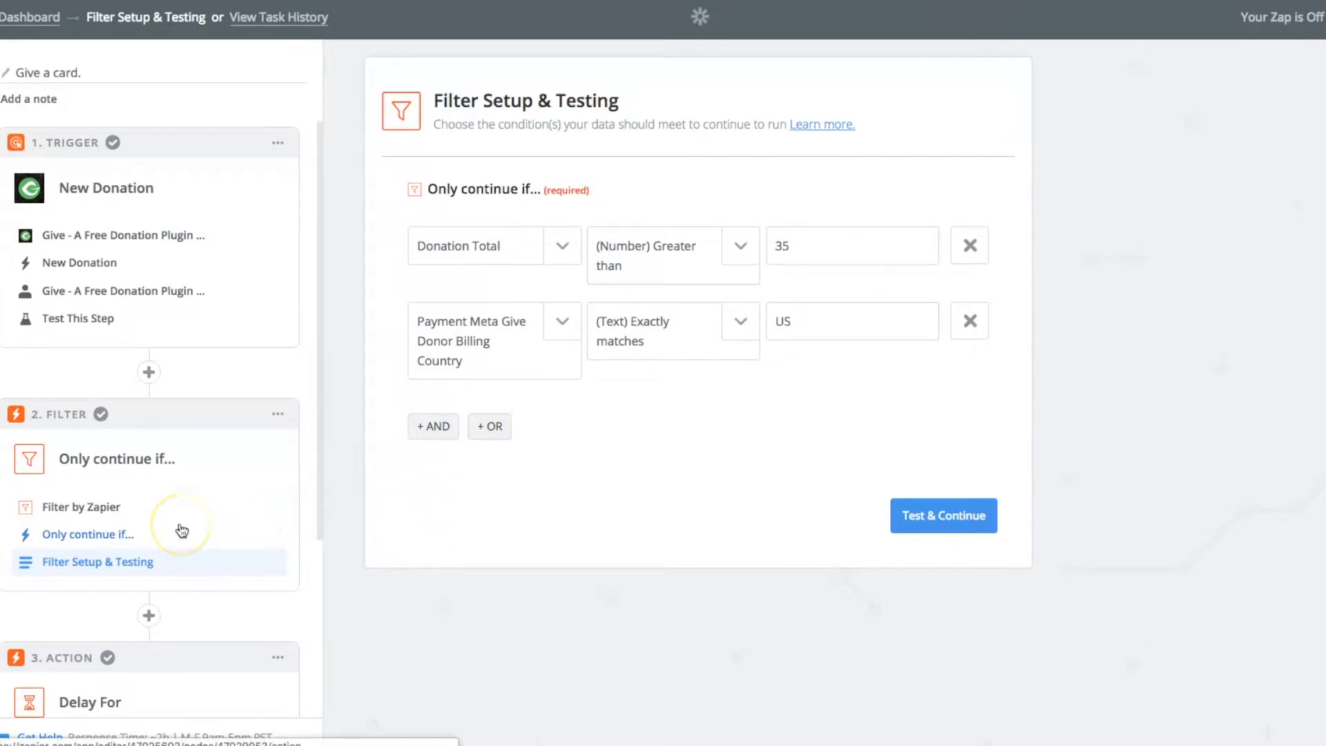
Step: Set the Delay by Zapier step's Time Delayed For to 1 Days
{"action": "scroll", "coordinate": [179, 532], "scroll_direction": "down", "scroll_amount": 1}
{"action": "scroll", "coordinate": [182, 530], "scroll_direction": "down", "scroll_amount": 1}
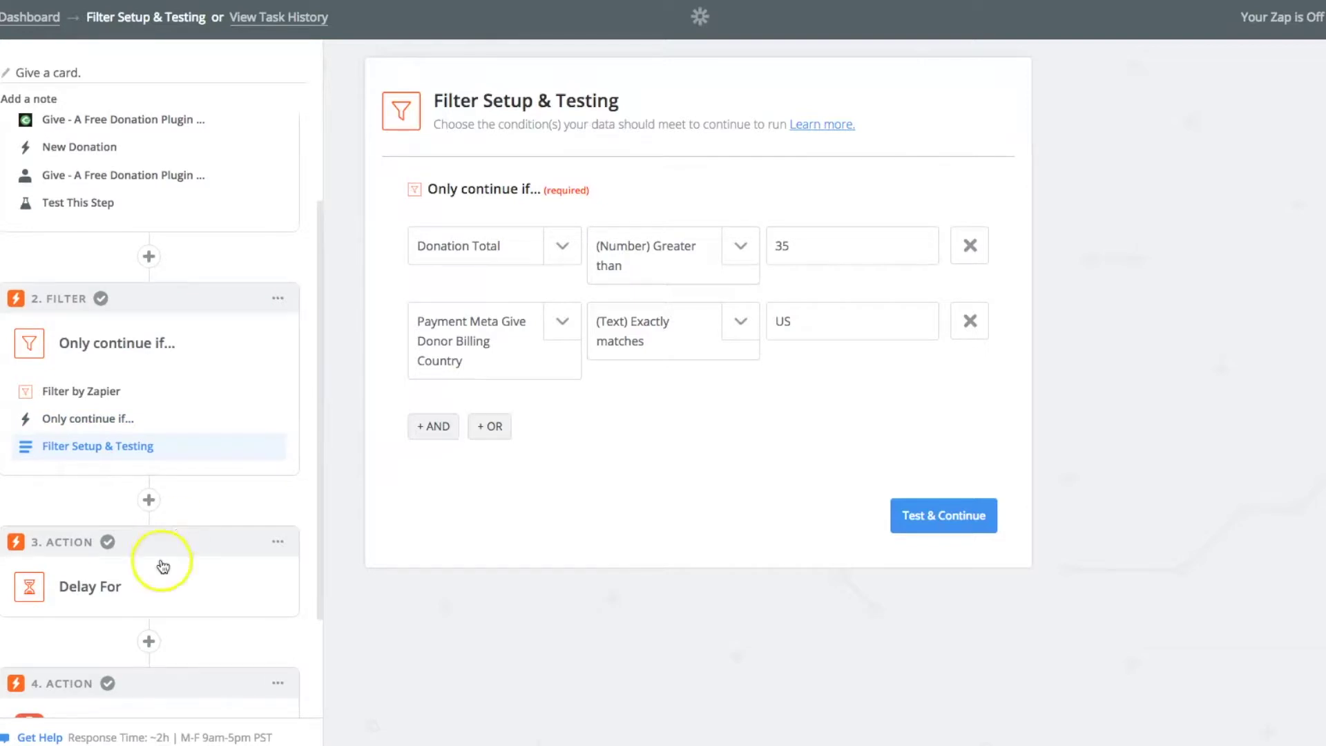
{"action": "left_click", "coordinate": [159, 602]}
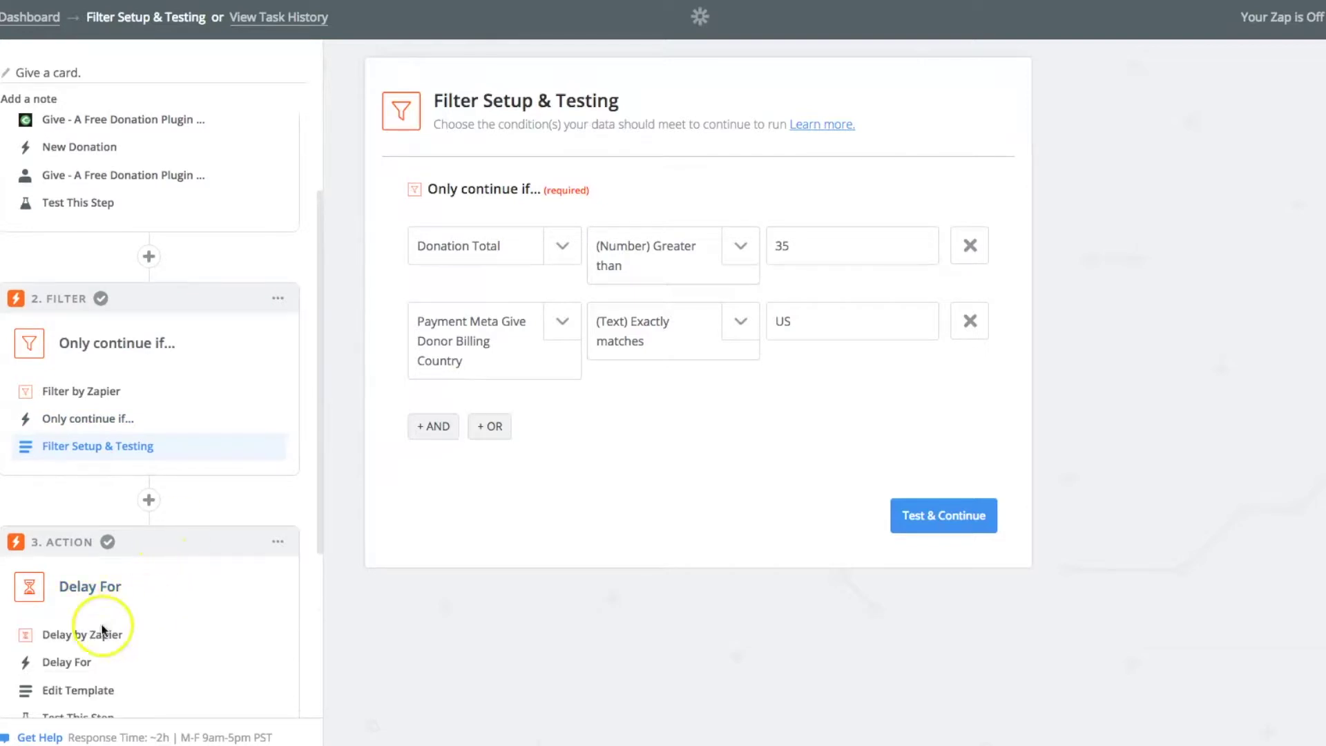
{"action": "scroll", "coordinate": [90, 641], "scroll_direction": "down", "scroll_amount": 1}
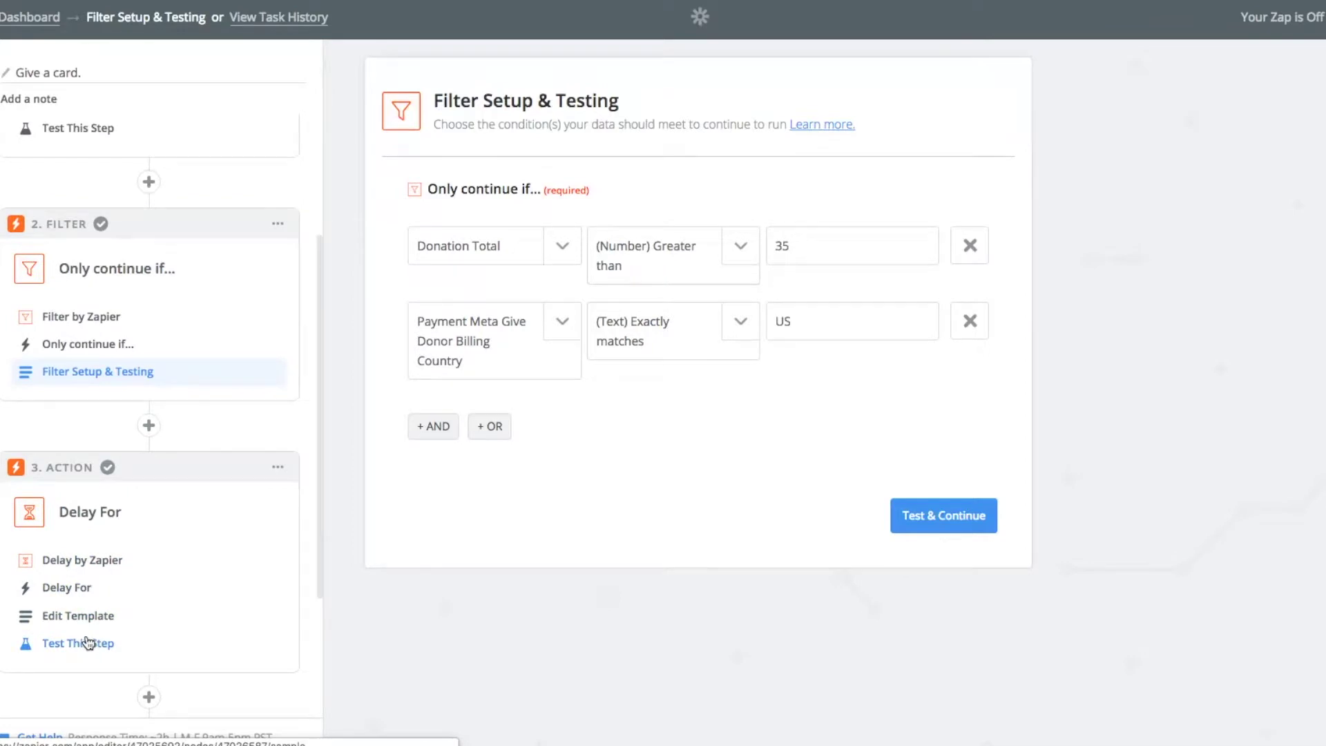
{"action": "left_click", "coordinate": [95, 620]}
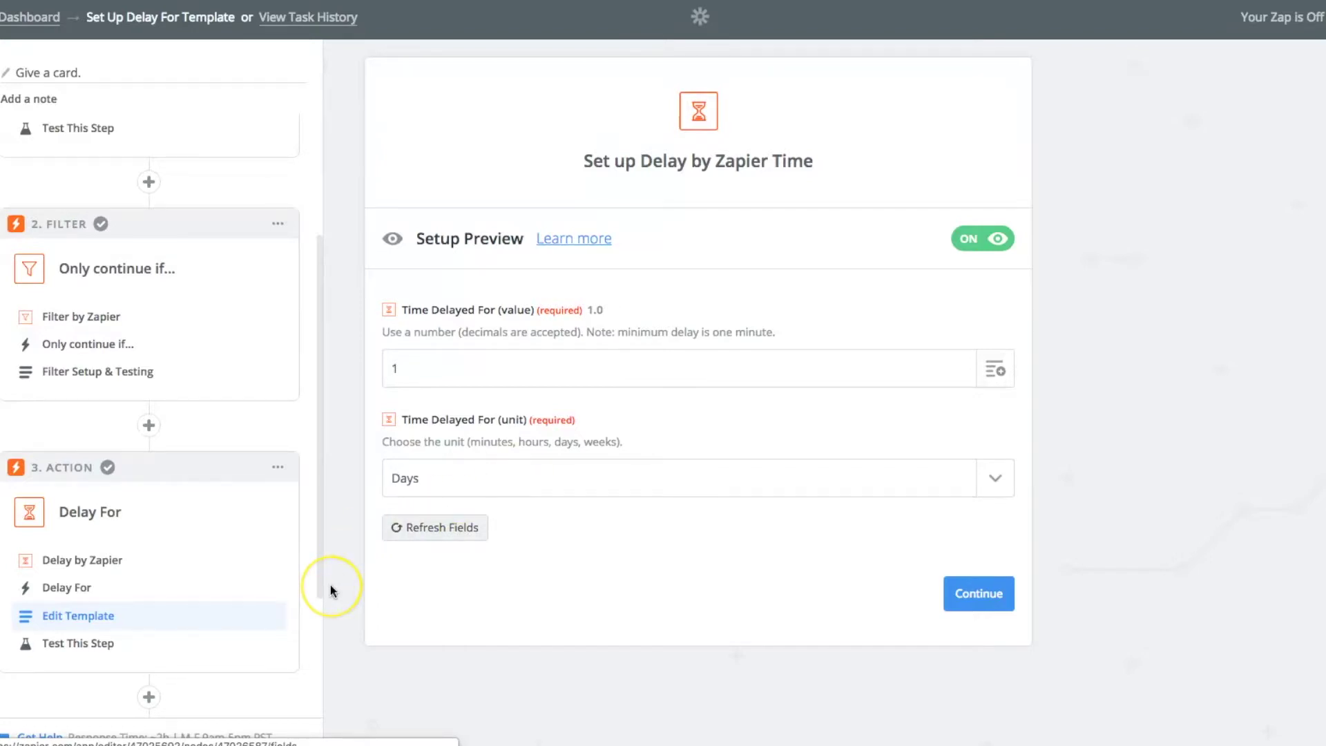
{"action": "scroll", "coordinate": [228, 616], "scroll_direction": "down", "scroll_amount": 1}
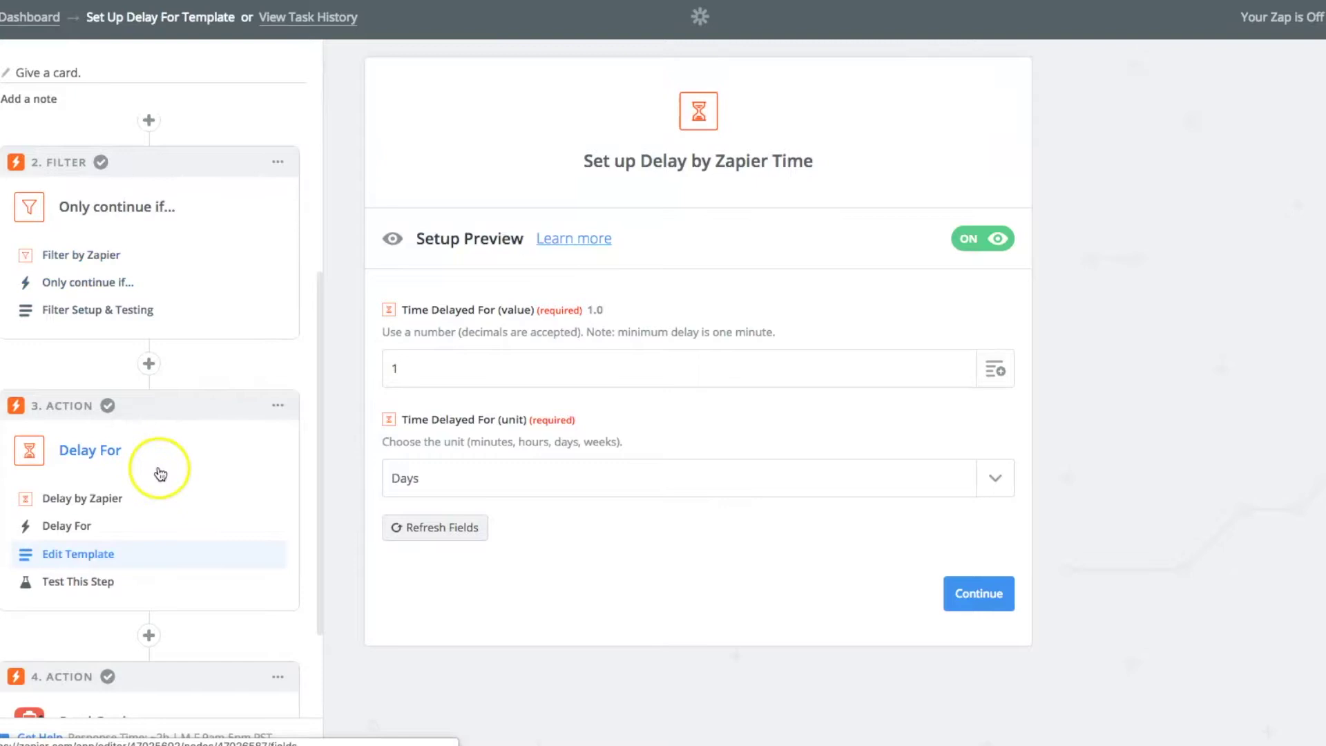
{"action": "scroll", "coordinate": [161, 477], "scroll_direction": "down", "scroll_amount": 2}
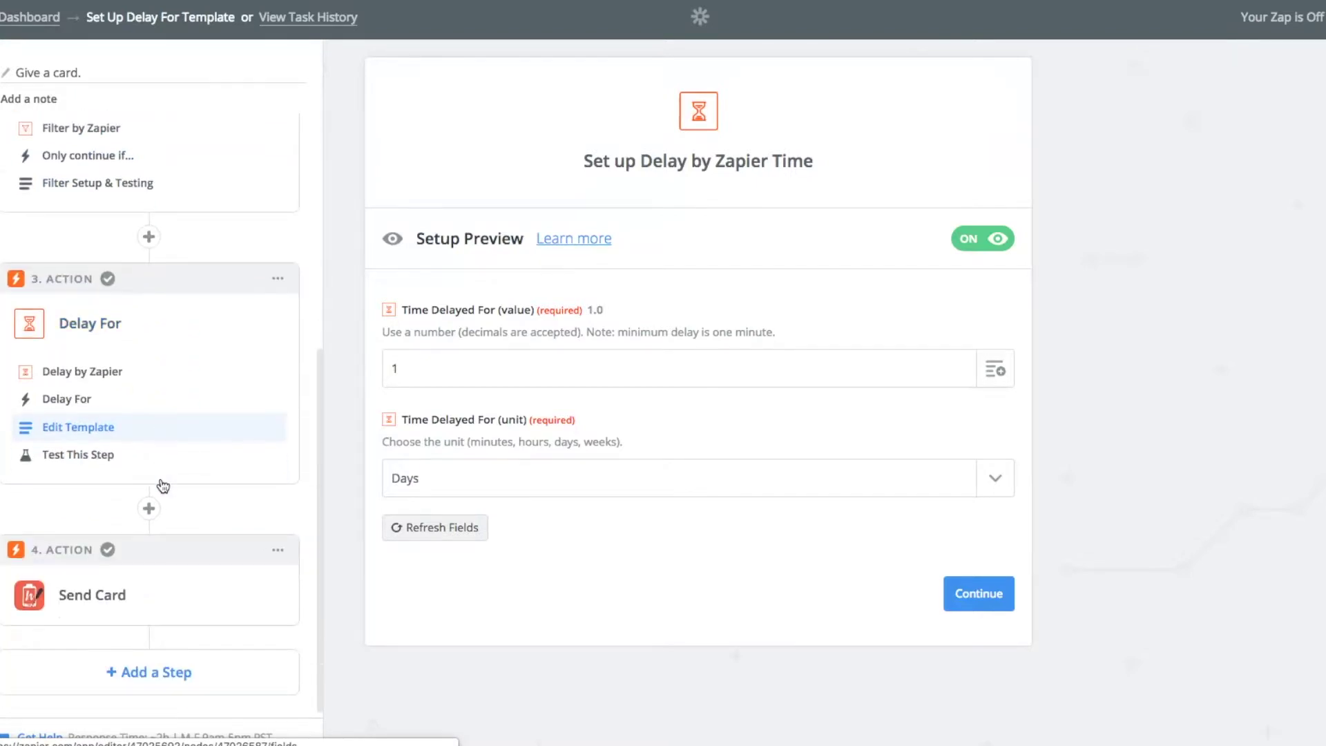
Step: Confirm step 4 uses the Handwrytten app with the Send Card action
{"action": "left_click", "coordinate": [101, 596]}
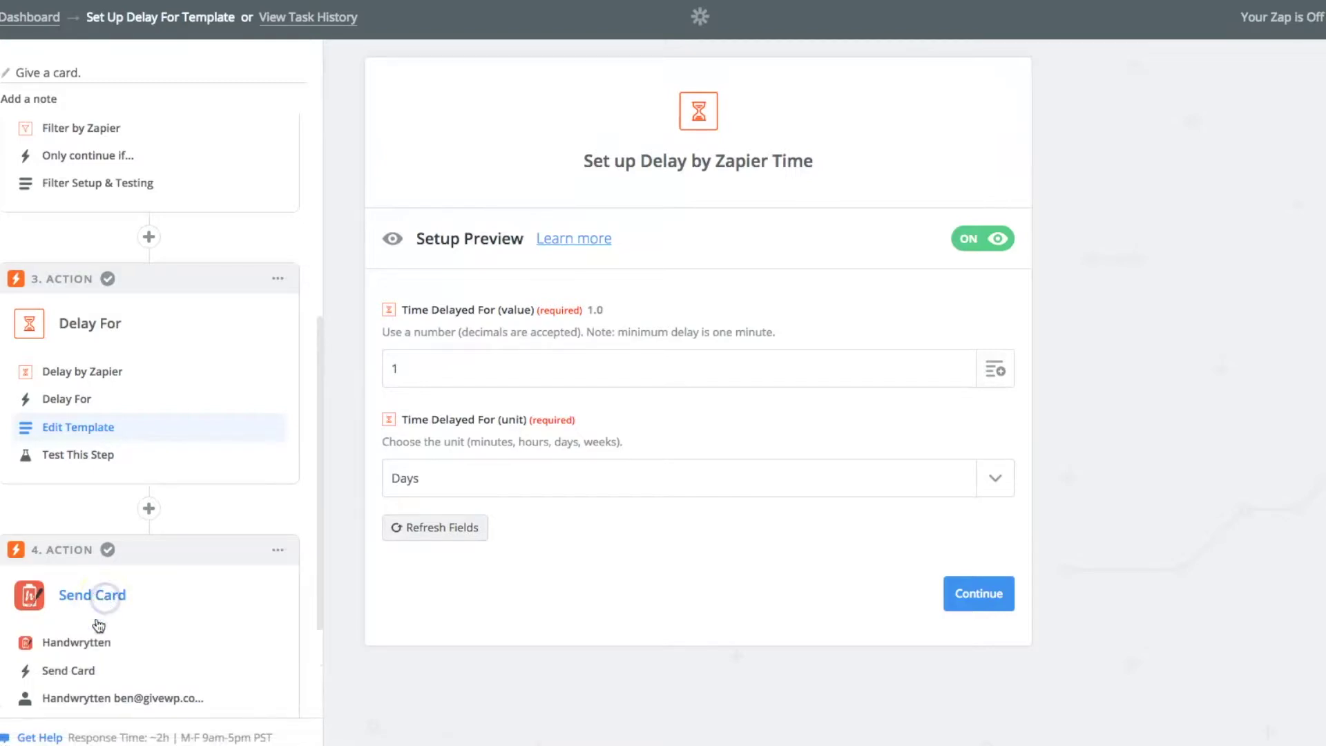
{"action": "left_click", "coordinate": [88, 641]}
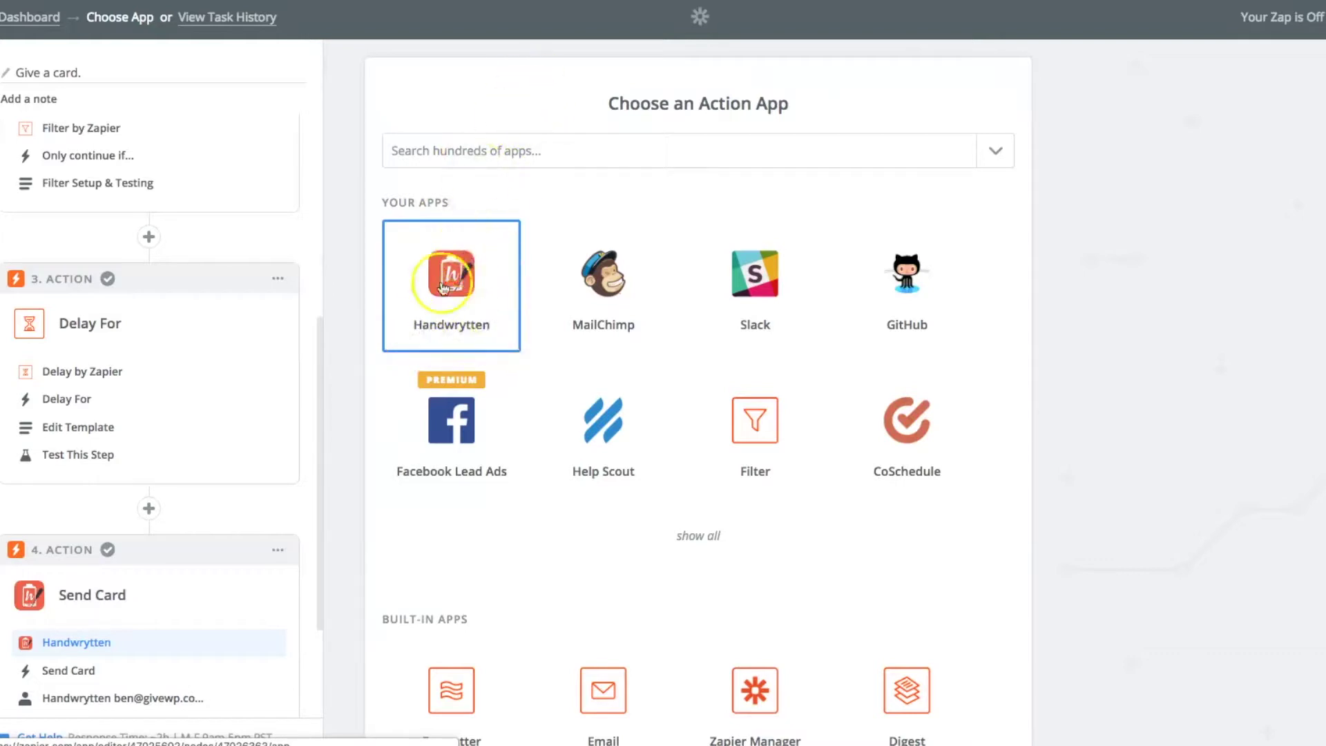
{"action": "scroll", "coordinate": [255, 479], "scroll_direction": "down", "scroll_amount": 1}
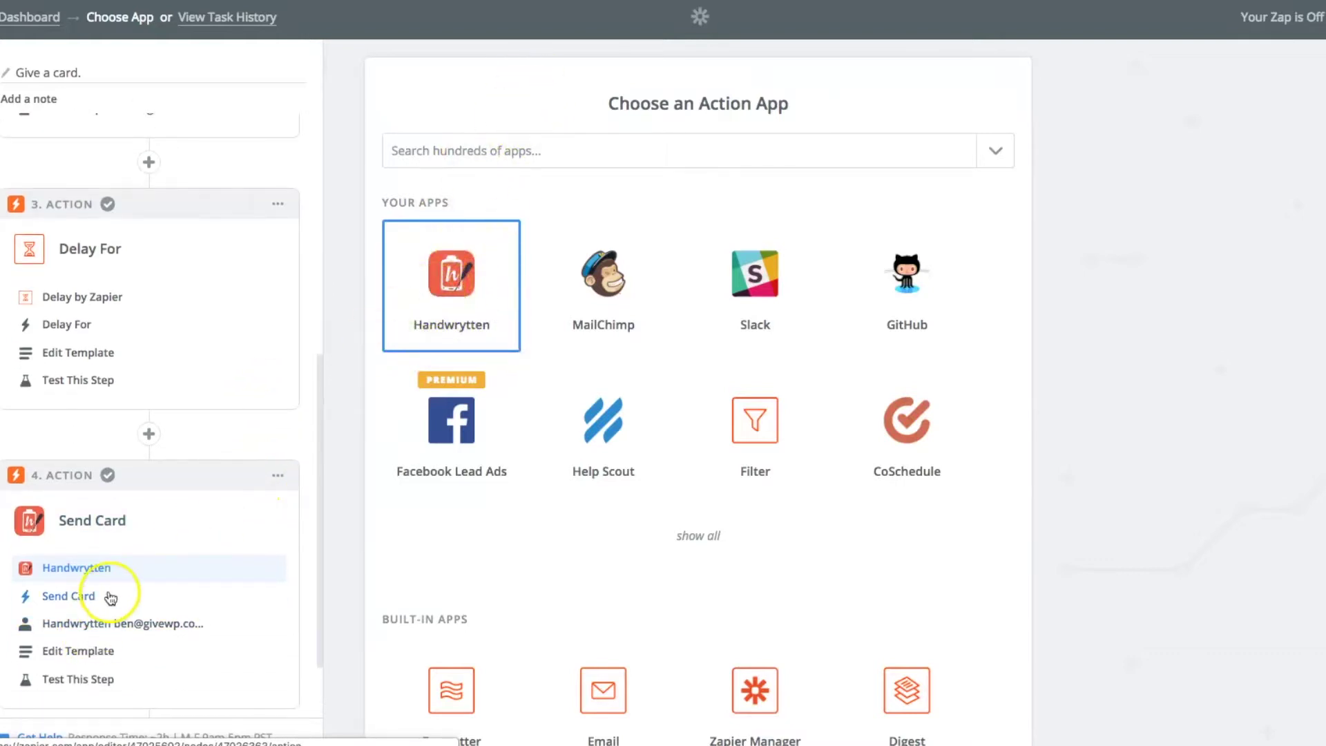
{"action": "left_click", "coordinate": [107, 595]}
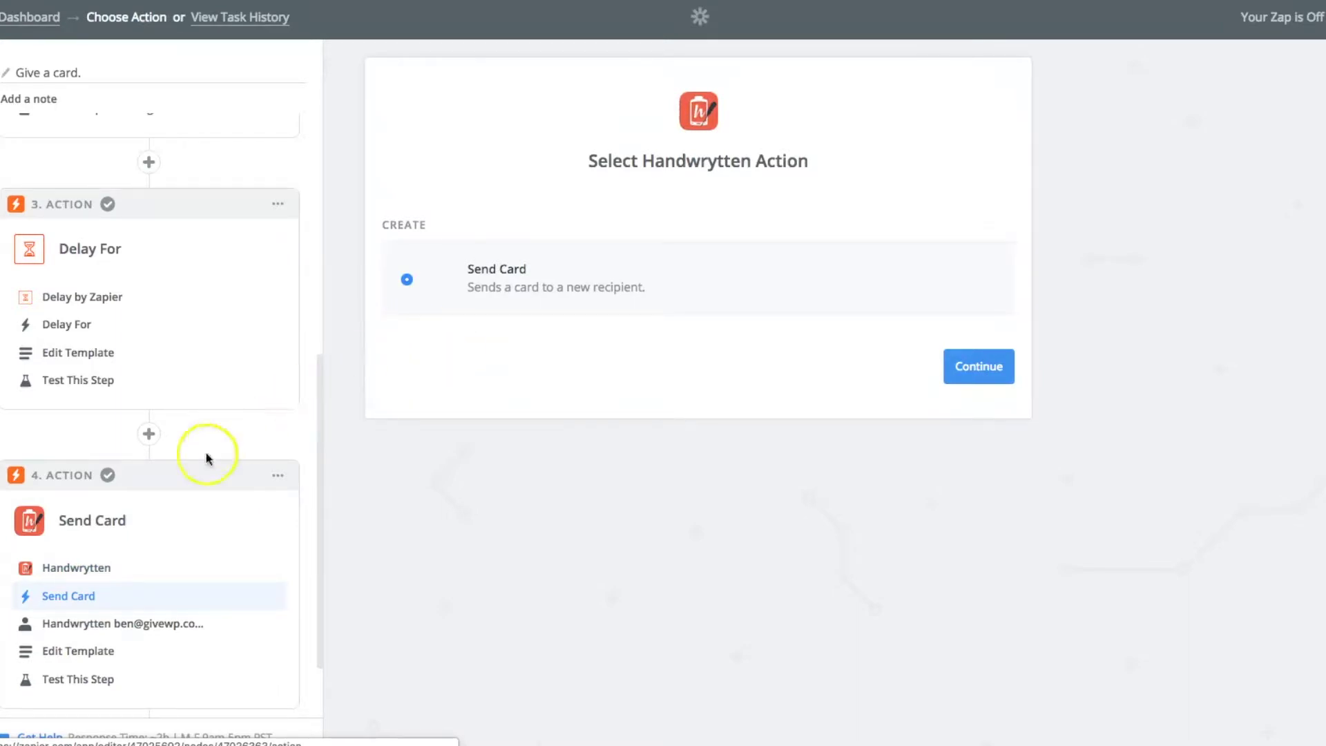
{"action": "scroll", "coordinate": [180, 490], "scroll_direction": "down", "scroll_amount": 1}
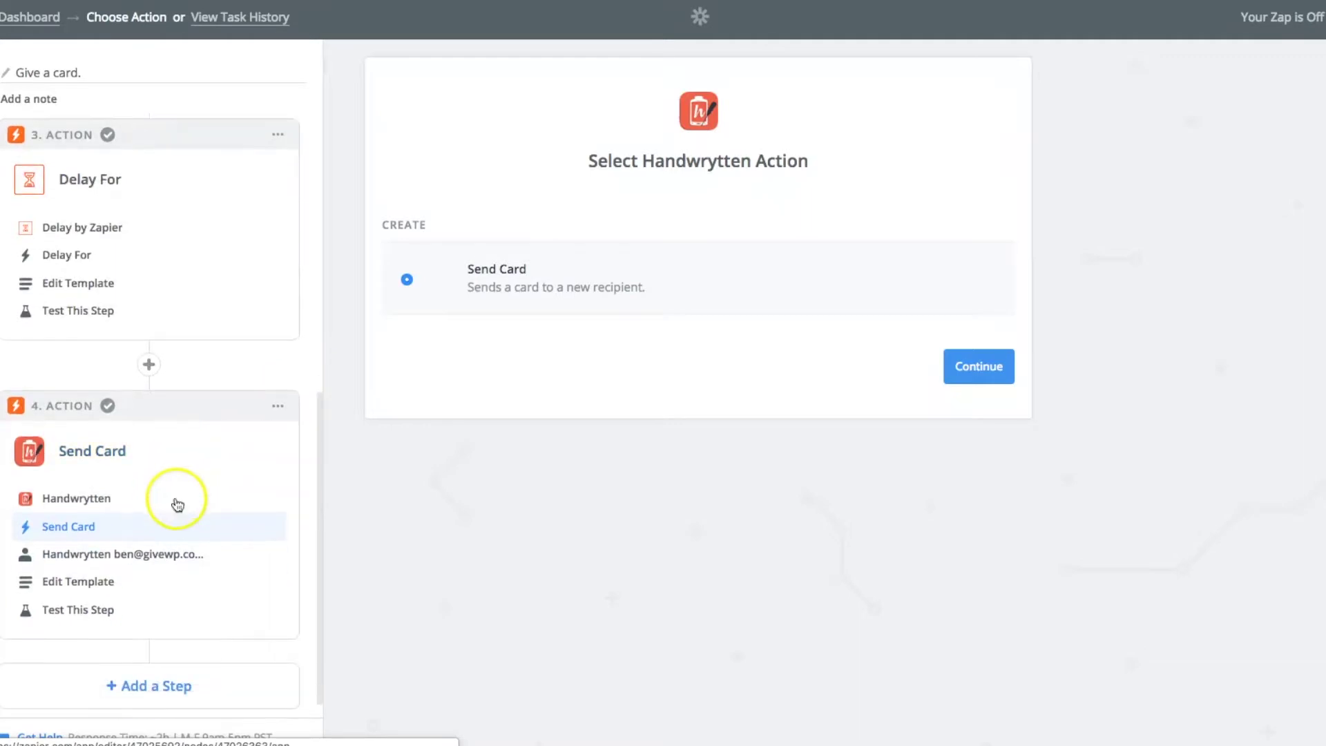
Step: Check the Handwrytten account, dismissing the new-account sign-in window to keep the existing one
{"action": "left_click", "coordinate": [129, 566]}
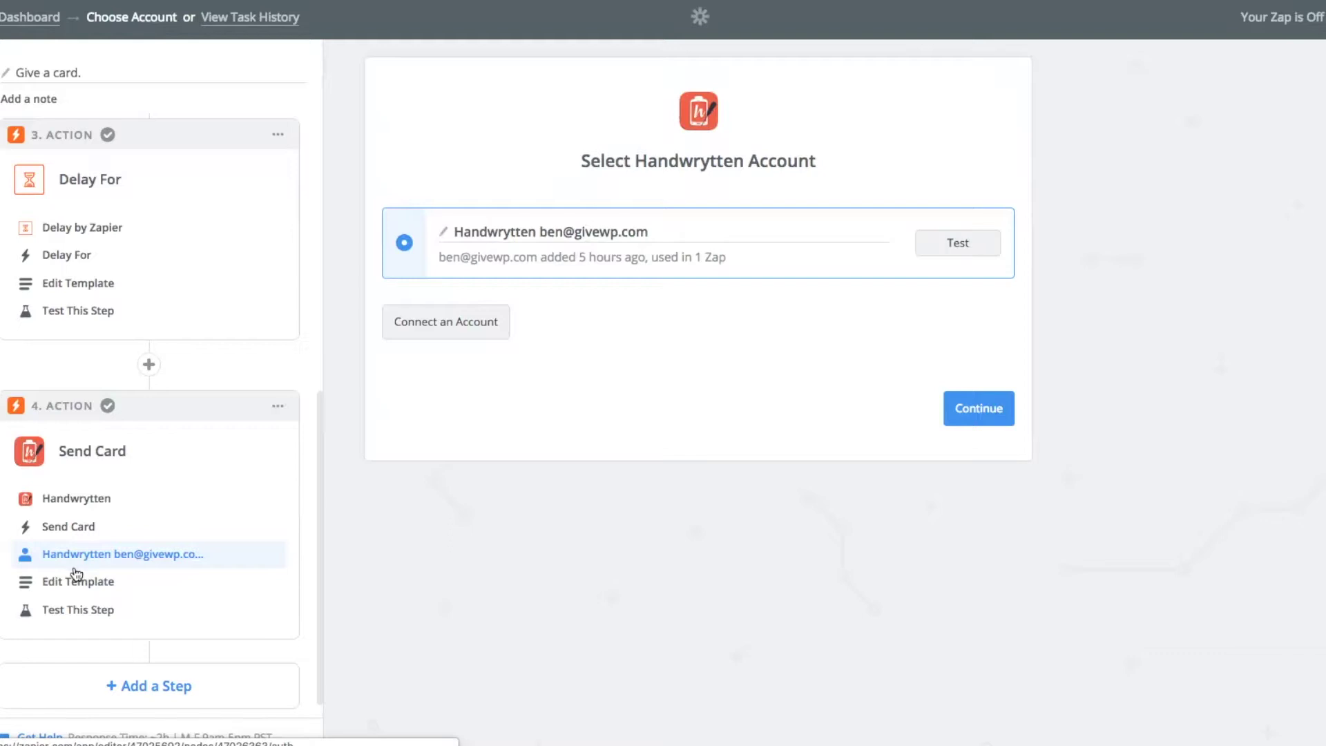
{"action": "left_click", "coordinate": [449, 335]}
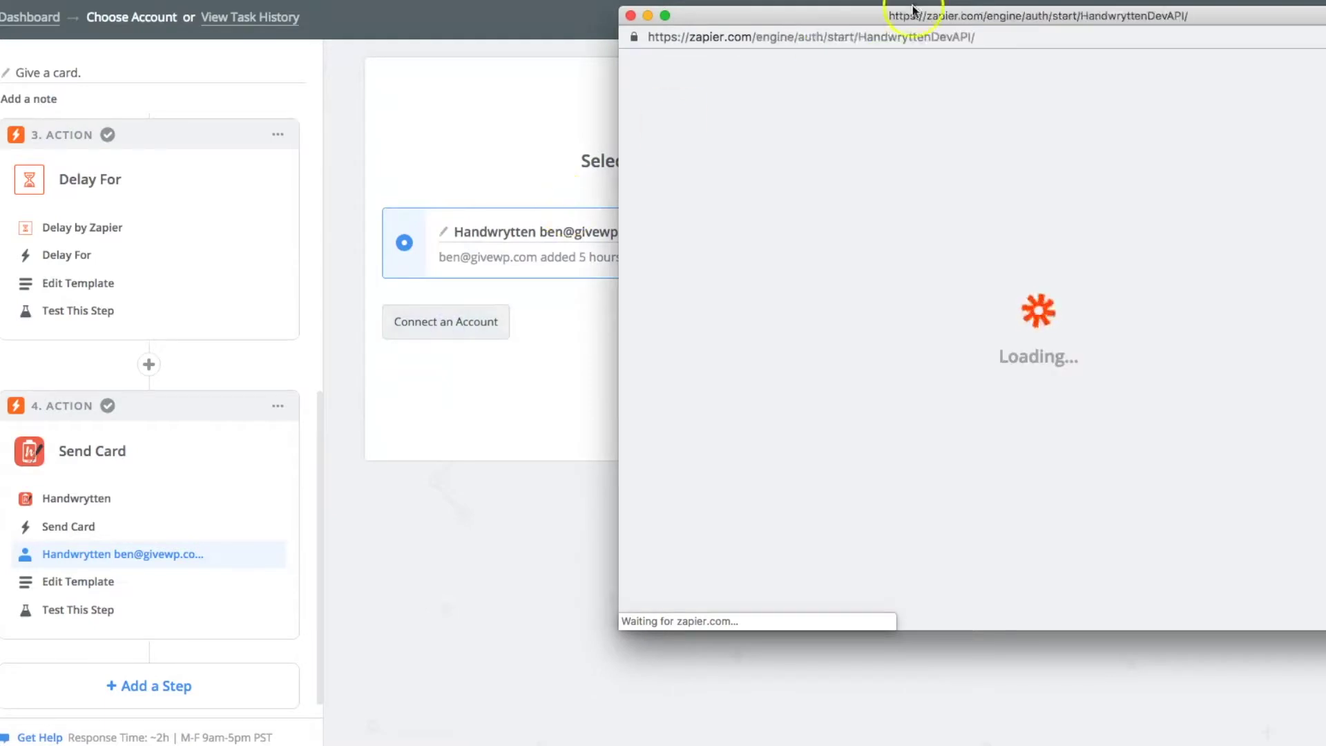
{"action": "left_click_drag", "start_coordinate": [903, 10], "coordinate": [747, 10]}
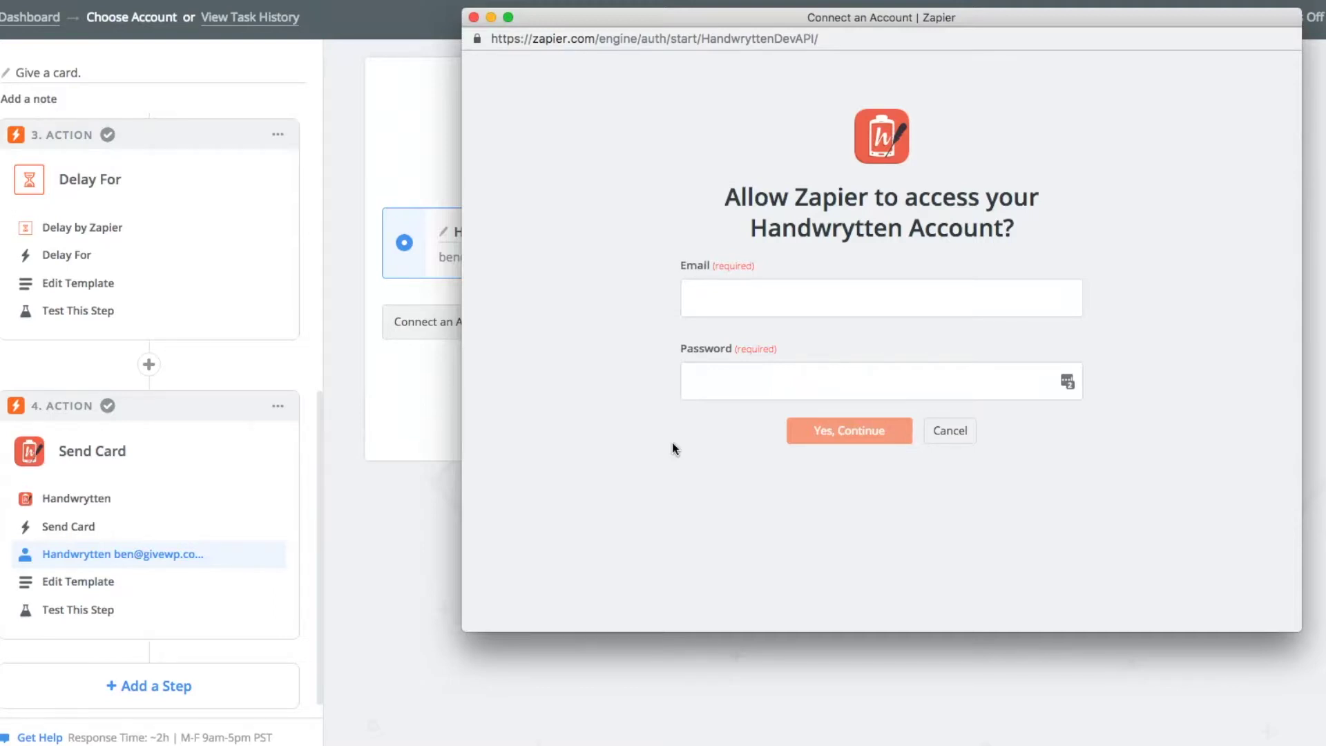
{"action": "left_click", "coordinate": [475, 17]}
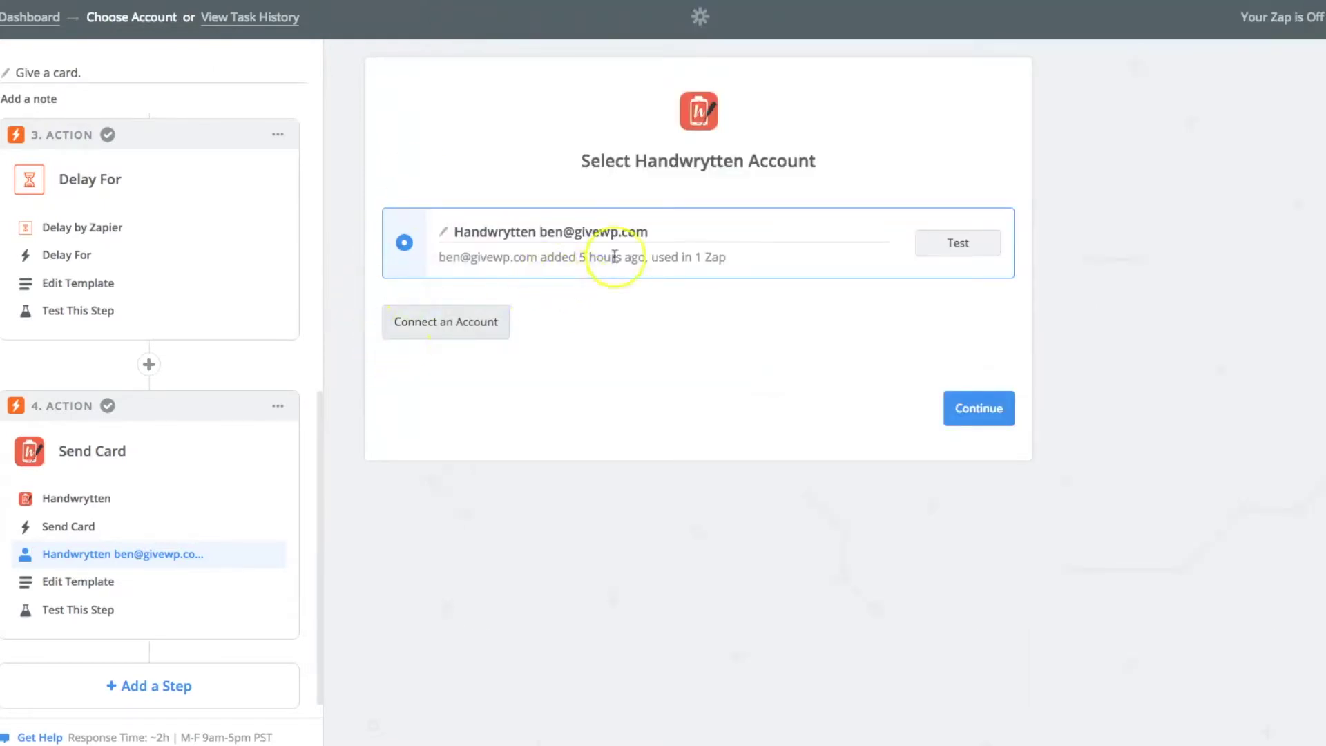
Step: Review the Send Card template's sender return address and Step 1 recipient name fields
{"action": "left_click", "coordinate": [108, 585]}
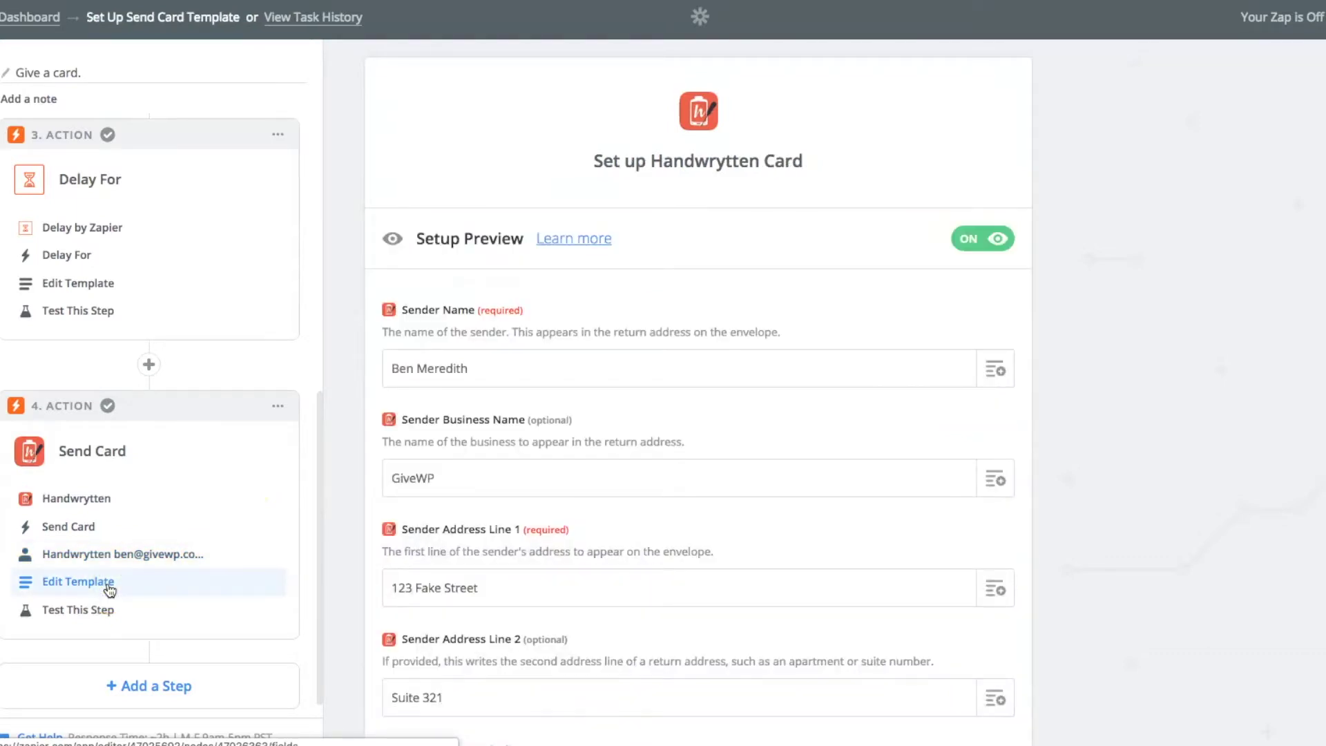
{"action": "left_click", "coordinate": [428, 476]}
{"action": "left_click", "coordinate": [704, 491]}
{"action": "scroll", "coordinate": [706, 495], "scroll_direction": "down", "scroll_amount": 1}
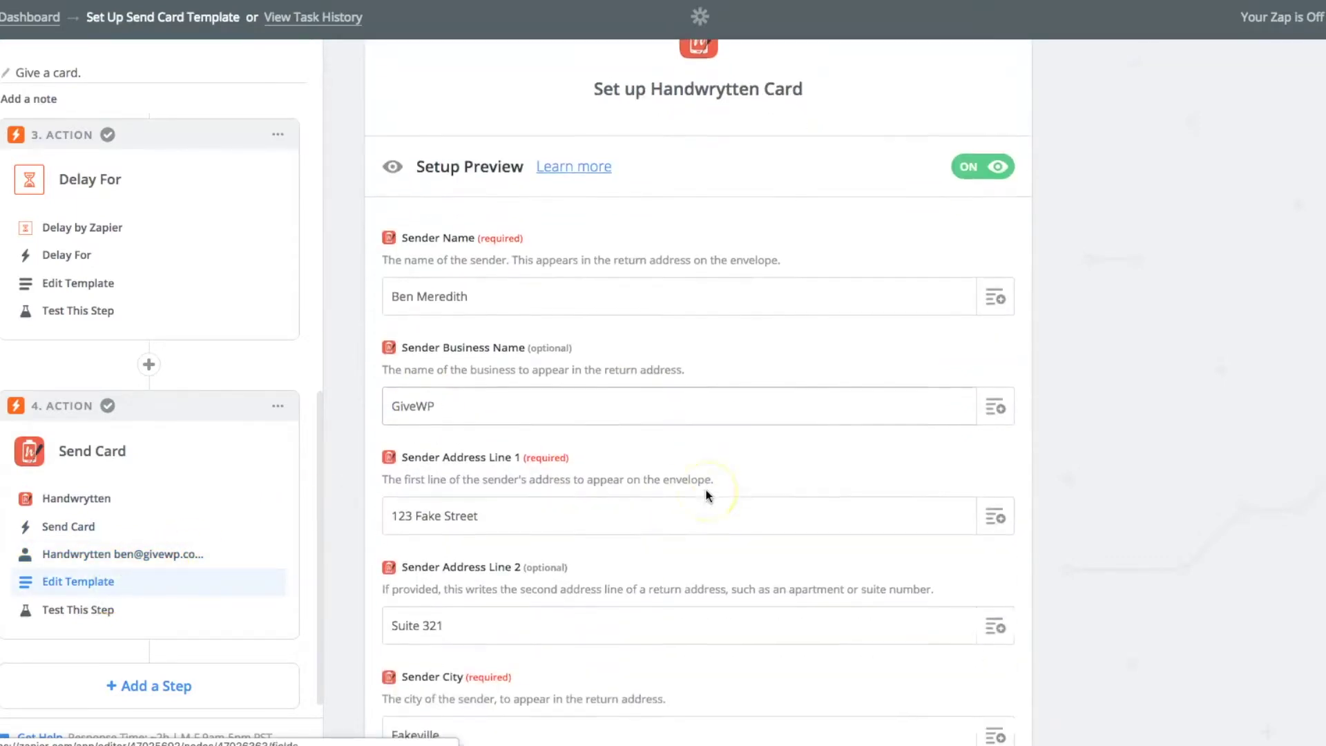
{"action": "scroll", "coordinate": [706, 494], "scroll_direction": "down", "scroll_amount": 1}
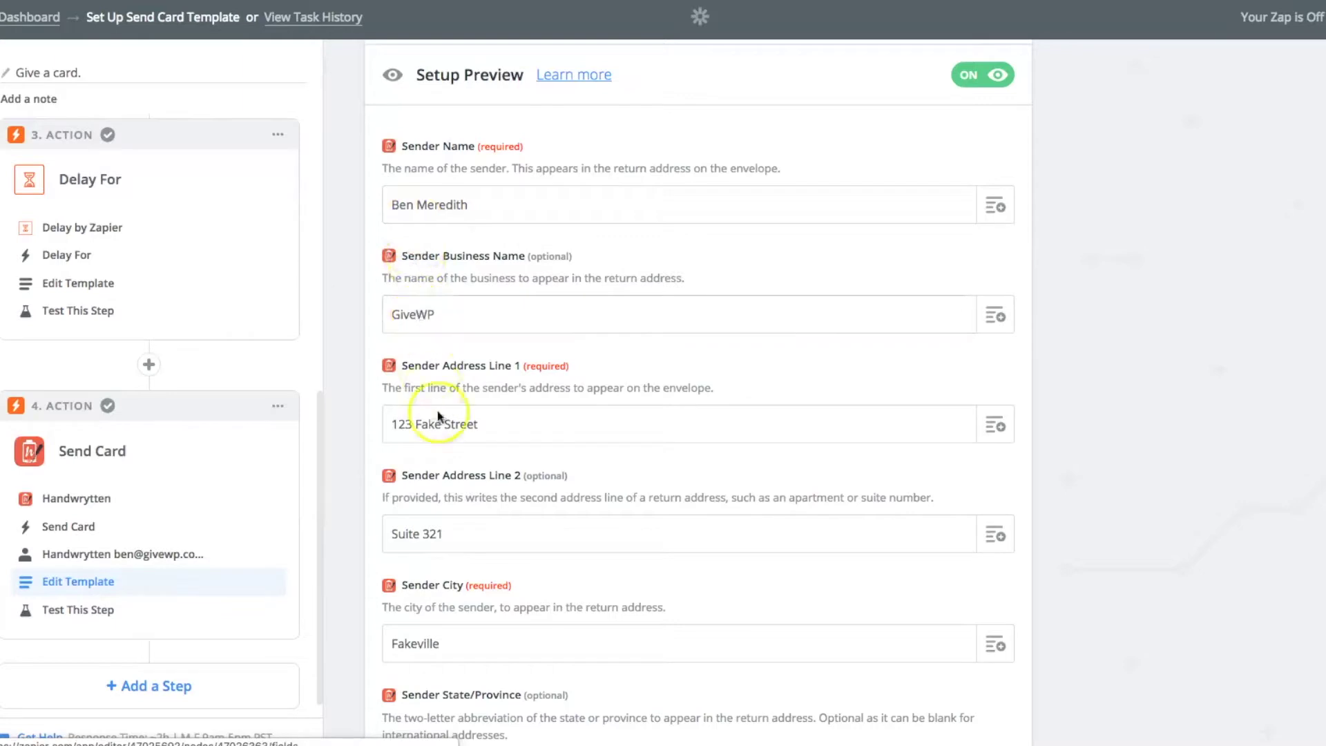
{"action": "scroll", "coordinate": [479, 497], "scroll_direction": "down", "scroll_amount": 5}
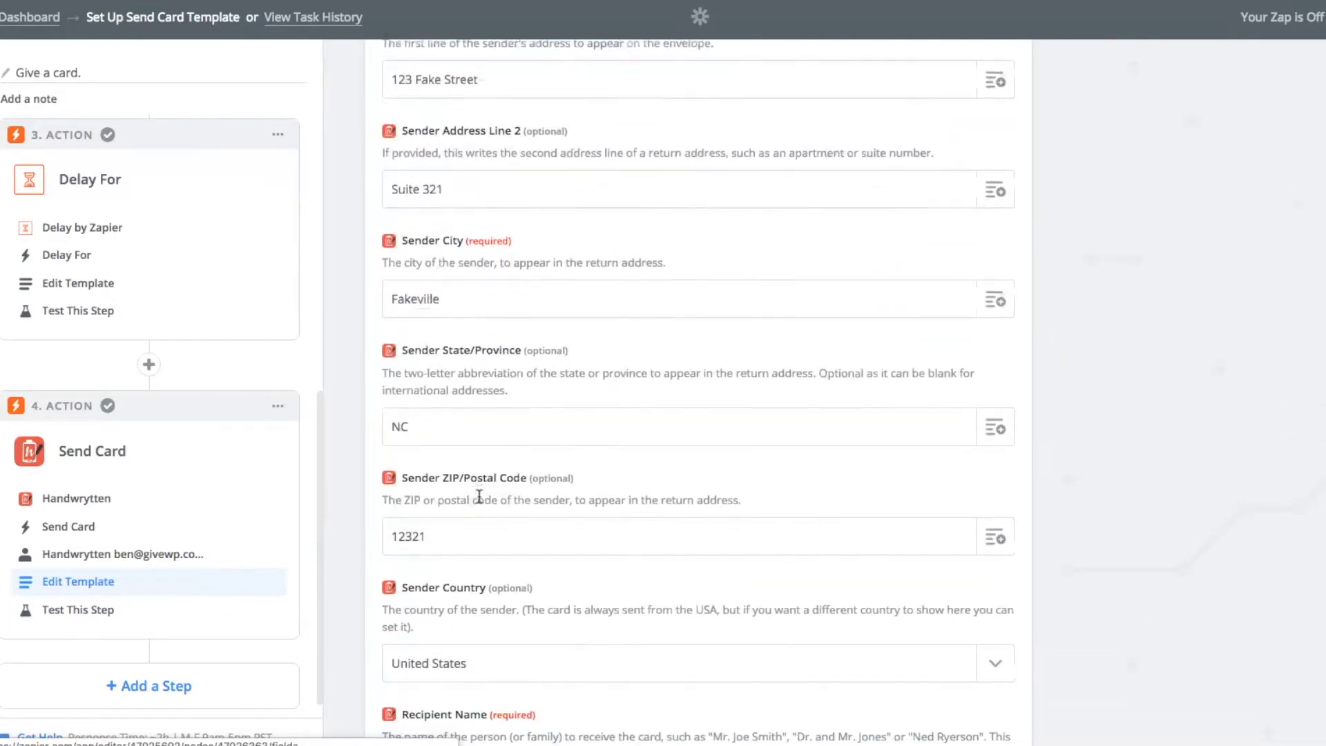
{"action": "scroll", "coordinate": [478, 496], "scroll_direction": "down", "scroll_amount": 2}
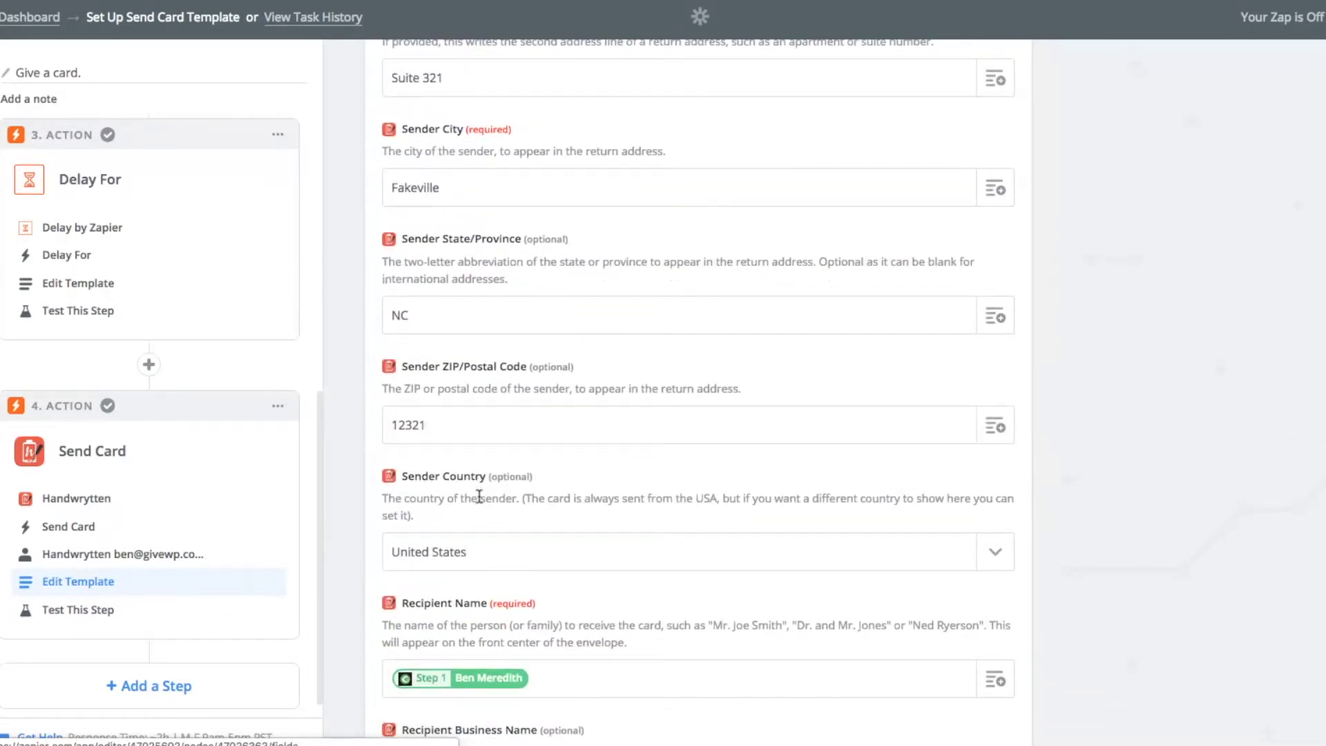
{"action": "scroll", "coordinate": [479, 497], "scroll_direction": "down", "scroll_amount": 4}
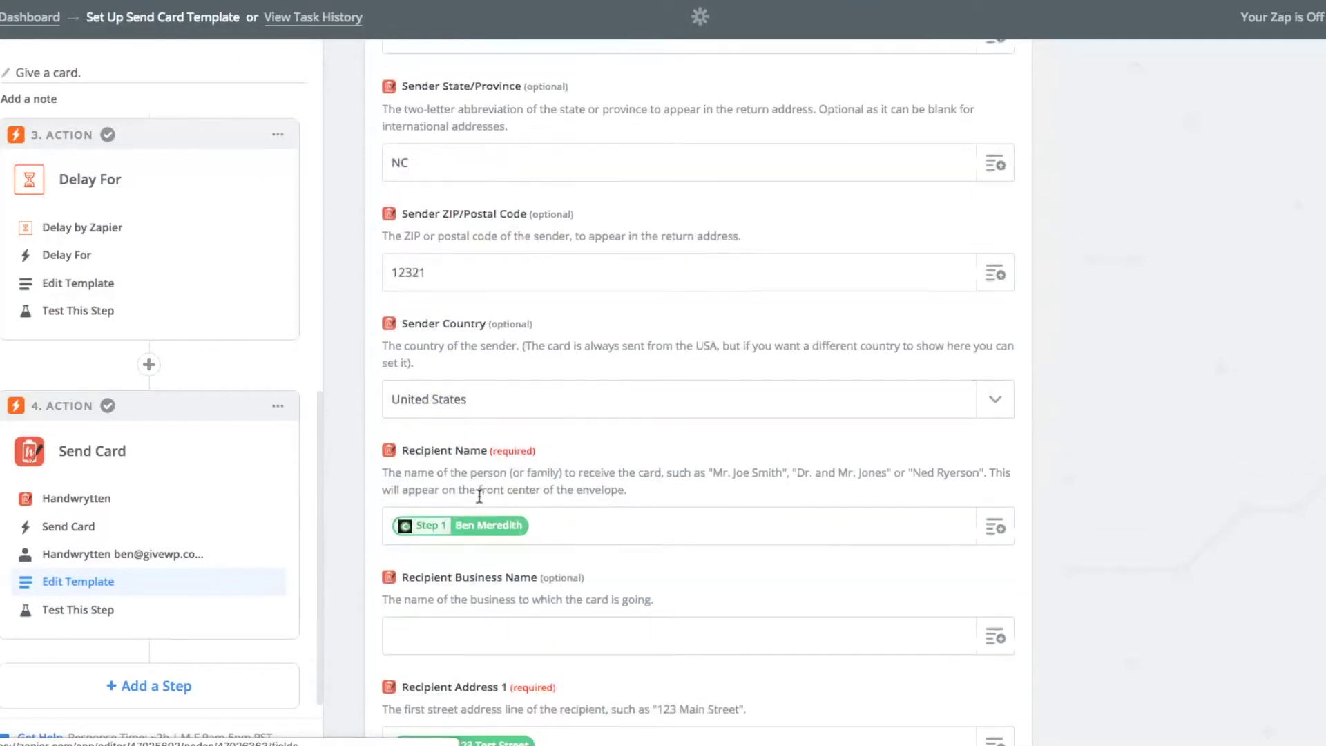
{"action": "scroll", "coordinate": [479, 497], "scroll_direction": "down", "scroll_amount": 4}
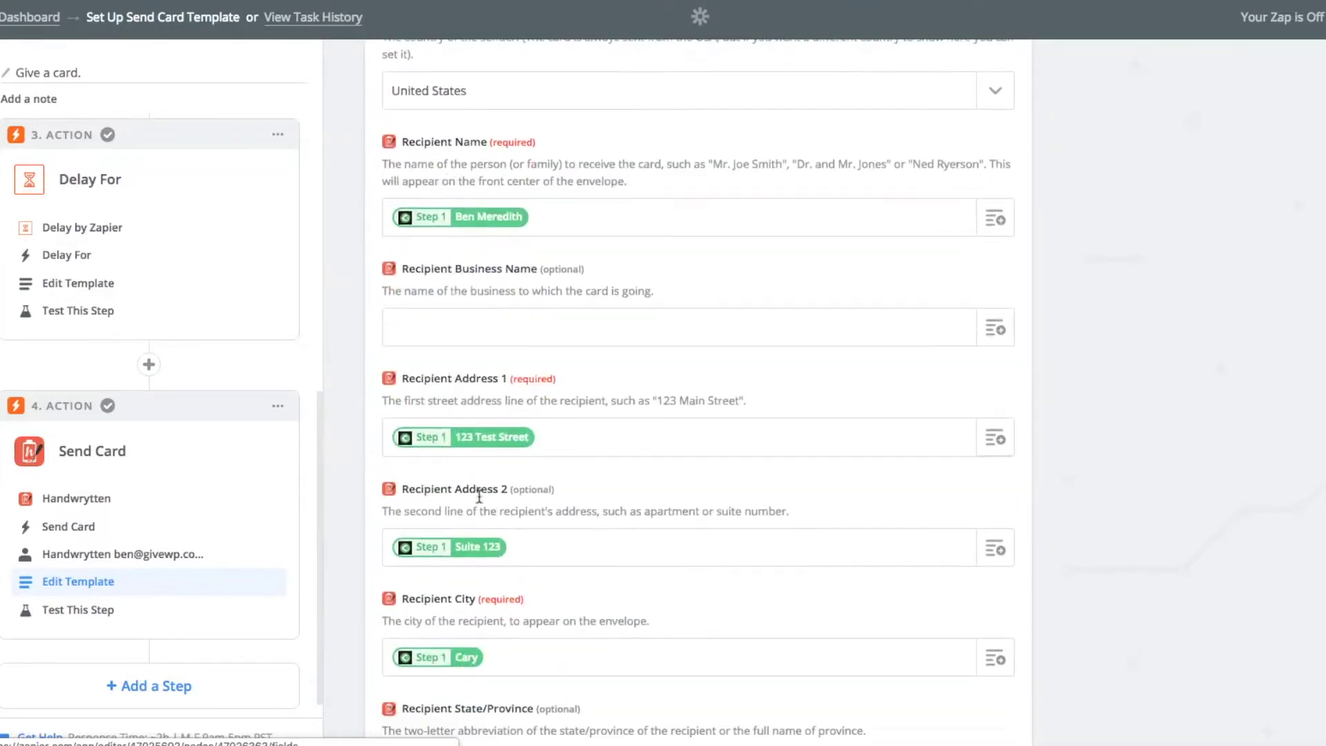
{"action": "scroll", "coordinate": [478, 496], "scroll_direction": "down", "scroll_amount": 1}
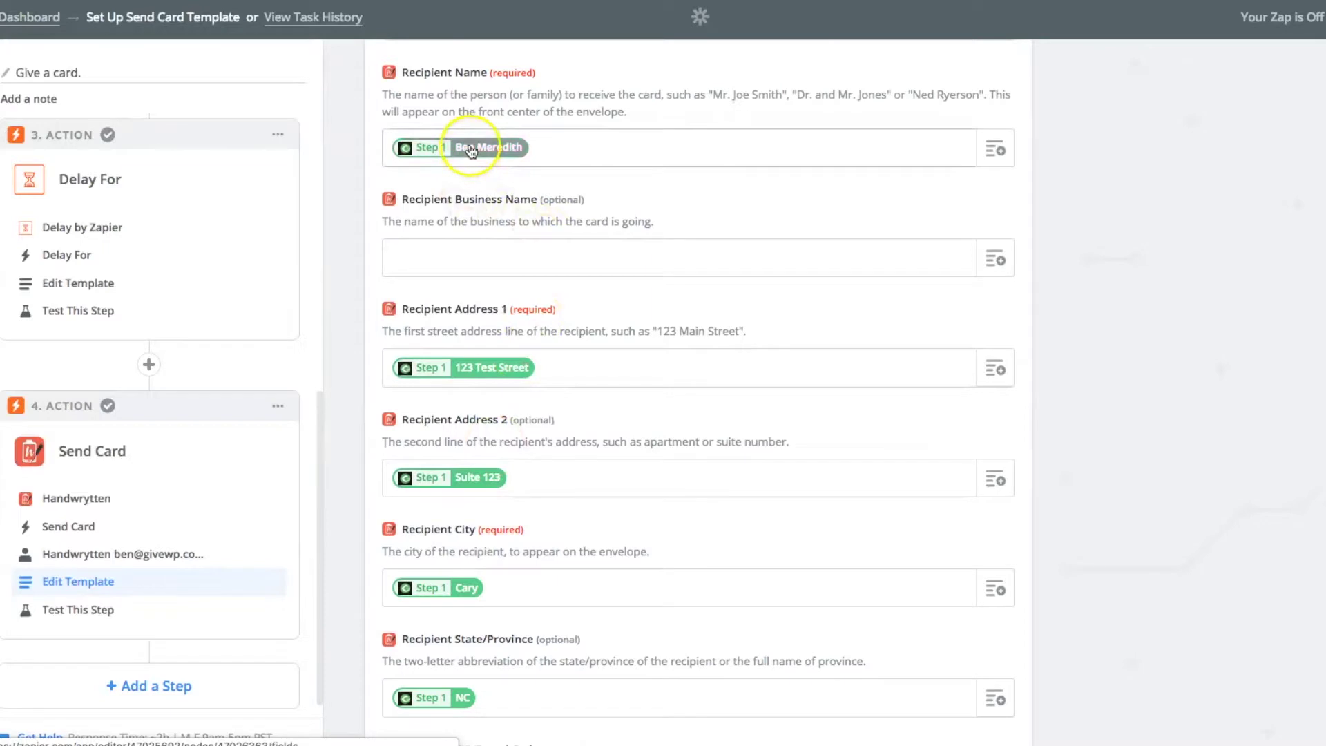
{"action": "left_click", "coordinate": [423, 154]}
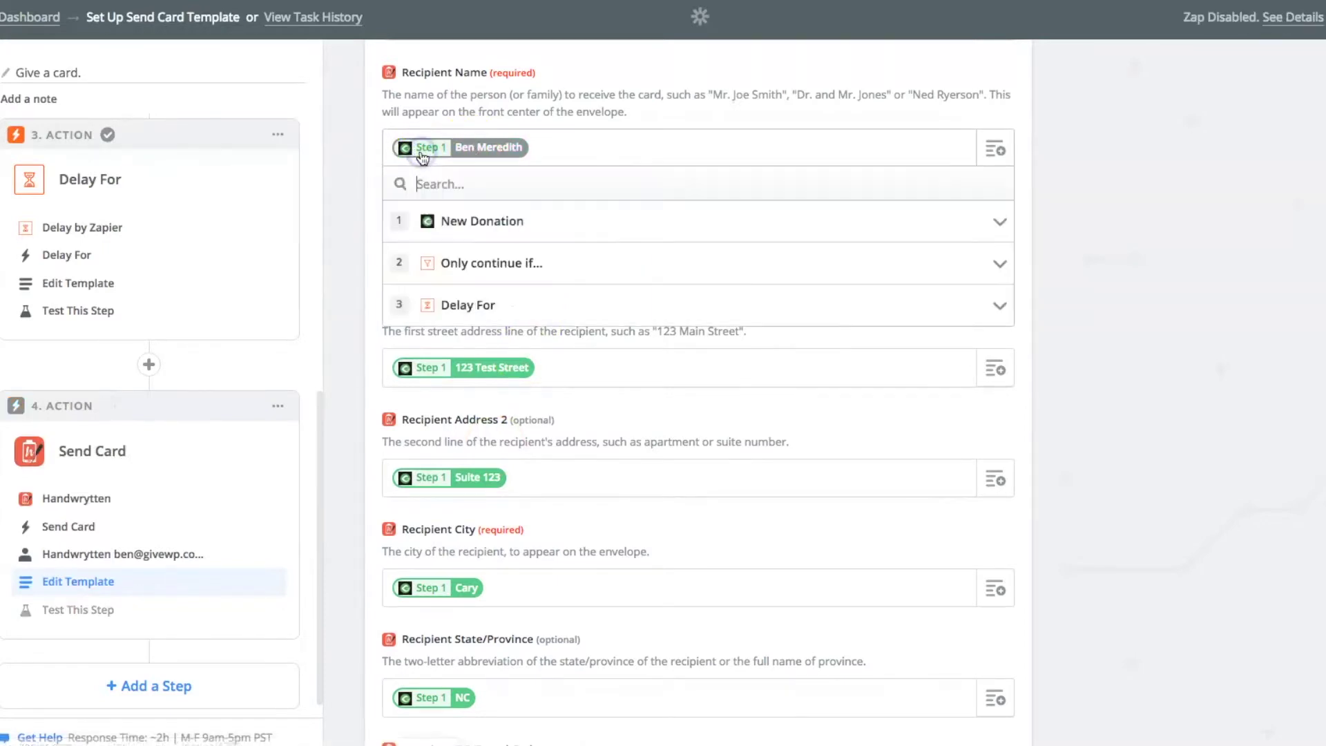
{"action": "left_click", "coordinate": [467, 224]}
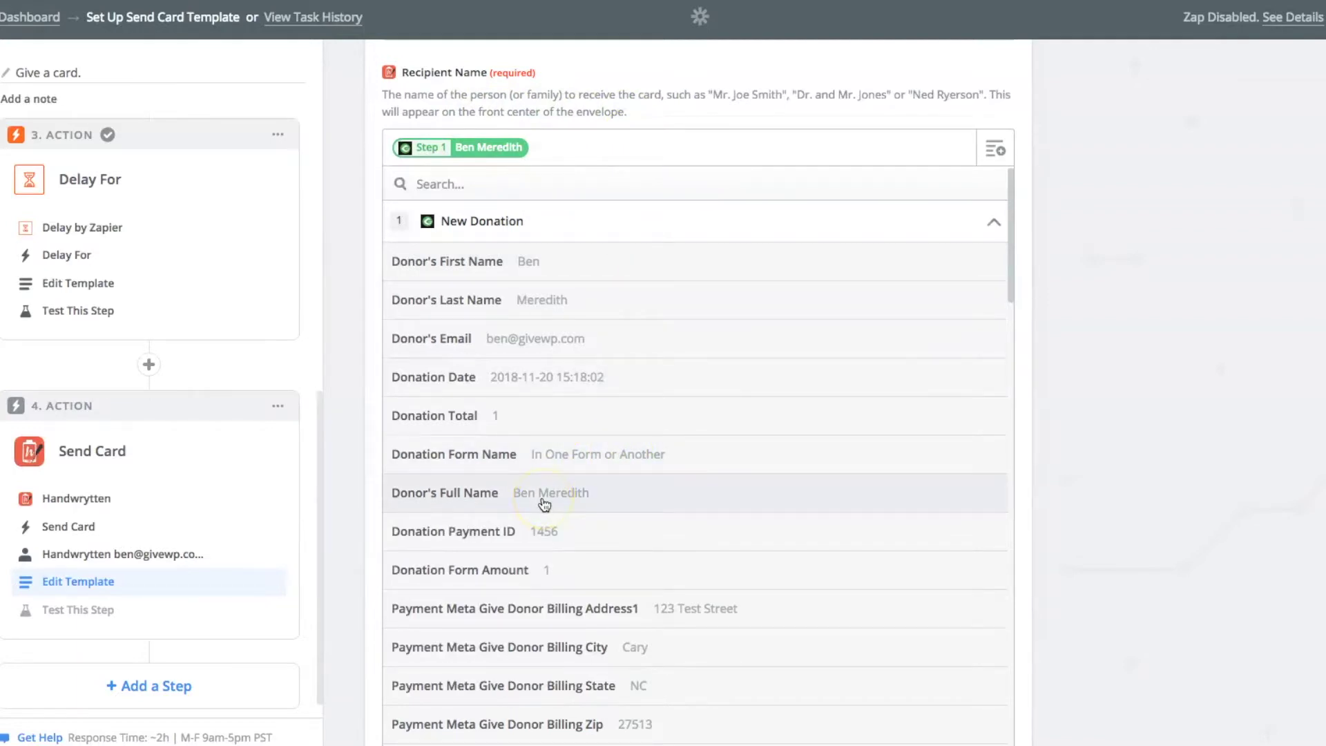
{"action": "left_click", "coordinate": [611, 147]}
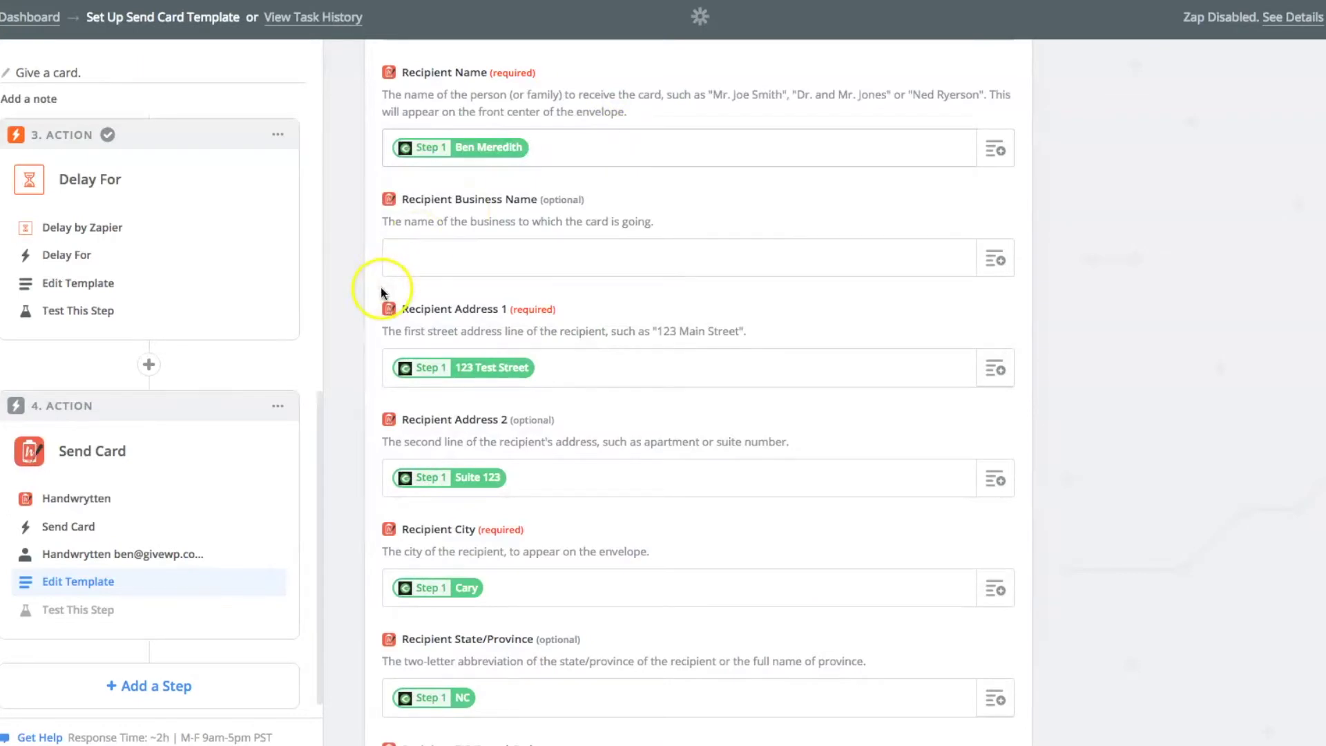
{"action": "left_click", "coordinate": [459, 260]}
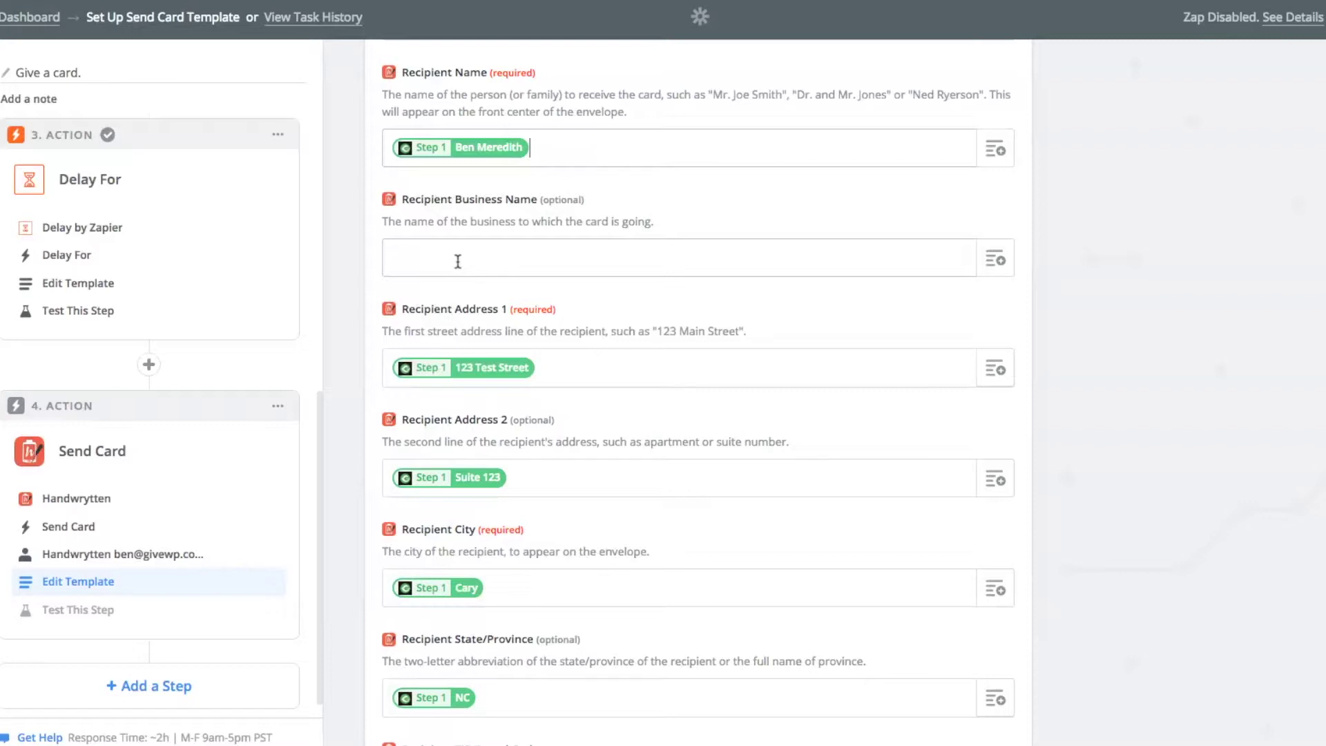
{"action": "left_click", "coordinate": [573, 360]}
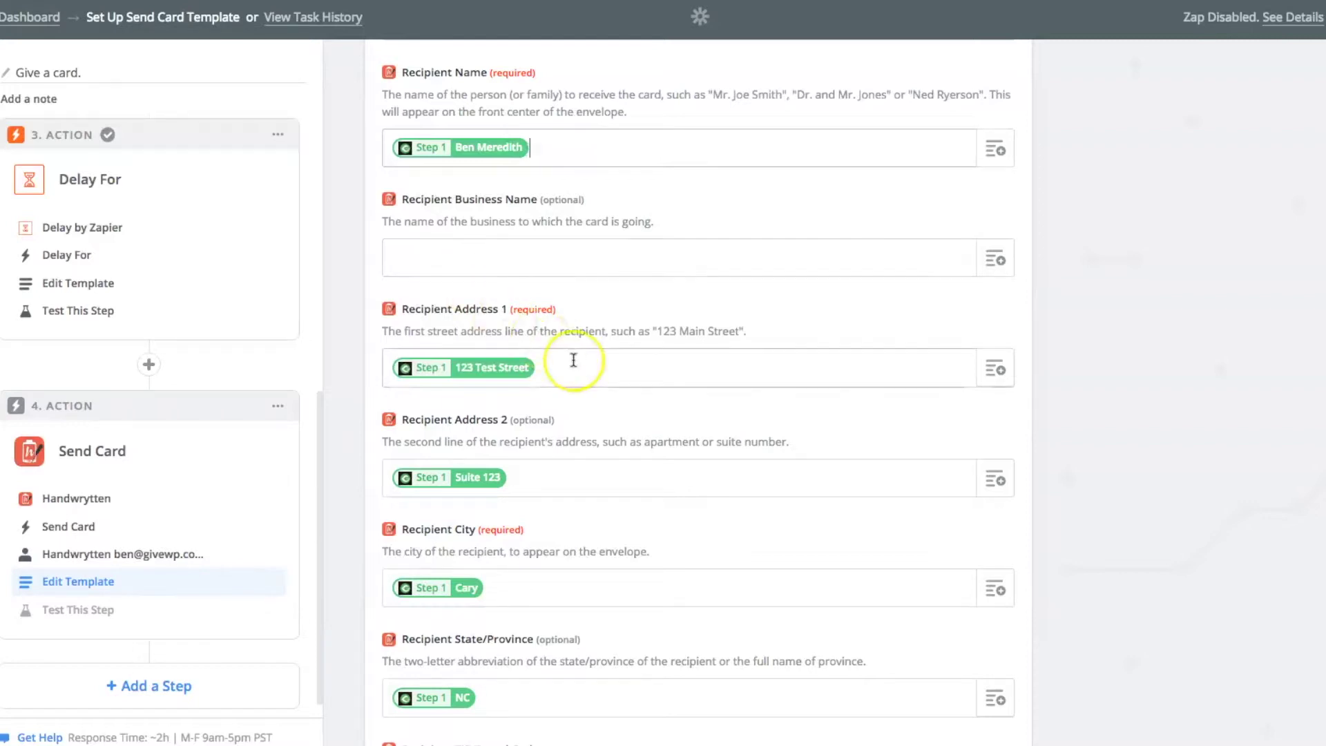
{"action": "scroll", "coordinate": [573, 360], "scroll_direction": "down", "scroll_amount": 3}
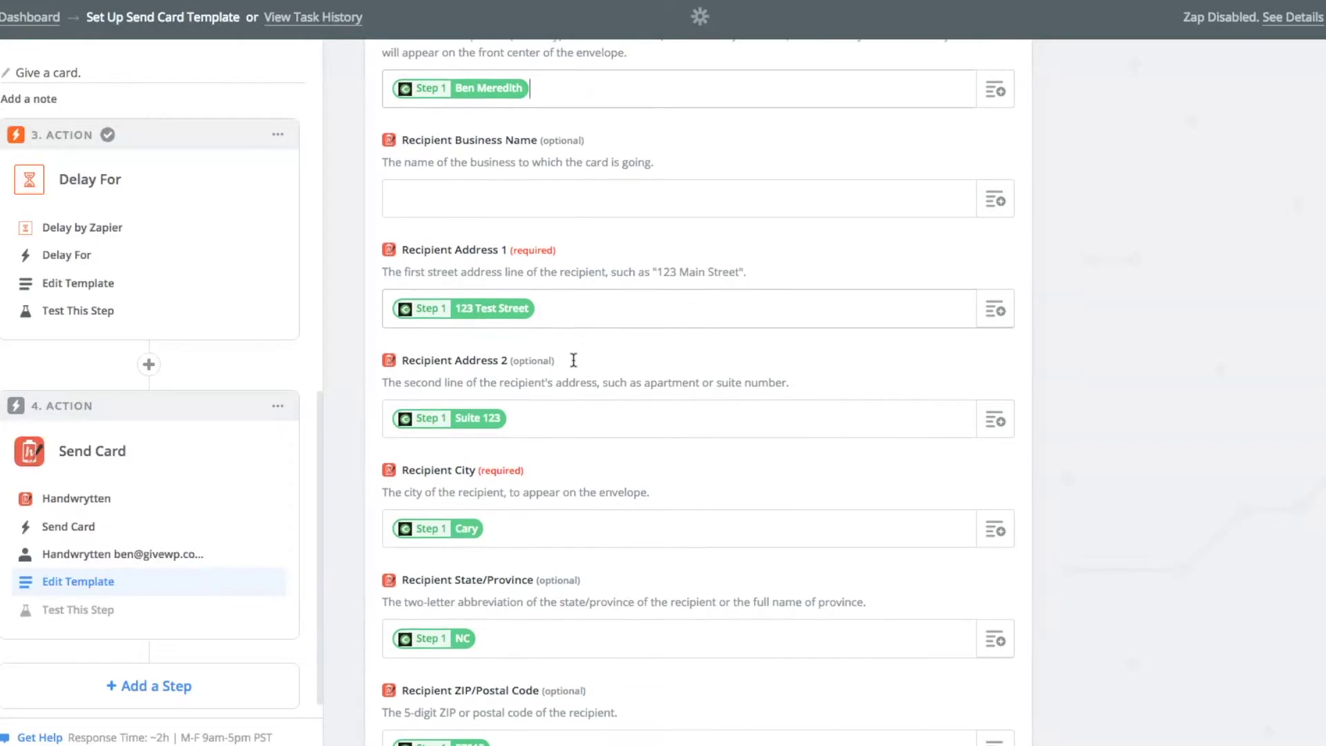
{"action": "scroll", "coordinate": [573, 360], "scroll_direction": "down", "scroll_amount": 5}
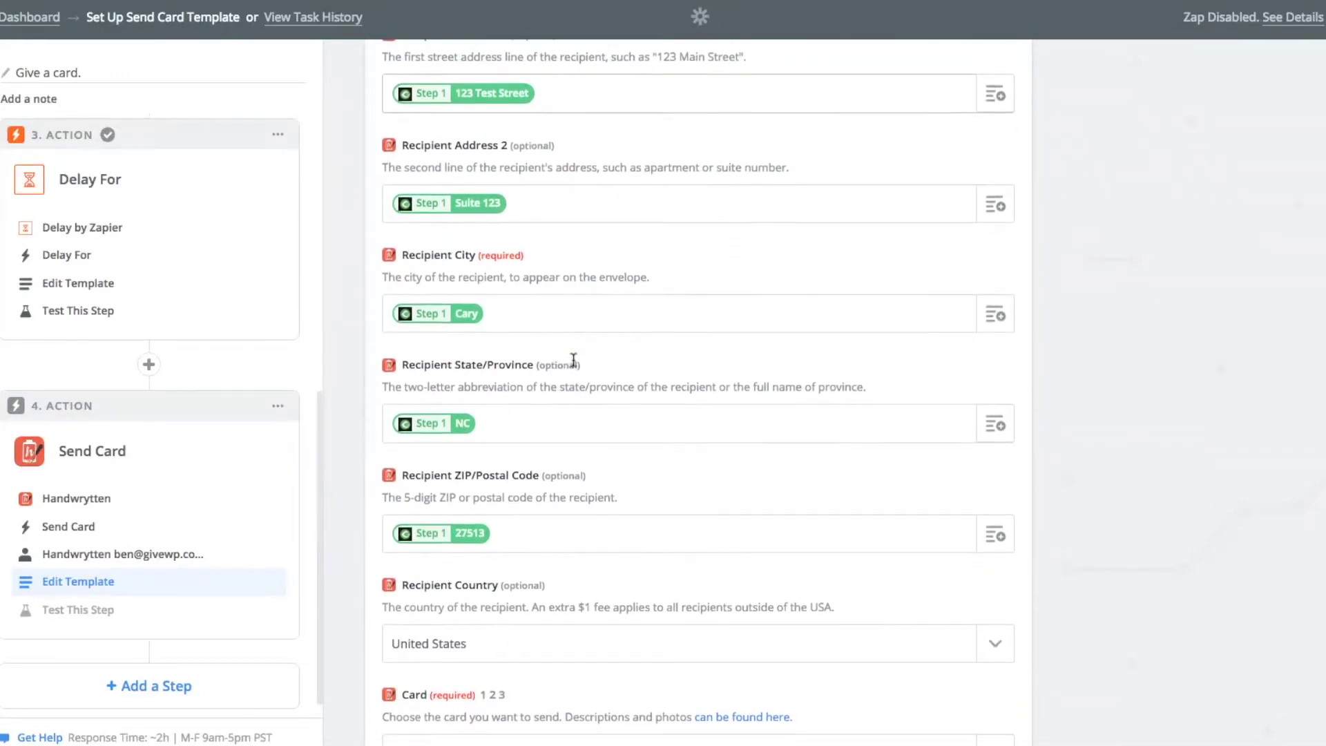
{"action": "left_click", "coordinate": [551, 419]}
{"action": "left_click", "coordinate": [546, 530]}
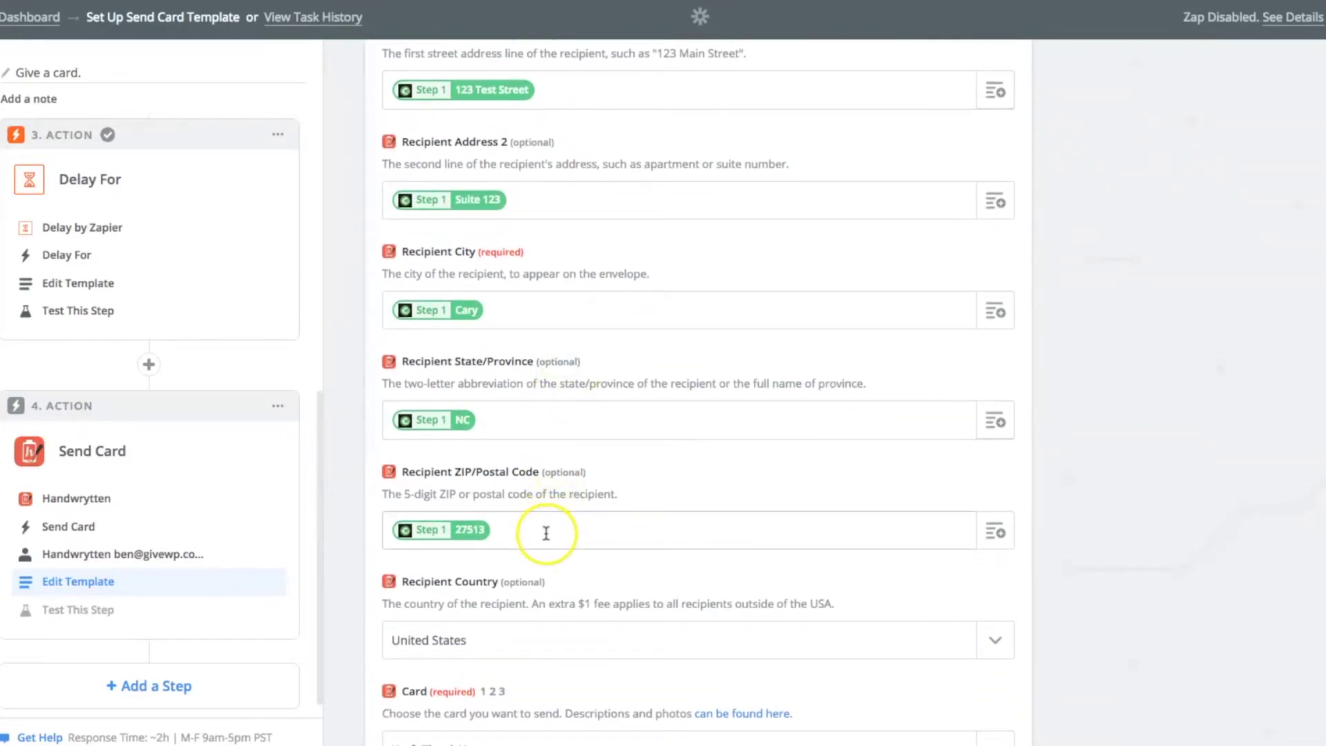
{"action": "scroll", "coordinate": [546, 531], "scroll_direction": "down", "scroll_amount": 2}
{"action": "scroll", "coordinate": [545, 533], "scroll_direction": "down", "scroll_amount": 1}
{"action": "left_click", "coordinate": [479, 547]}
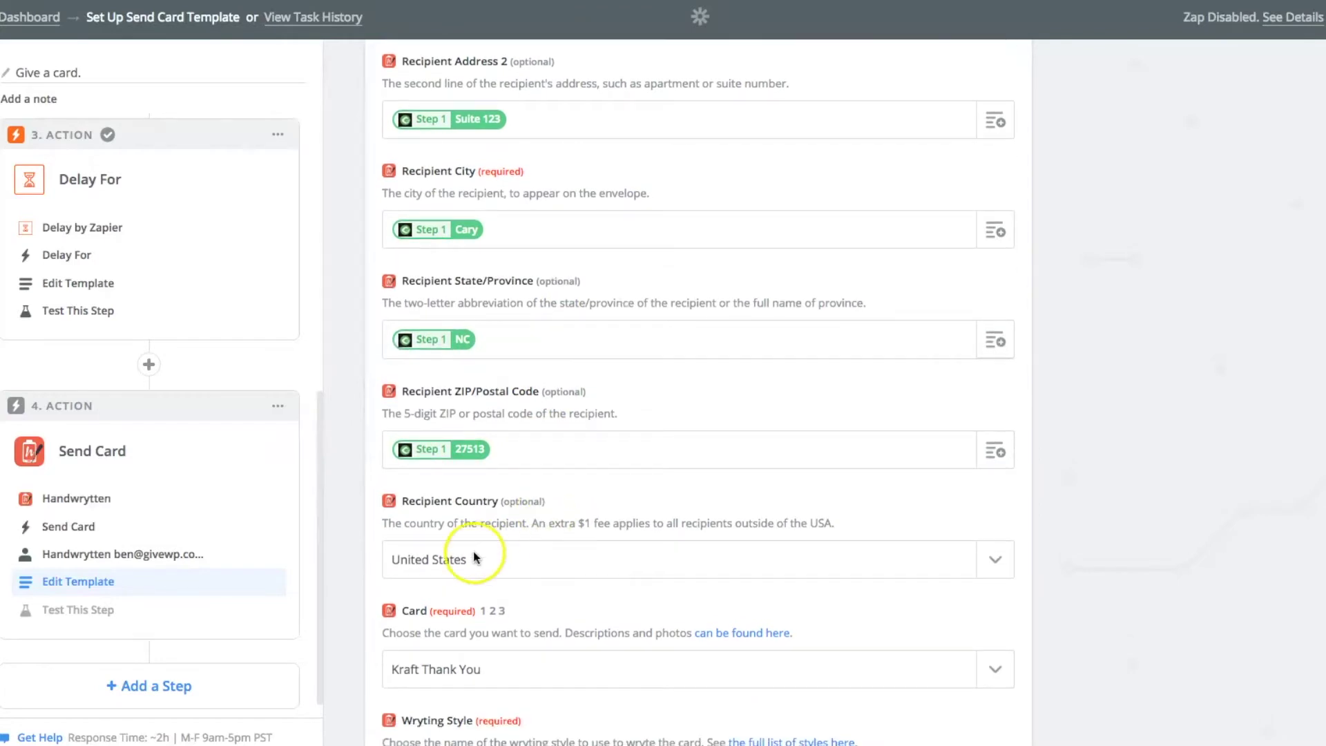
{"action": "left_click", "coordinate": [779, 528]}
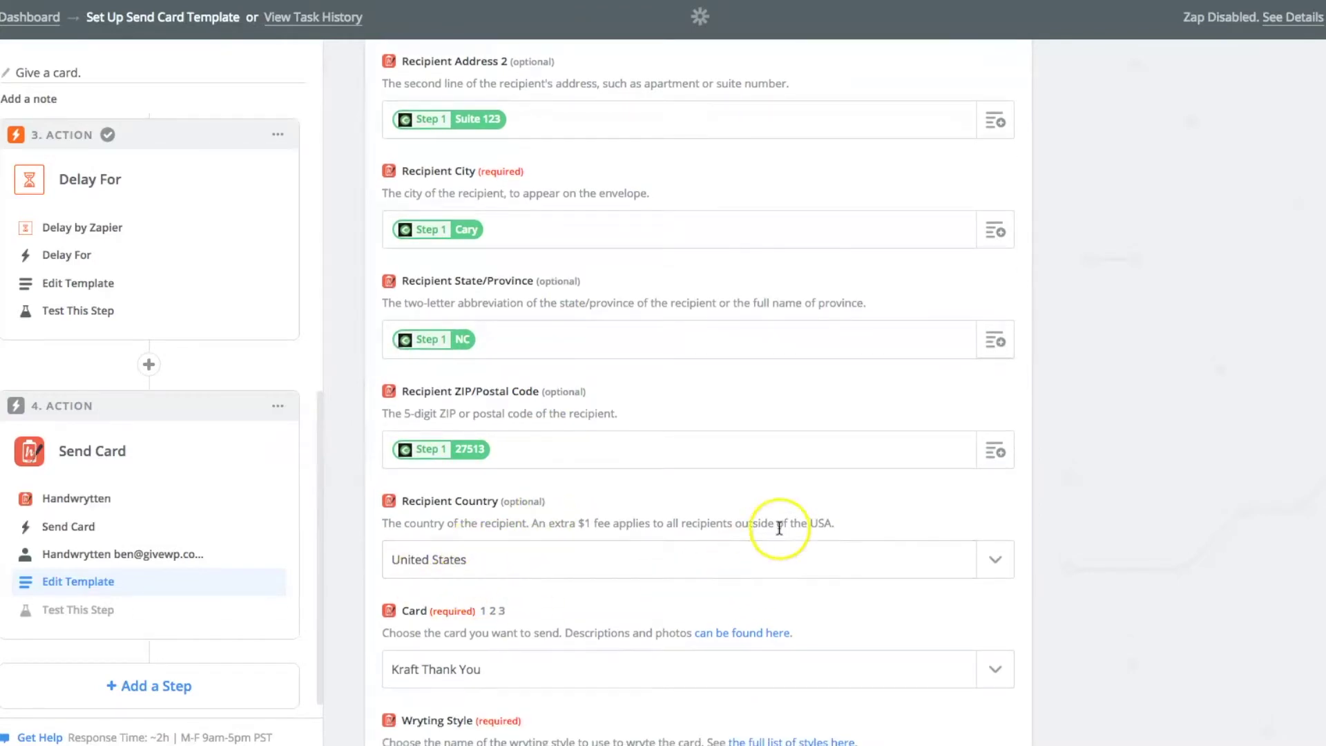
Step: Scroll the Recipient Country list past Zimbabwe down to Other Options
{"action": "left_click", "coordinate": [988, 556]}
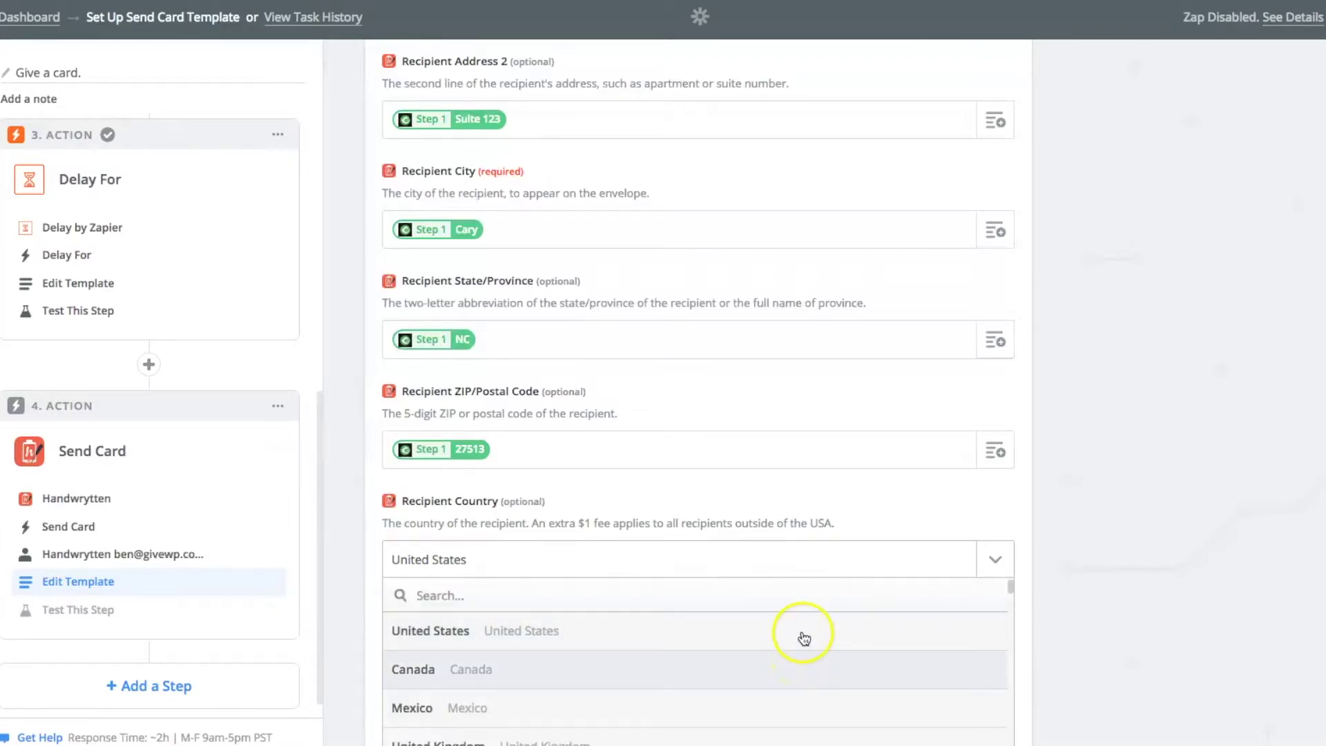
{"action": "scroll", "coordinate": [804, 632], "scroll_direction": "down", "scroll_amount": 1}
{"action": "scroll", "coordinate": [805, 633], "scroll_direction": "down", "scroll_amount": 2}
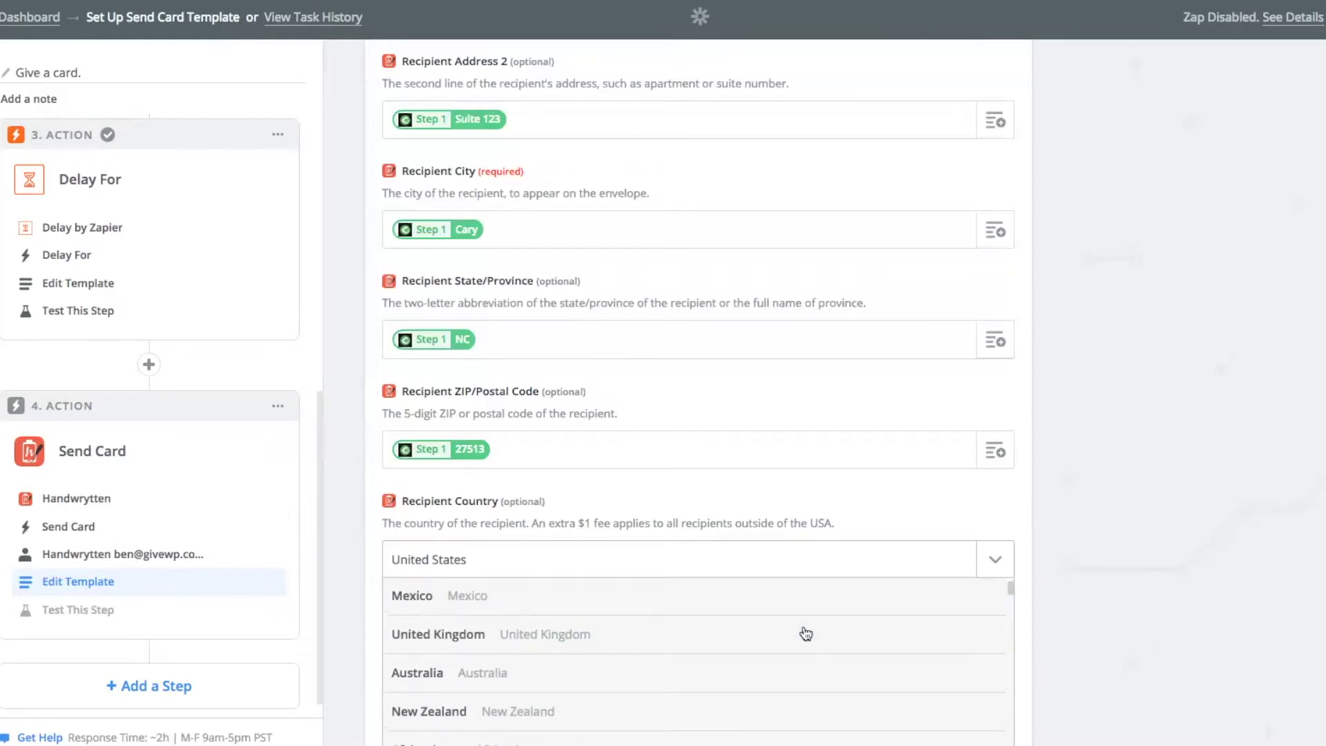
{"action": "scroll", "coordinate": [806, 633], "scroll_direction": "down", "scroll_amount": 1}
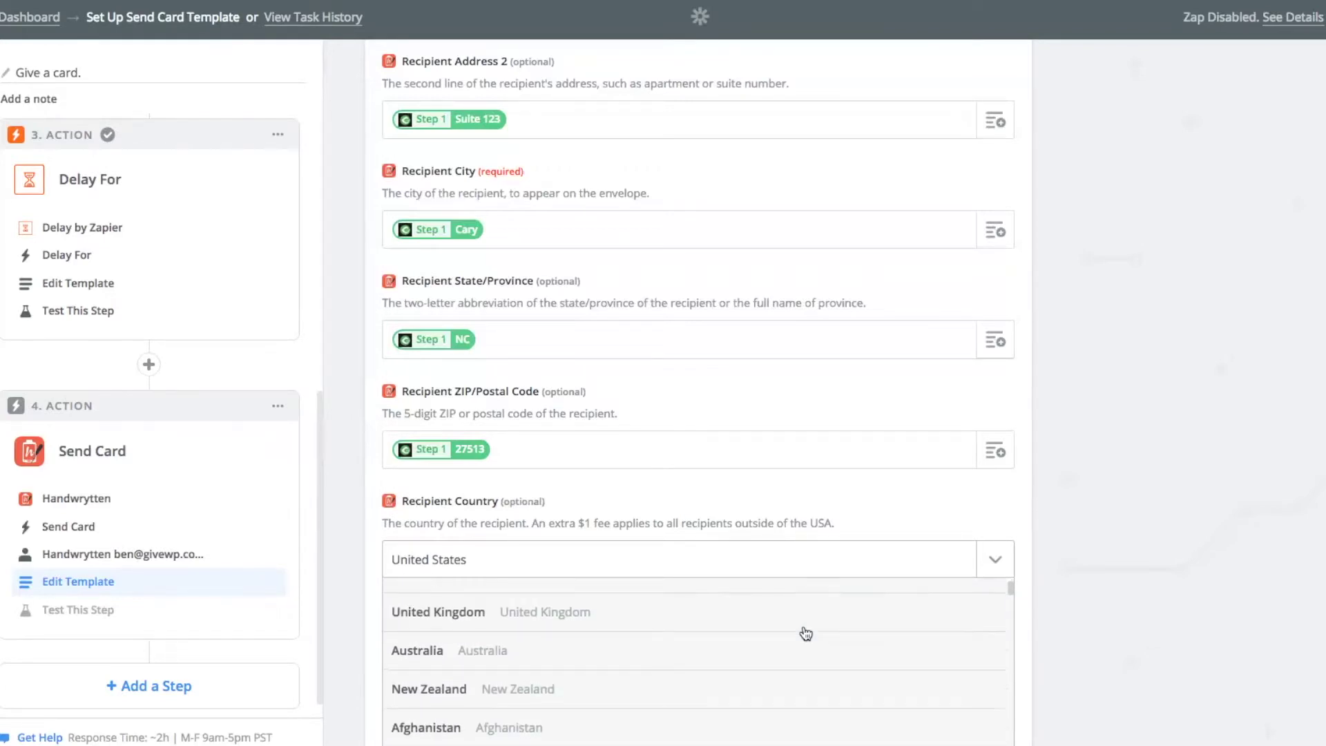
{"action": "scroll", "coordinate": [1055, 584], "scroll_direction": "down", "scroll_amount": 3}
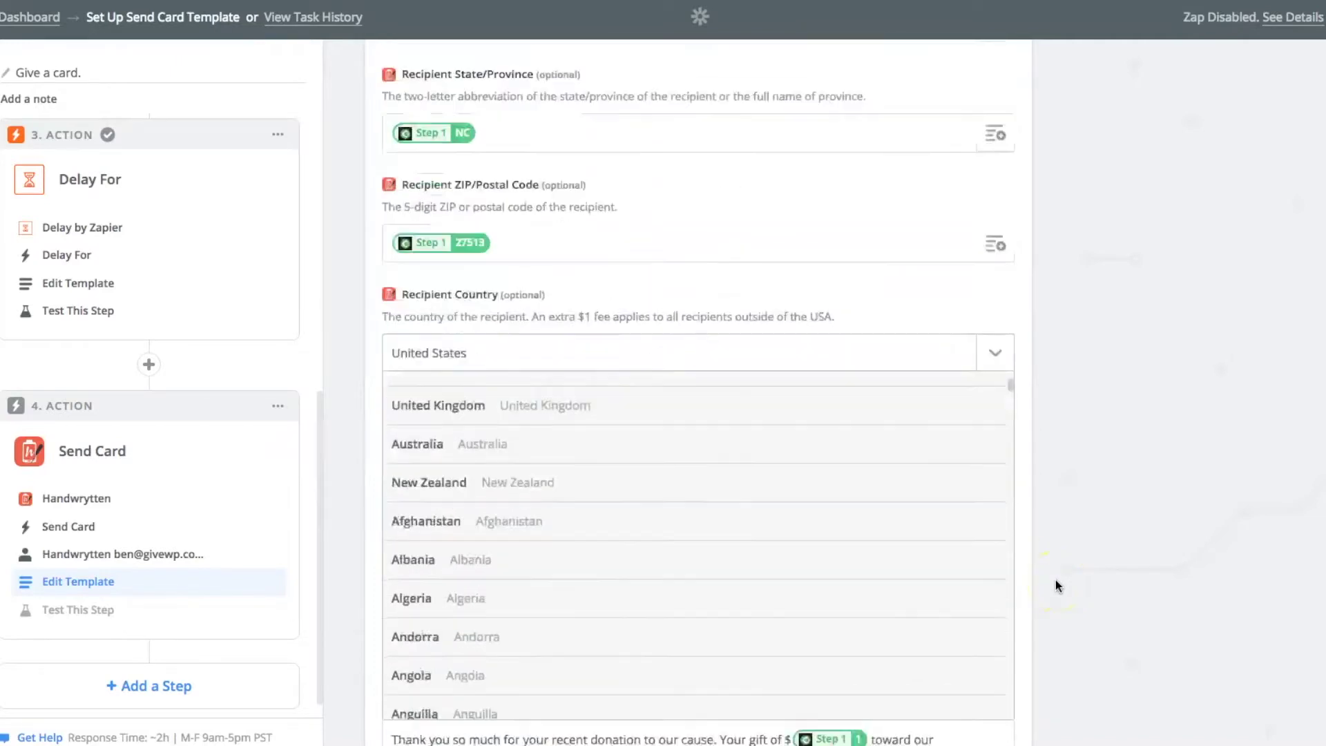
{"action": "scroll", "coordinate": [1055, 578], "scroll_direction": "down", "scroll_amount": 3}
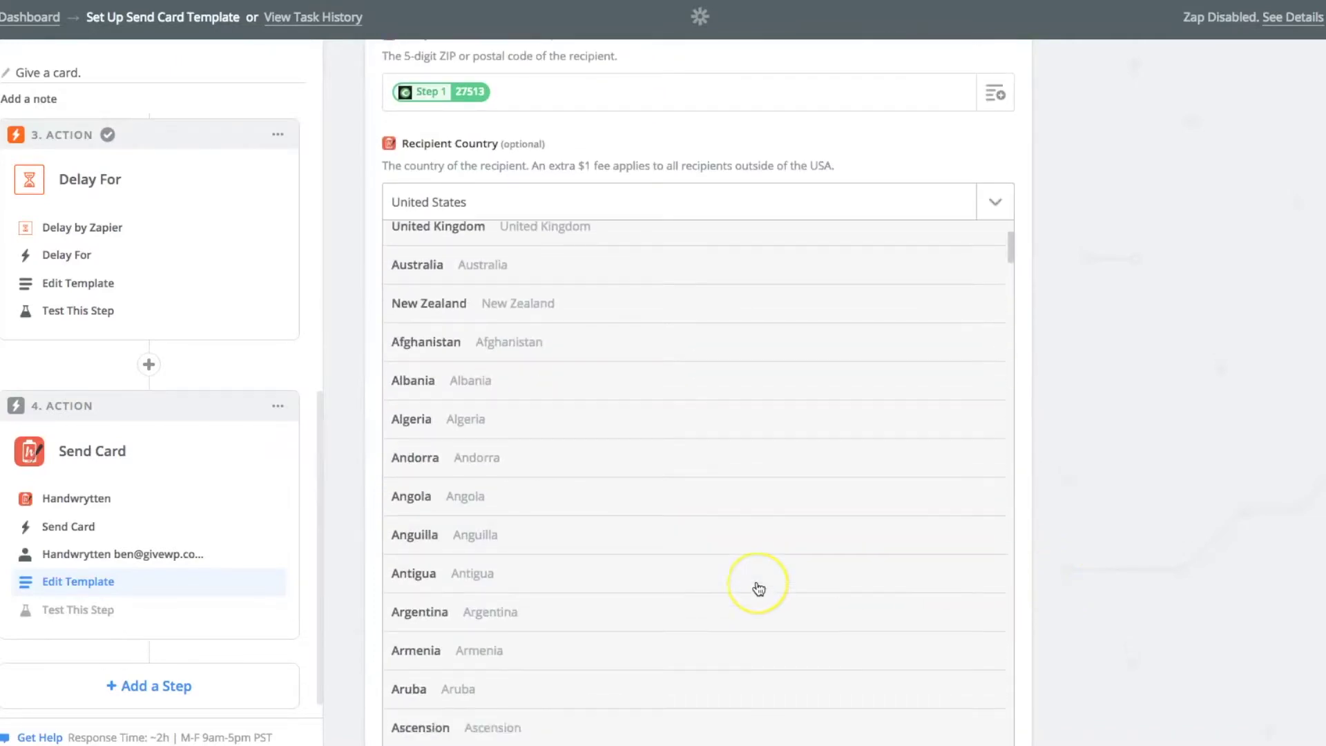
{"action": "scroll", "coordinate": [758, 589], "scroll_direction": "down", "scroll_amount": 15}
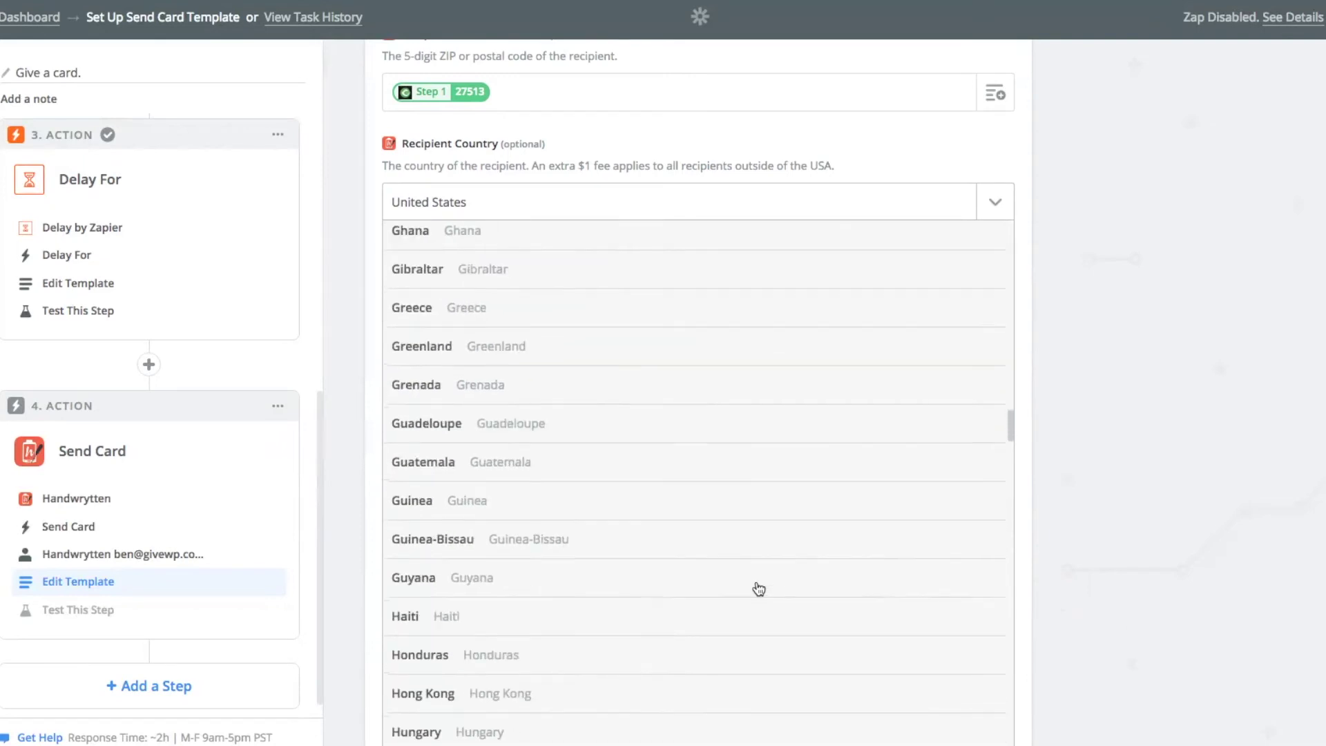
{"action": "scroll", "coordinate": [759, 588], "scroll_direction": "down", "scroll_amount": 20}
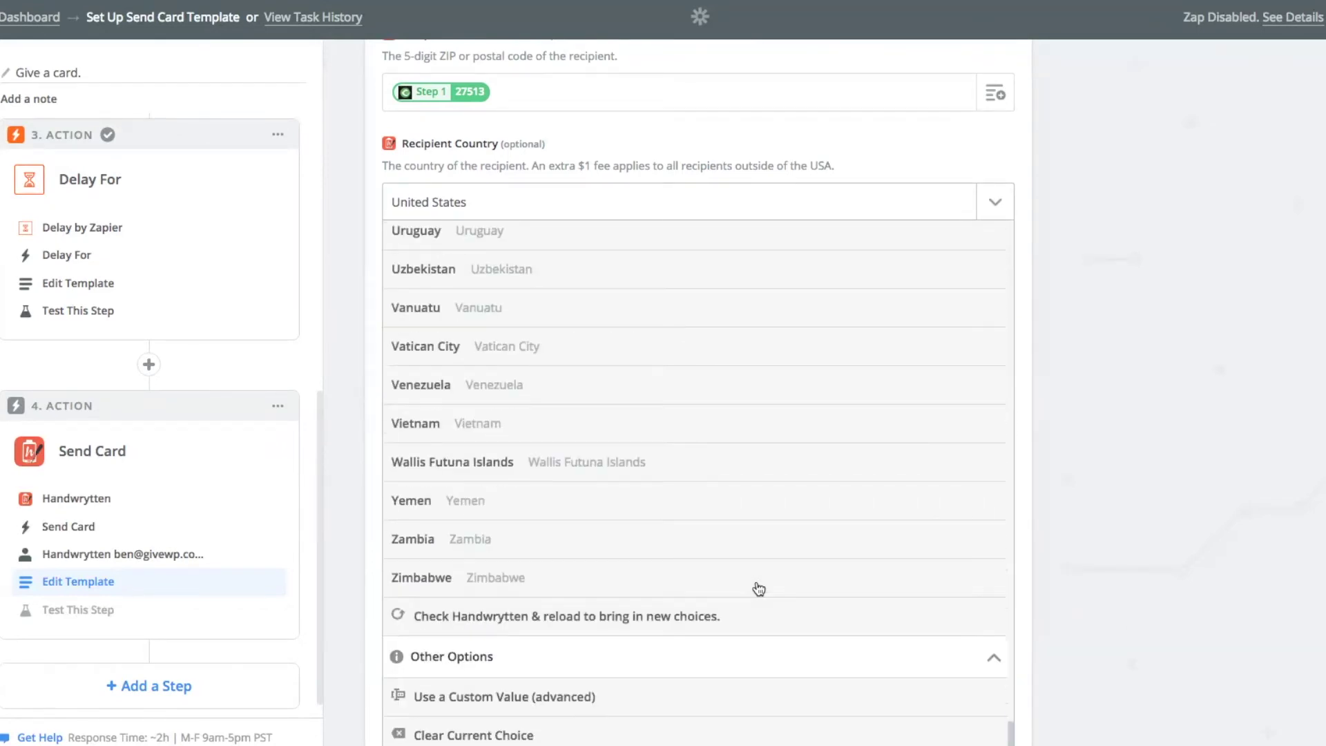
Step: Try Step 1's Billing Country as a custom Recipient Country, deleting the leftover United States text
{"action": "left_click", "coordinate": [537, 697]}
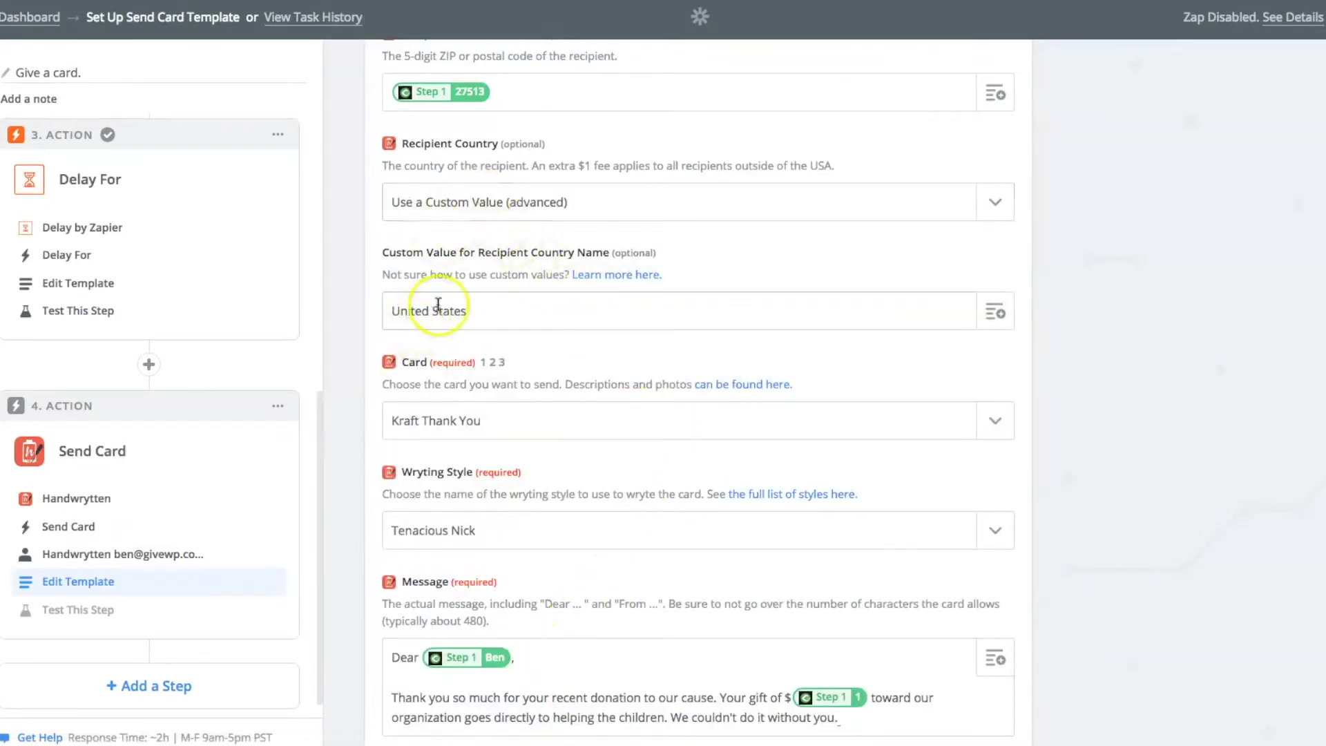
{"action": "left_click", "coordinate": [996, 312]}
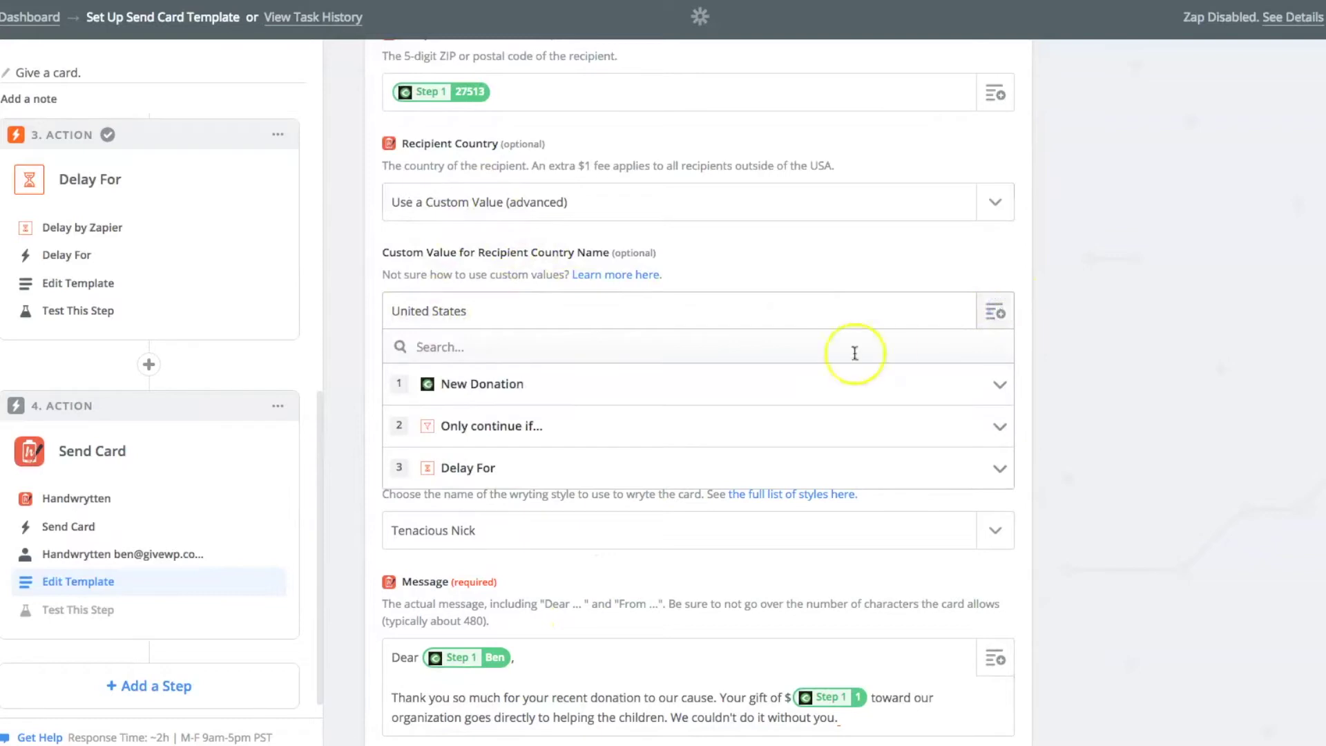
{"action": "left_click", "coordinate": [725, 388]}
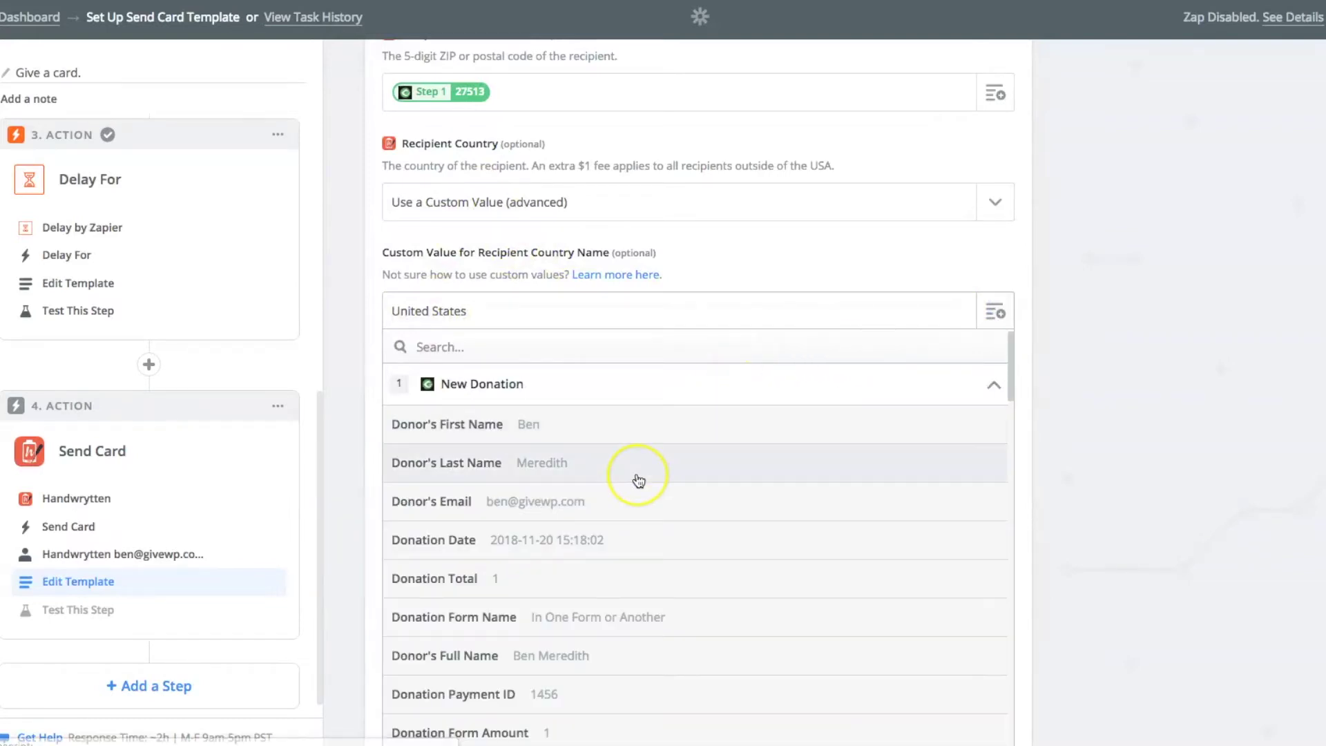
{"action": "scroll", "coordinate": [638, 482], "scroll_direction": "down", "scroll_amount": 2}
{"action": "scroll", "coordinate": [638, 481], "scroll_direction": "down", "scroll_amount": 2}
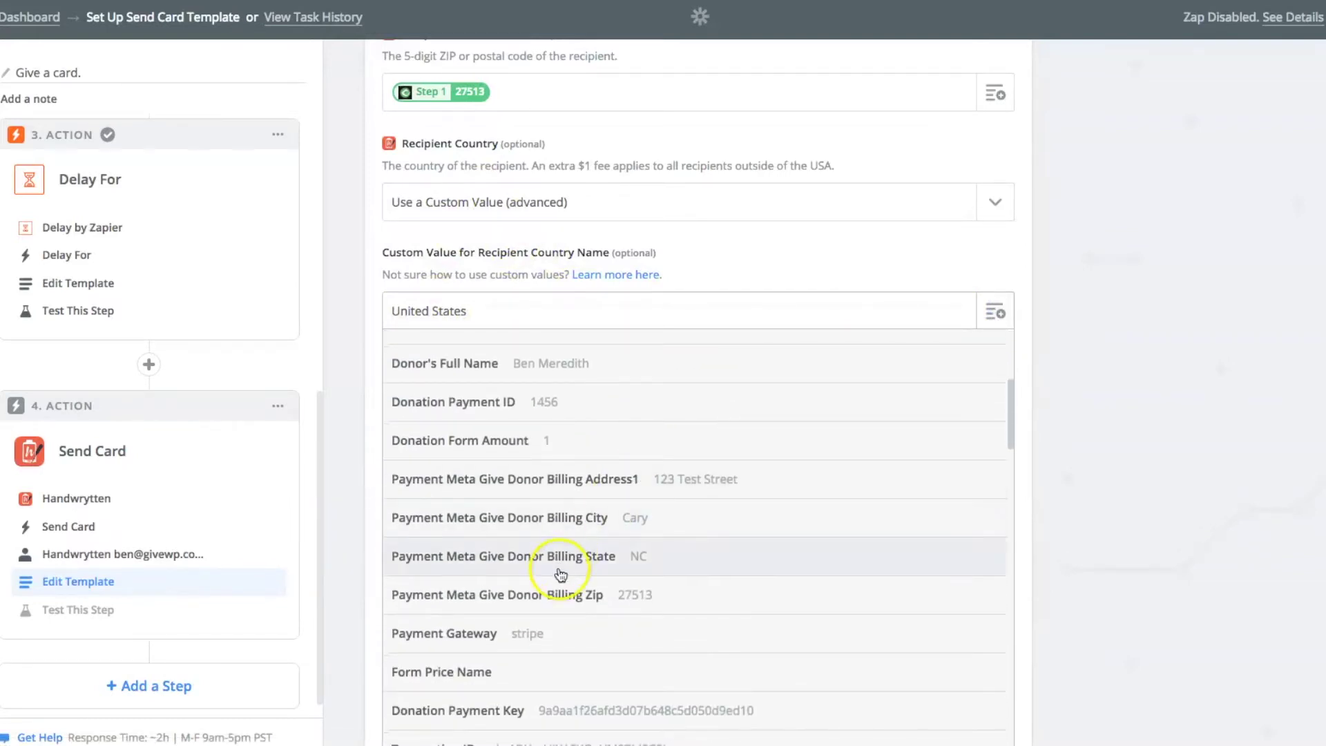
{"action": "scroll", "coordinate": [560, 588], "scroll_direction": "down", "scroll_amount": 5}
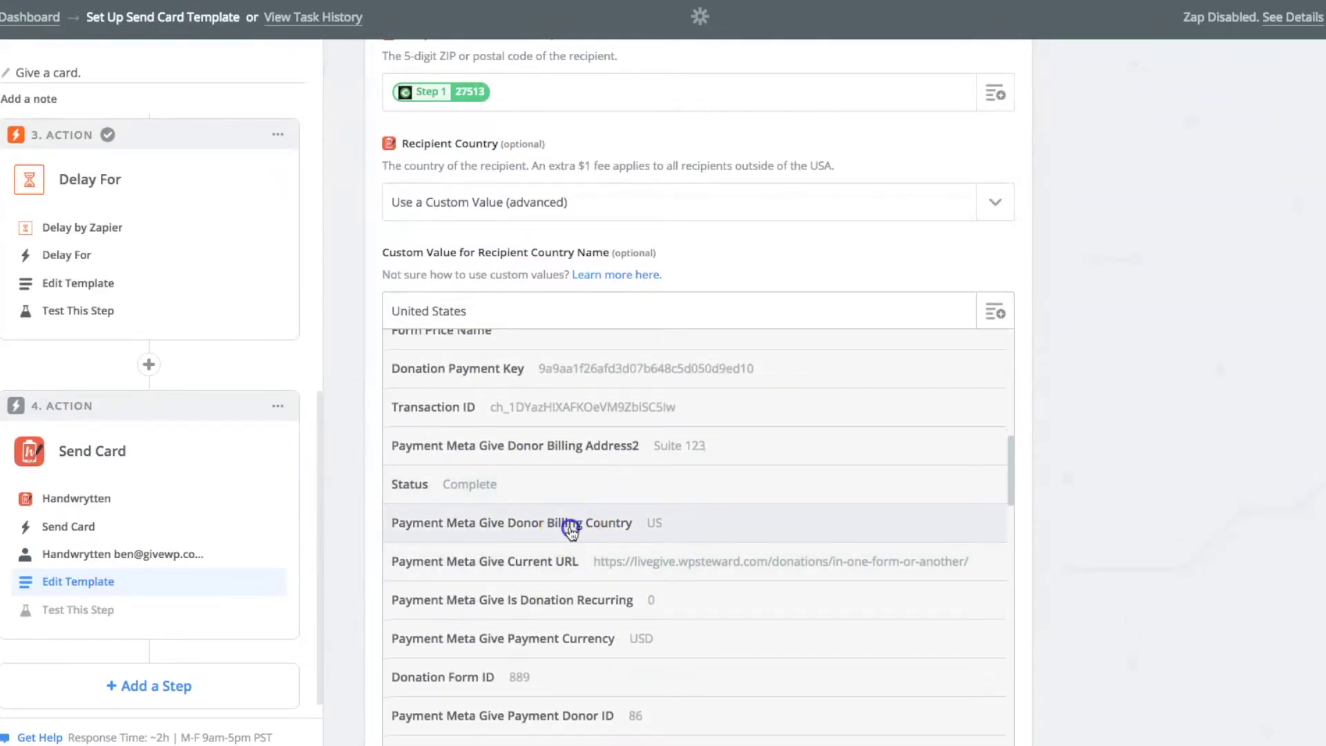
{"action": "left_click", "coordinate": [570, 528]}
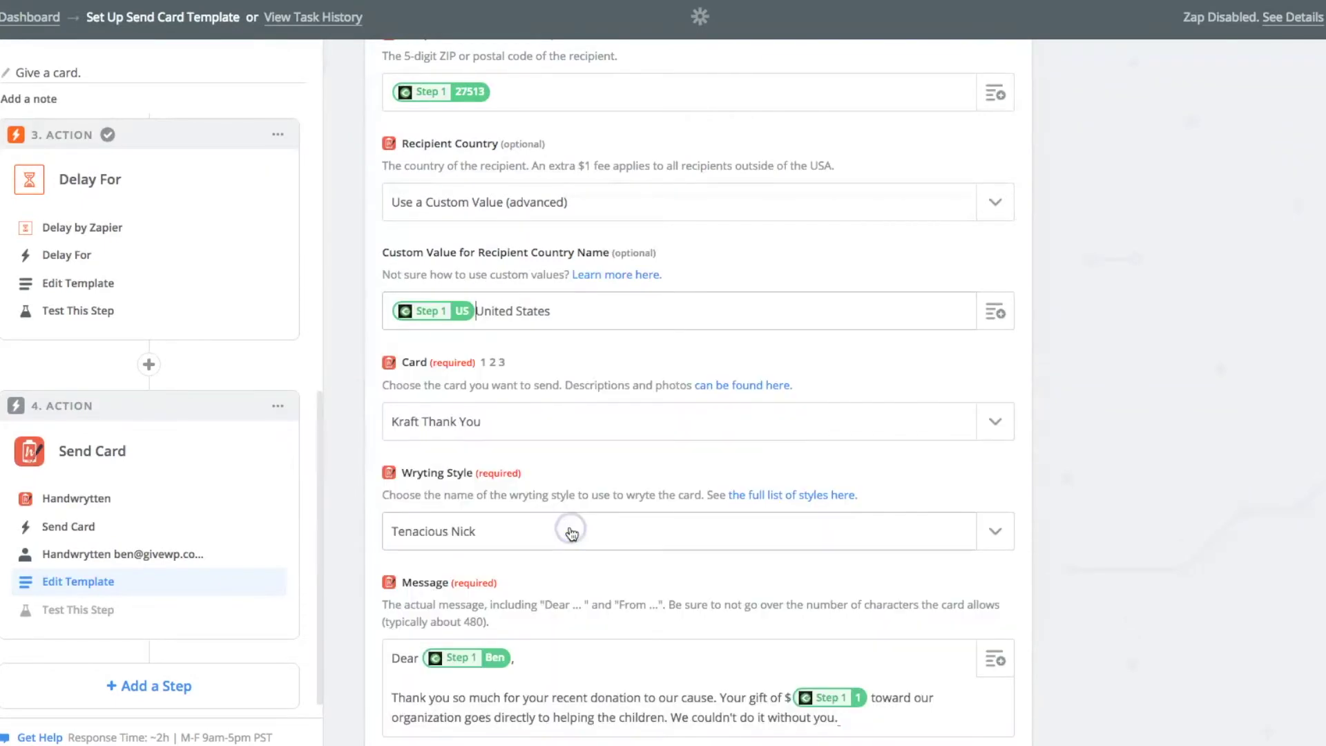
{"action": "left_click", "coordinate": [578, 314]}
{"action": "left_click_drag", "start_coordinate": [578, 314], "coordinate": [476, 313]}
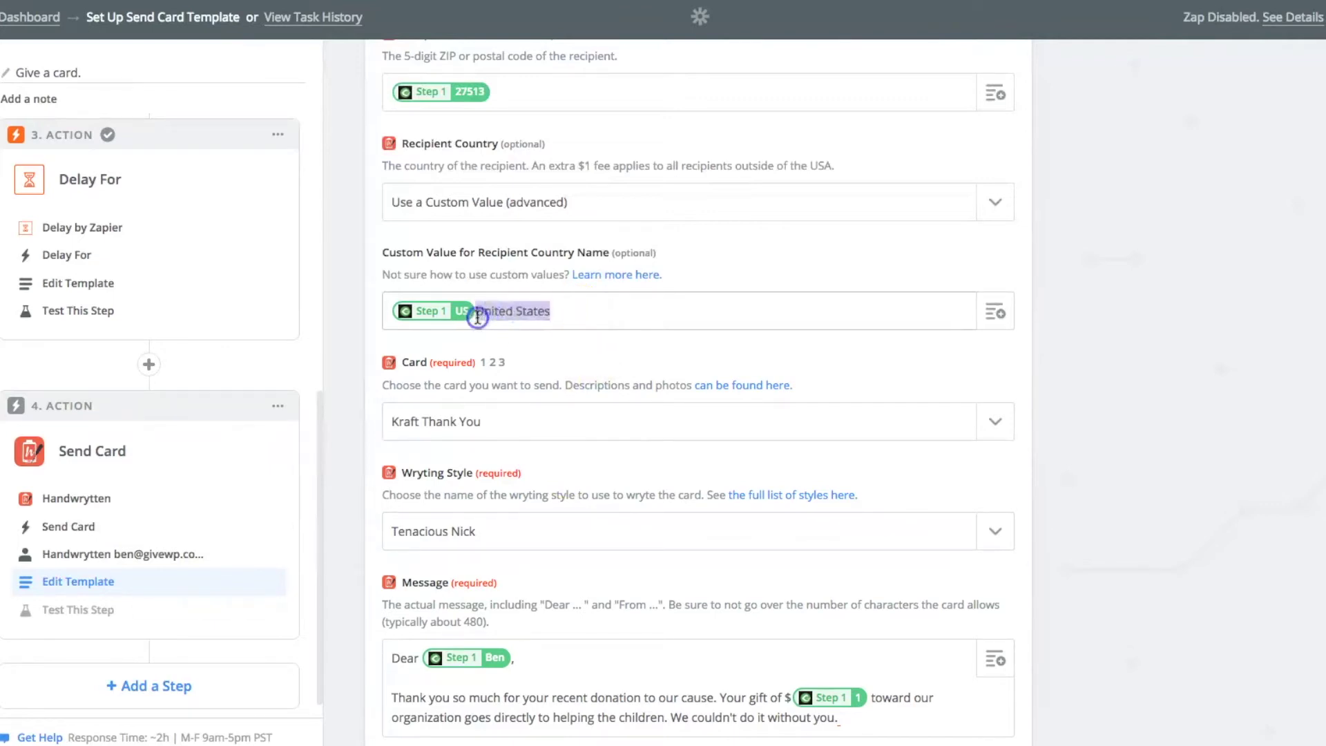
{"action": "key", "text": "BackSpace"}
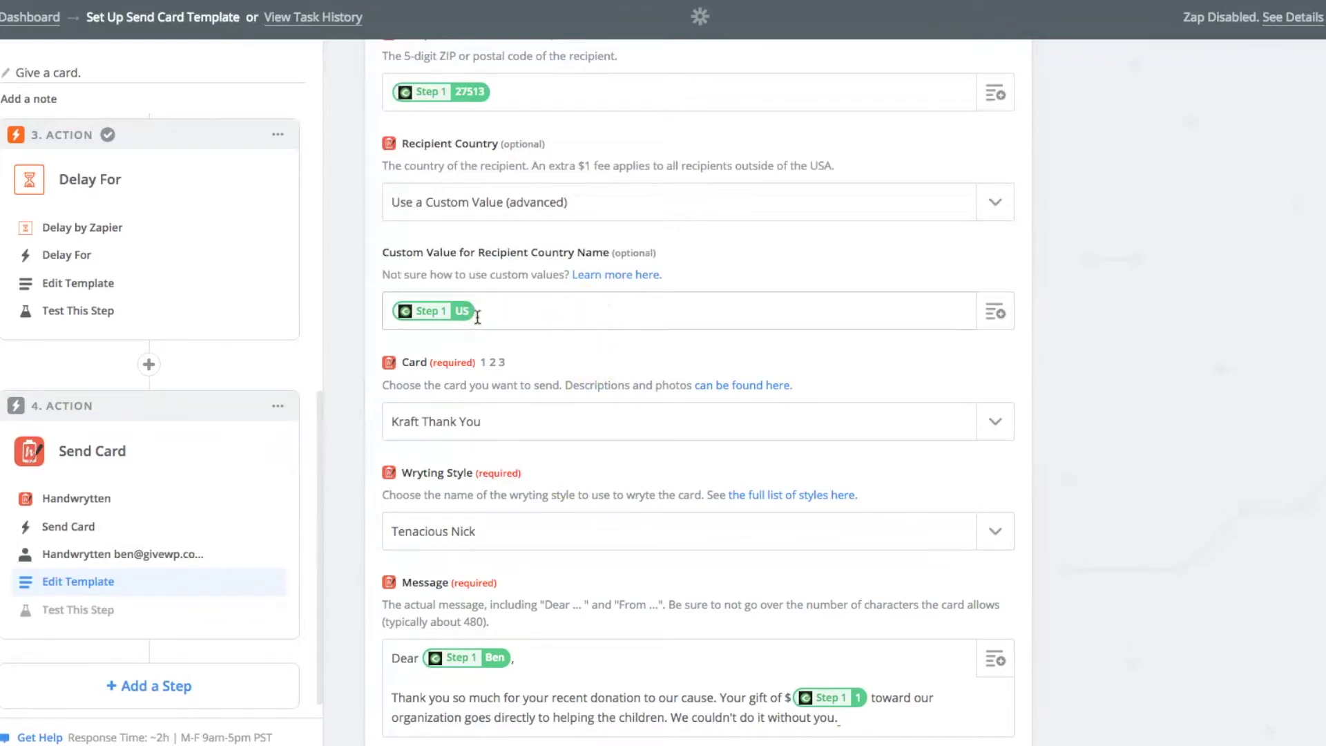
{"action": "left_click", "coordinate": [536, 302]}
Step: Set Recipient Country back to the fixed United States option
{"action": "left_click", "coordinate": [738, 199]}
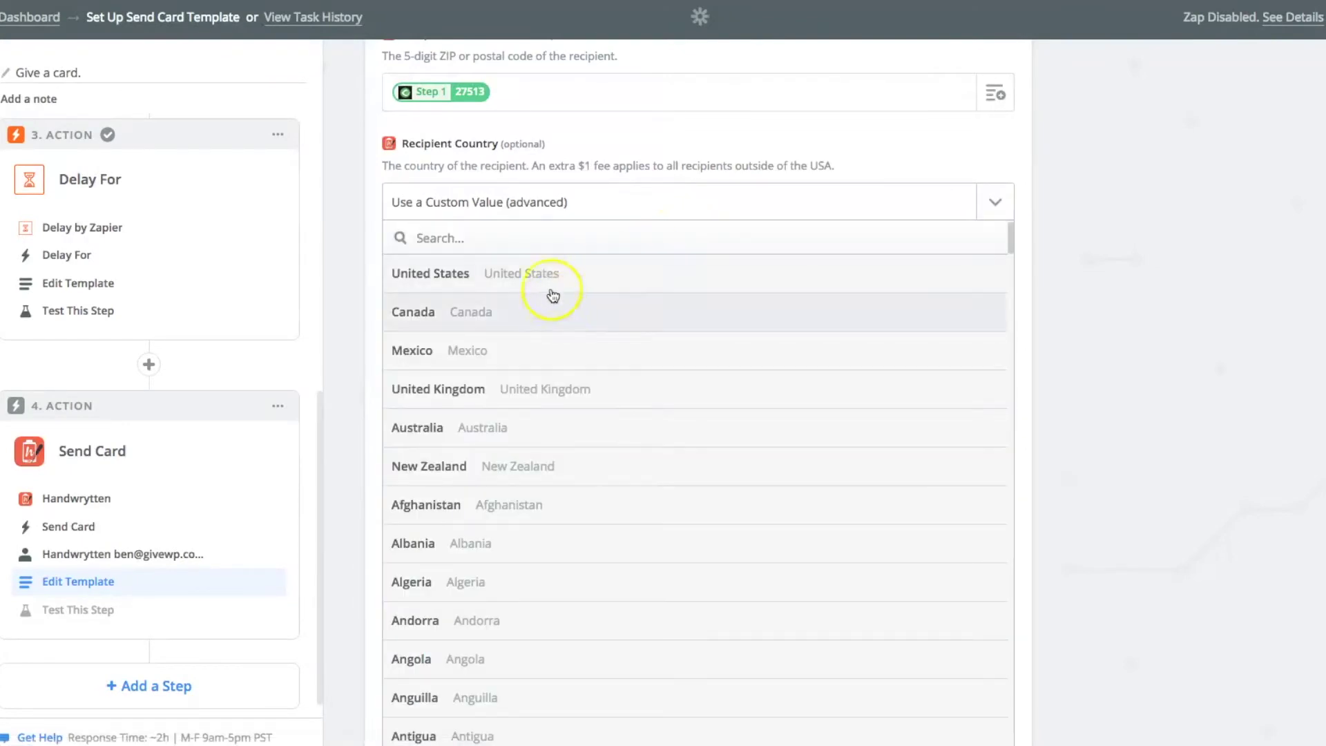
{"action": "left_click", "coordinate": [551, 285]}
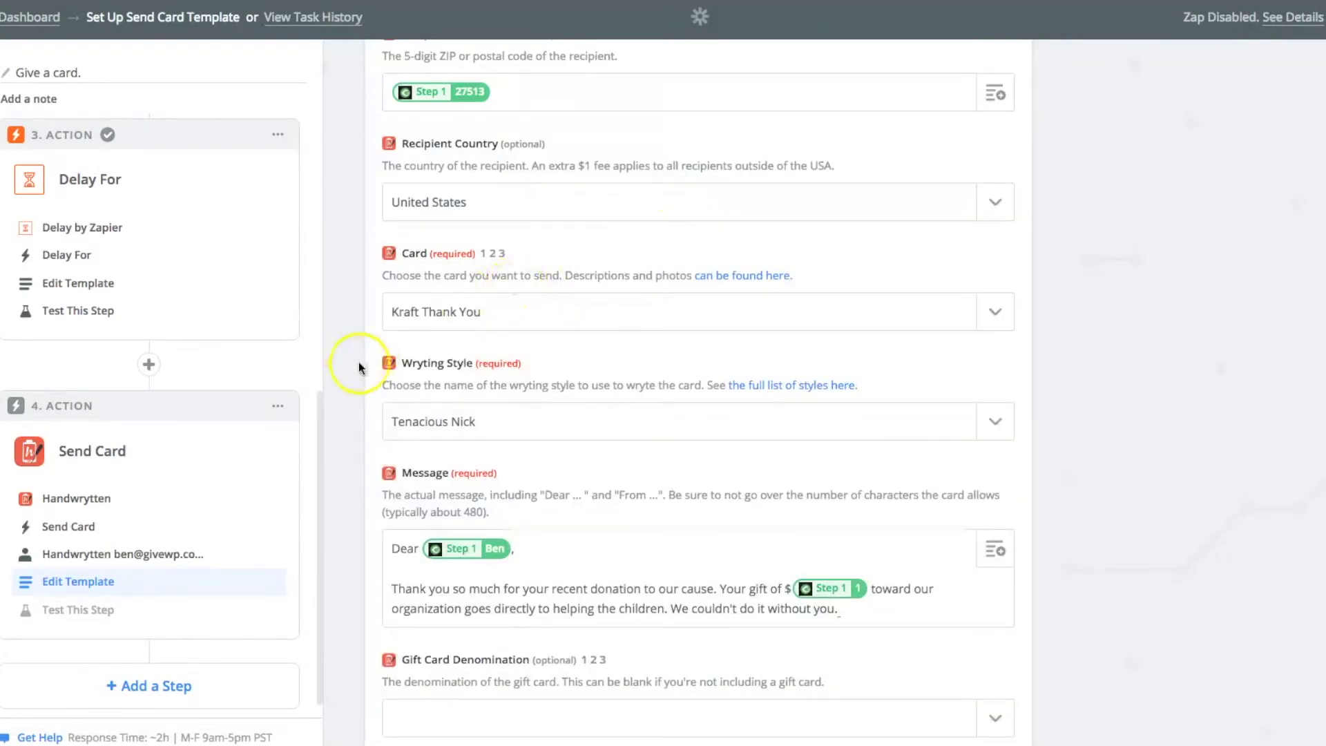
{"action": "left_click", "coordinate": [540, 330]}
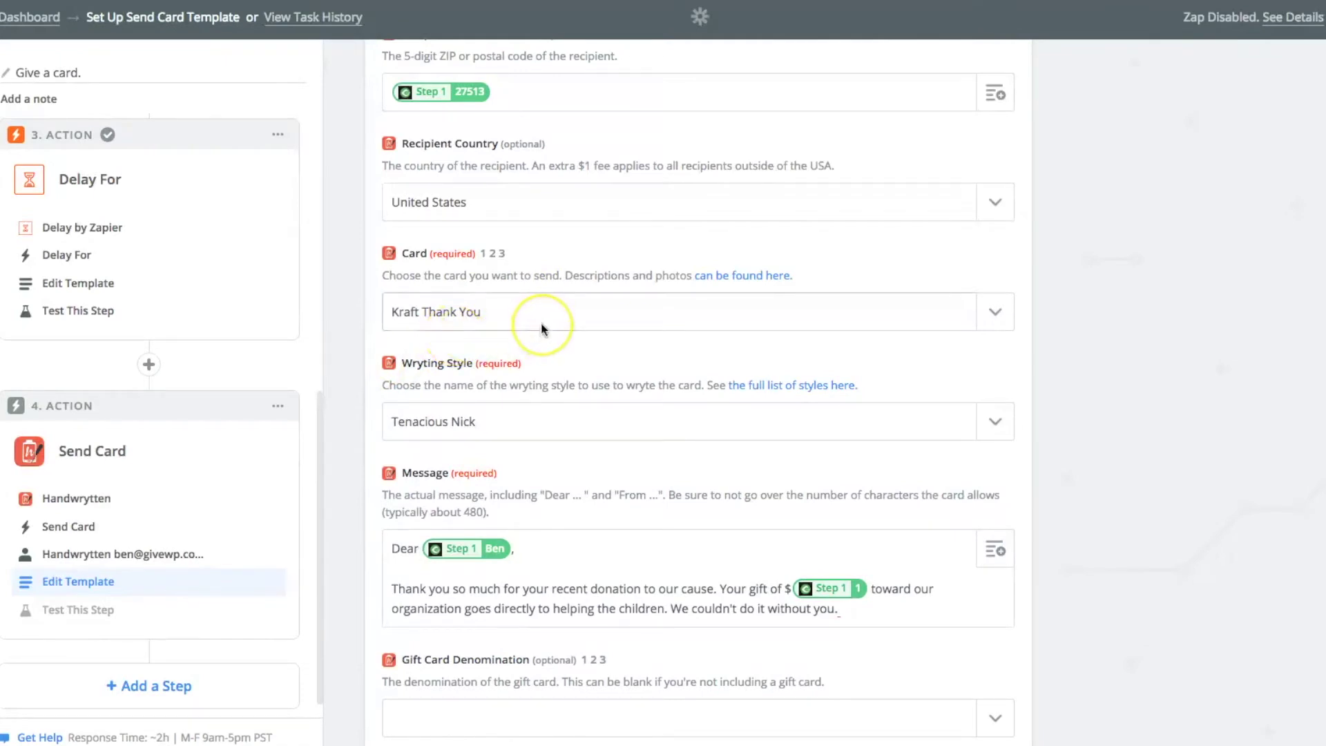
{"action": "left_click", "coordinate": [475, 311]}
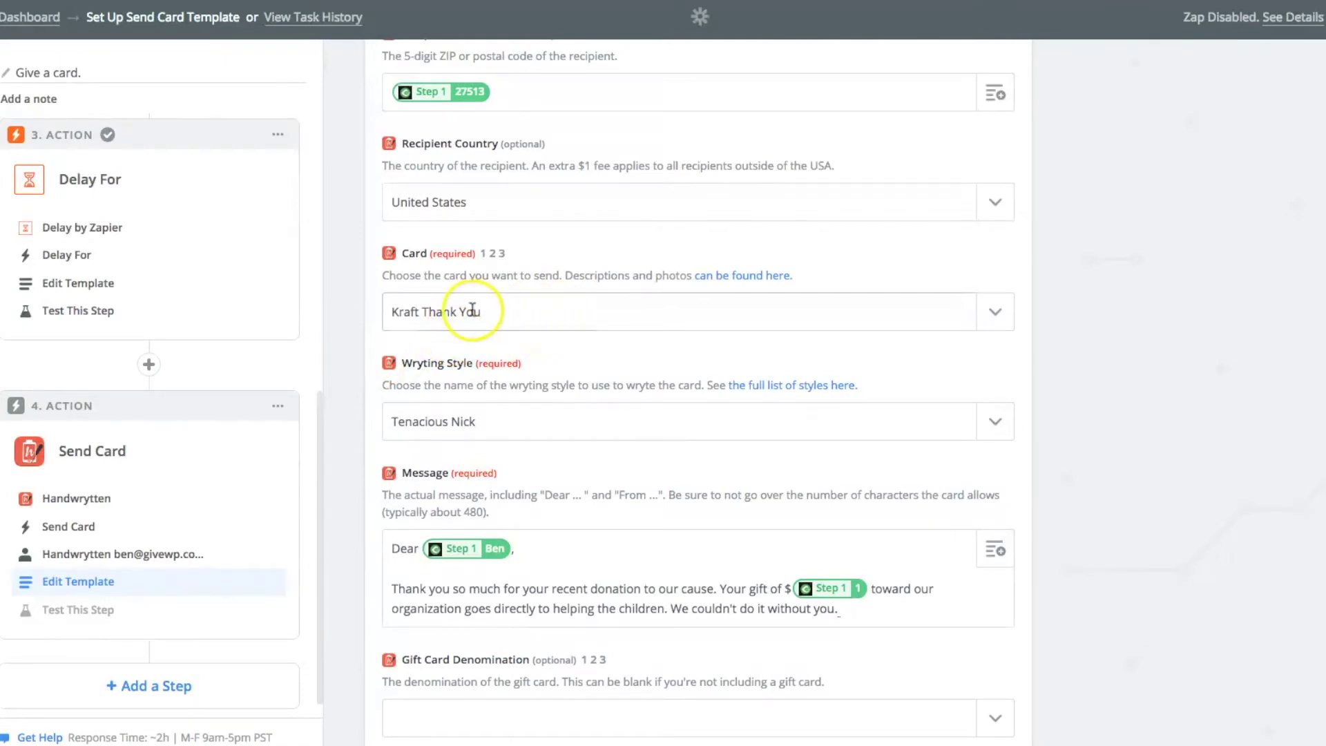
{"action": "left_click", "coordinate": [478, 302]}
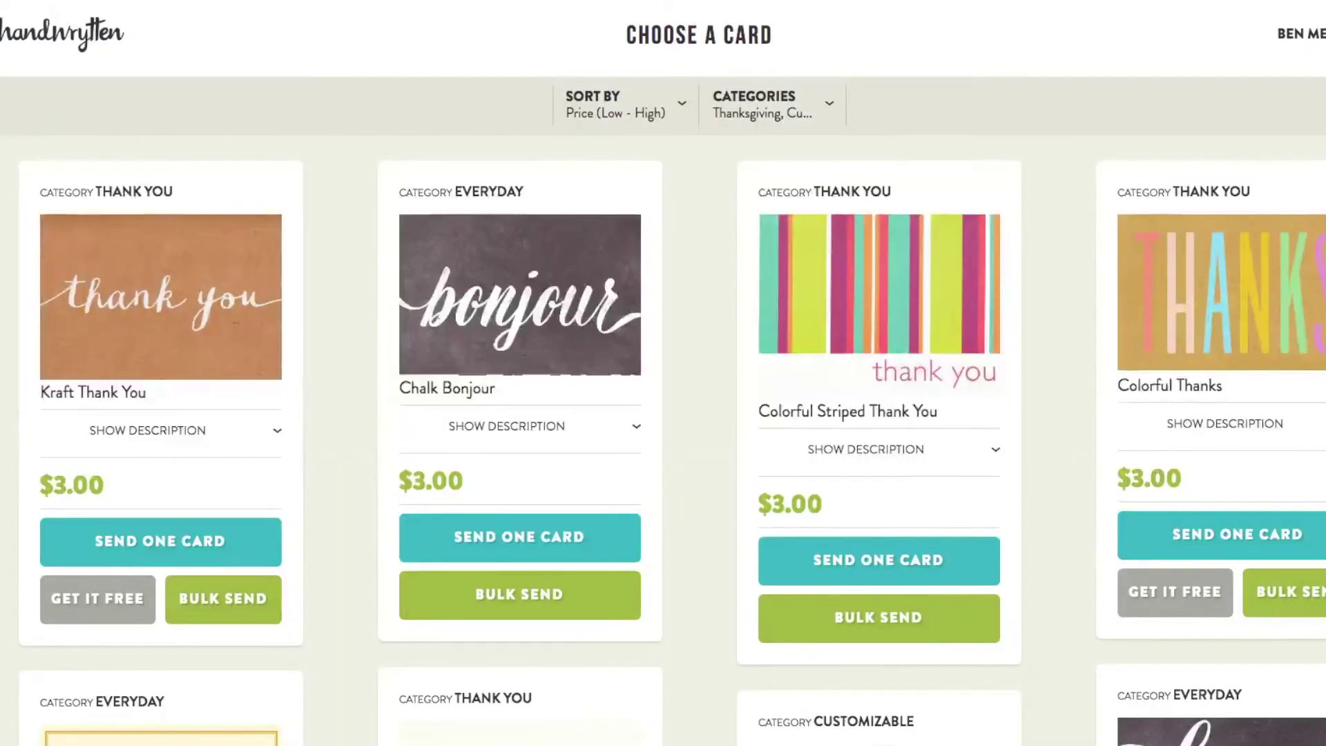
{"action": "left_click", "coordinate": [458, 250]}
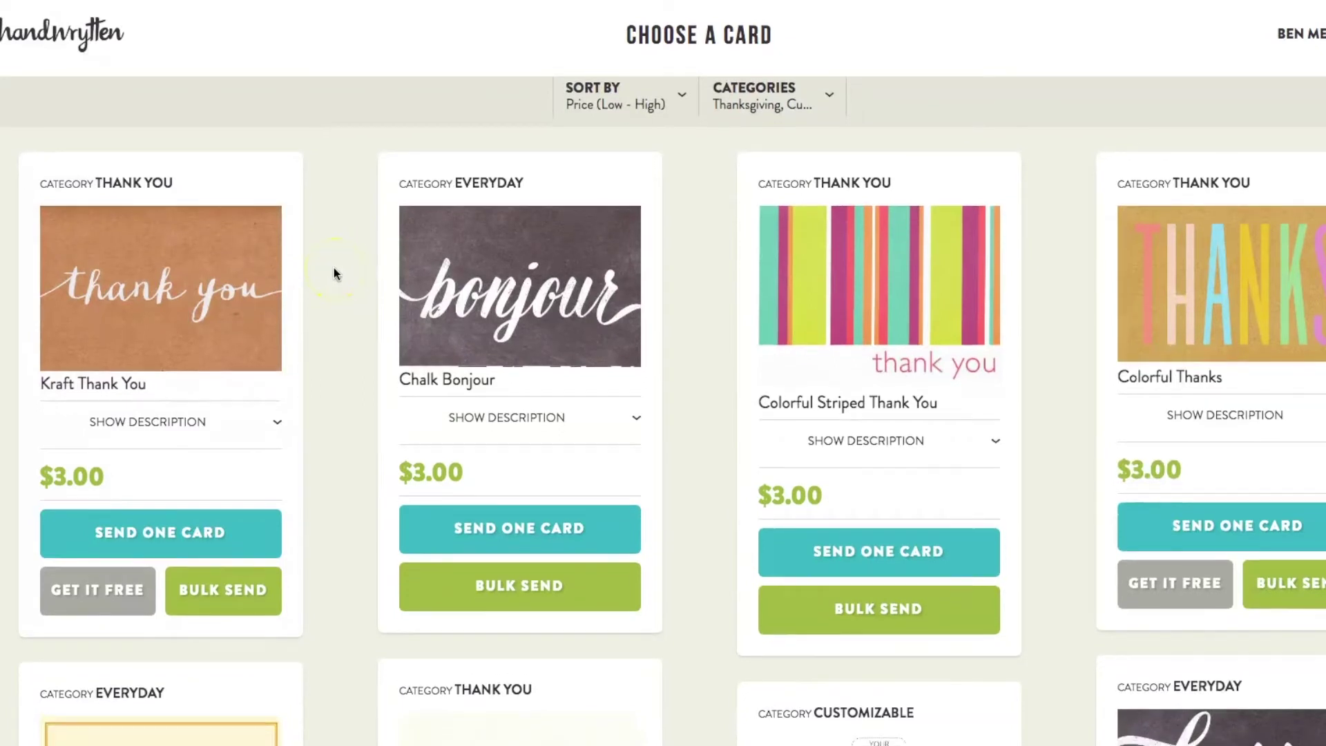
{"action": "scroll", "coordinate": [334, 271], "scroll_direction": "down", "scroll_amount": 1}
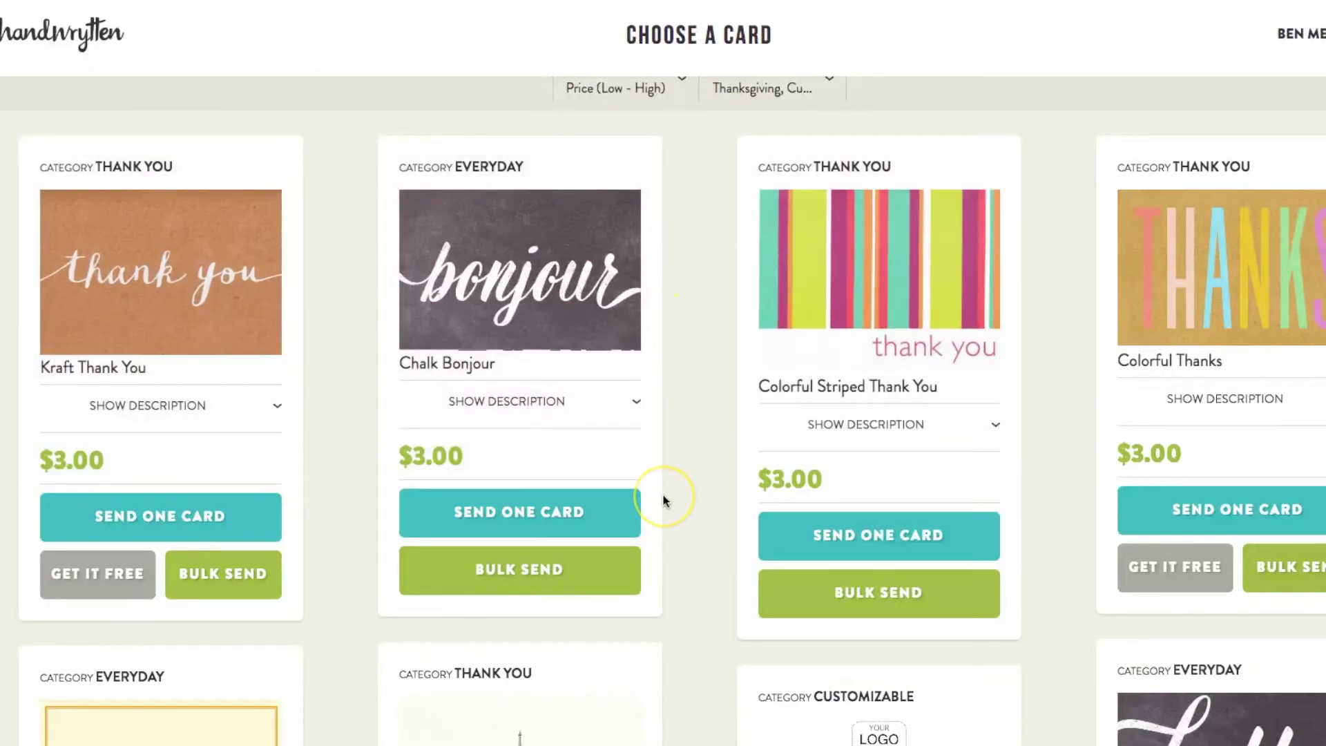
{"action": "scroll", "coordinate": [665, 500], "scroll_direction": "down", "scroll_amount": 15}
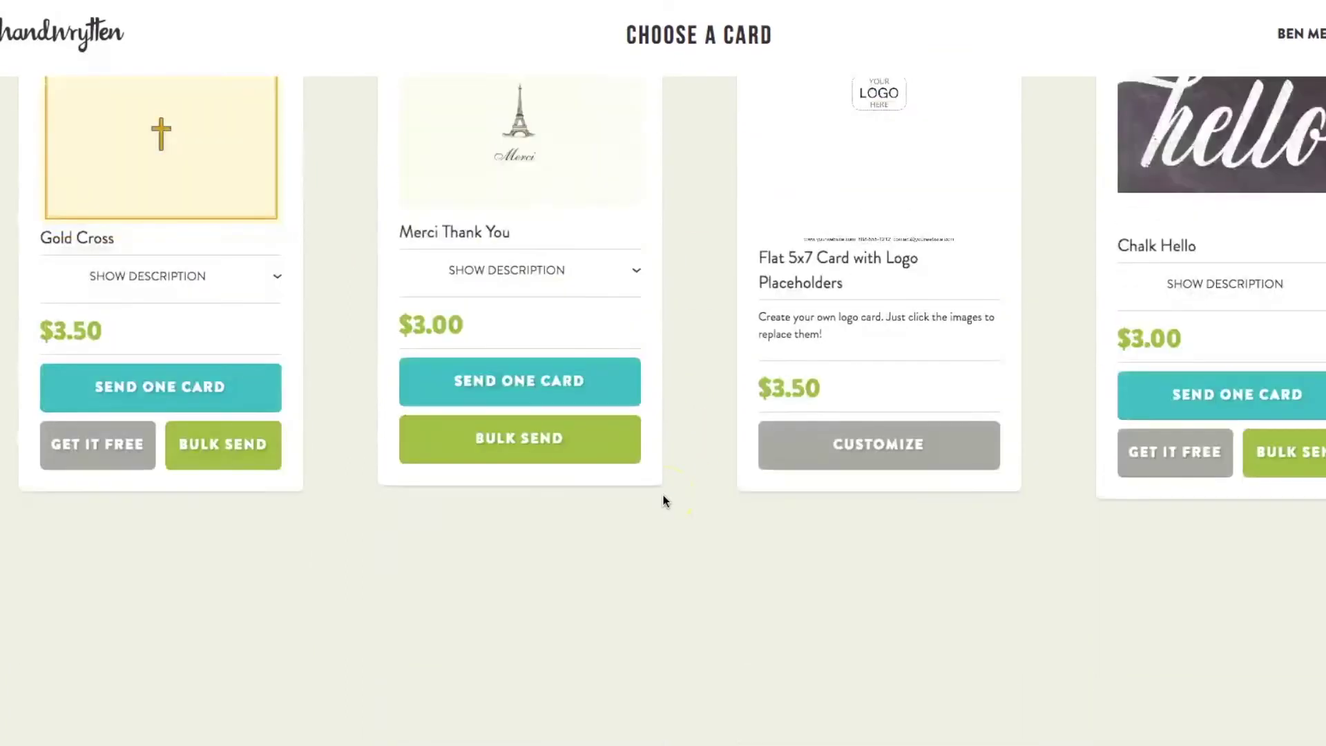
{"action": "scroll", "coordinate": [664, 500], "scroll_direction": "down", "scroll_amount": 5}
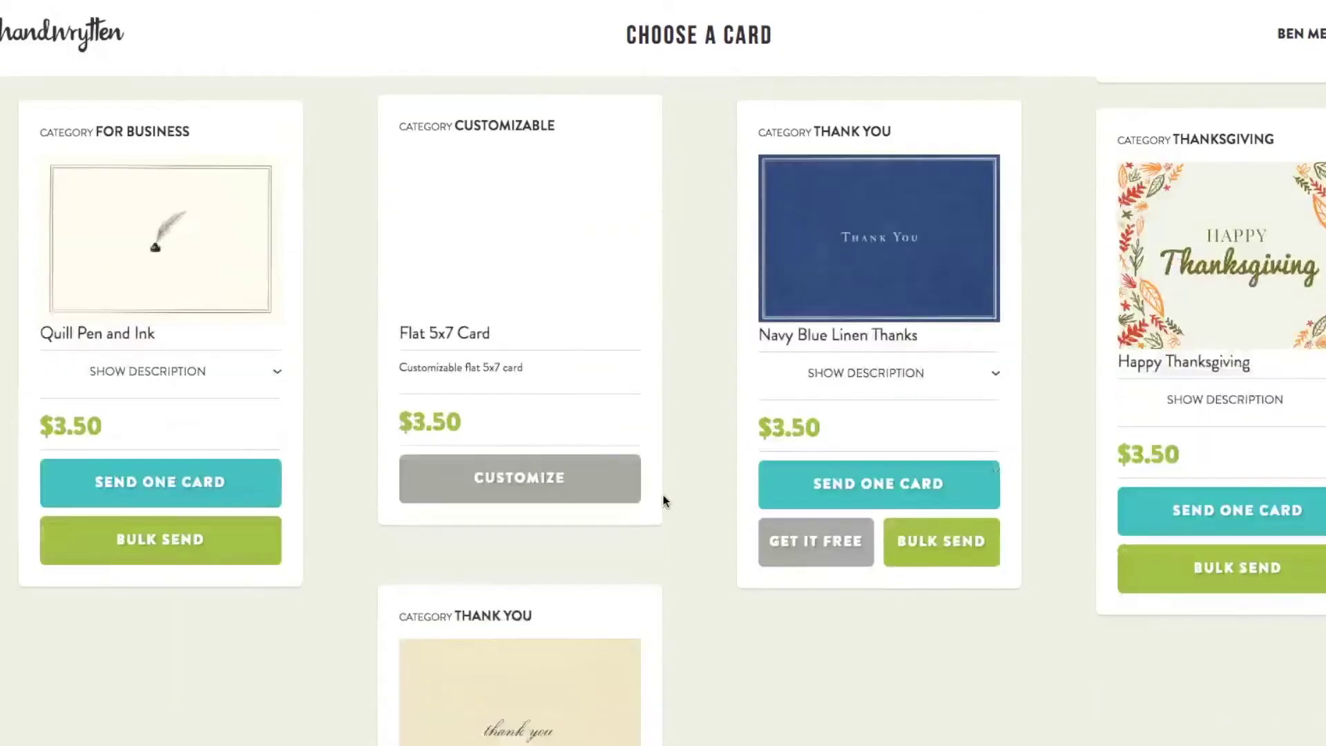
{"action": "scroll", "coordinate": [663, 495], "scroll_direction": "up", "scroll_amount": 20}
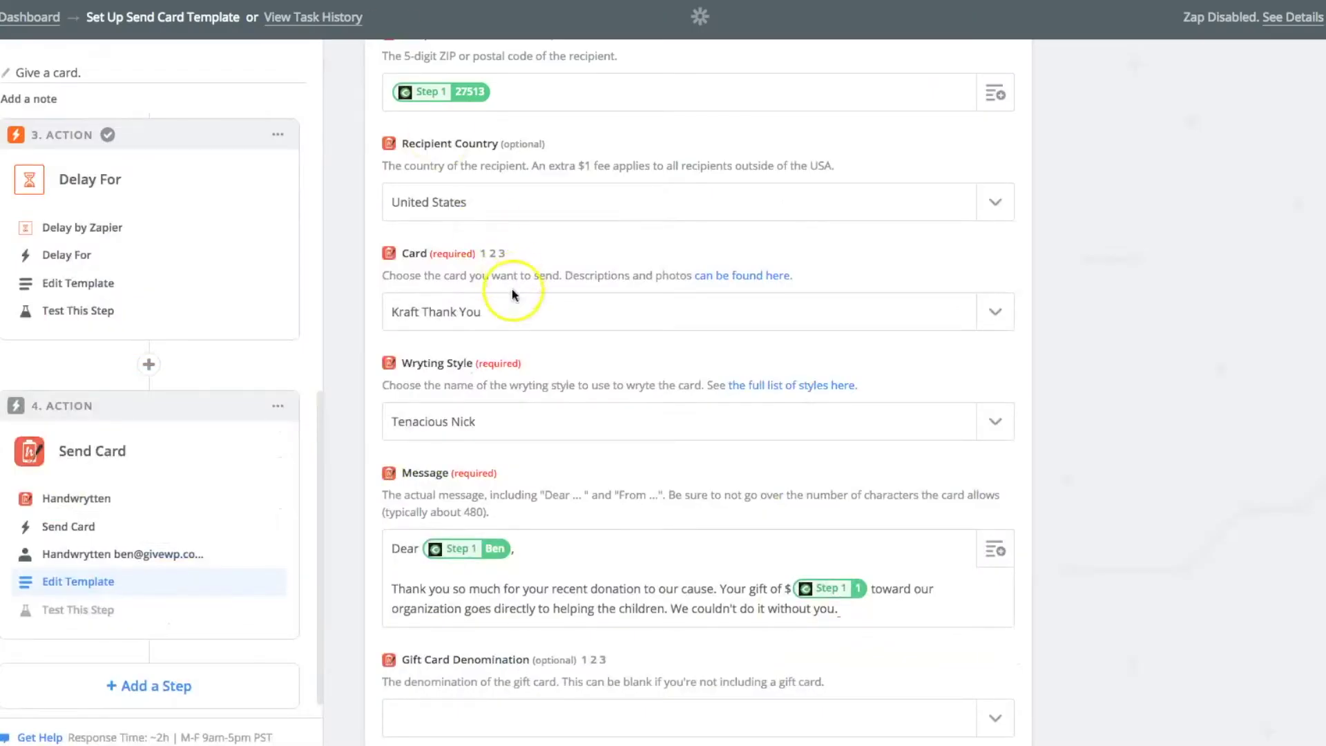
Step: Open Handwrytten's Choose a Card catalogue from the Card field, keeping Kraft Thank You
{"action": "left_click", "coordinate": [998, 304]}
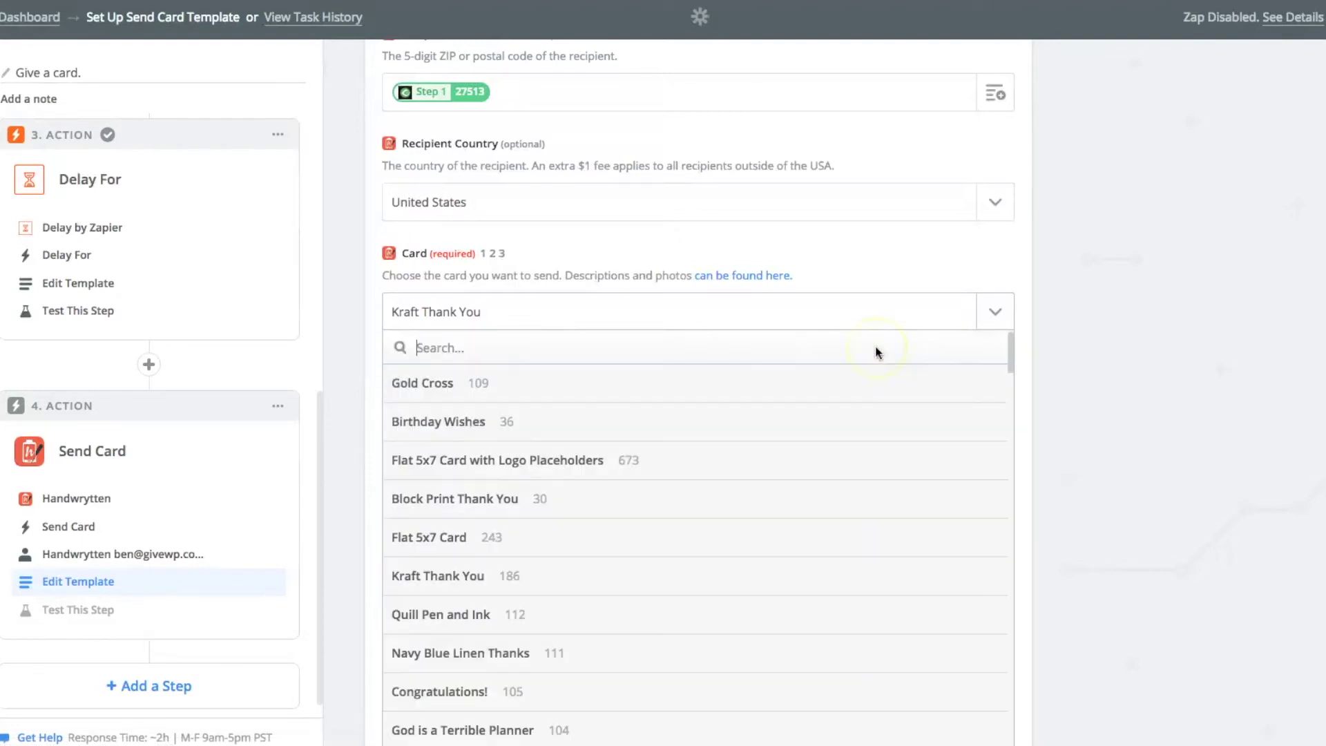
{"action": "left_click", "coordinate": [461, 580]}
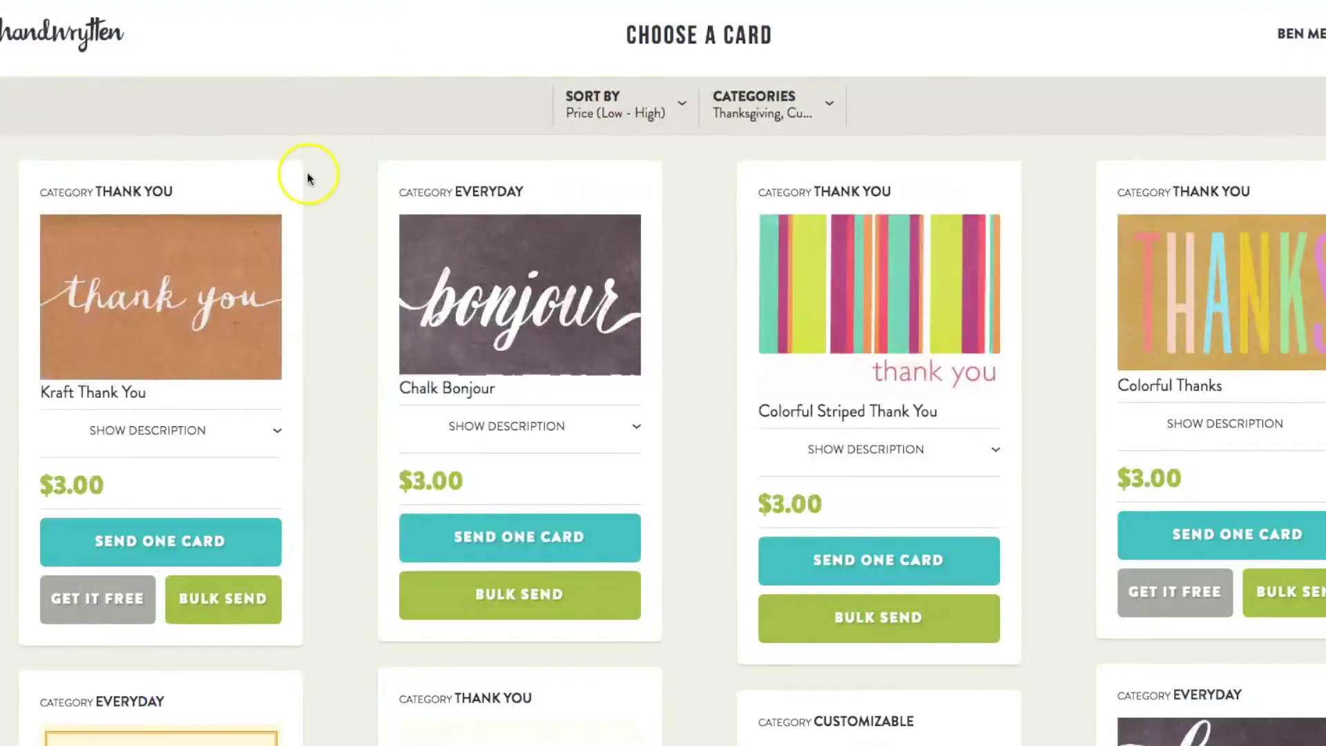
Step: Start a single Kraft Thank You card with the message 'Test Text Thank you'
{"action": "left_click", "coordinate": [136, 536]}
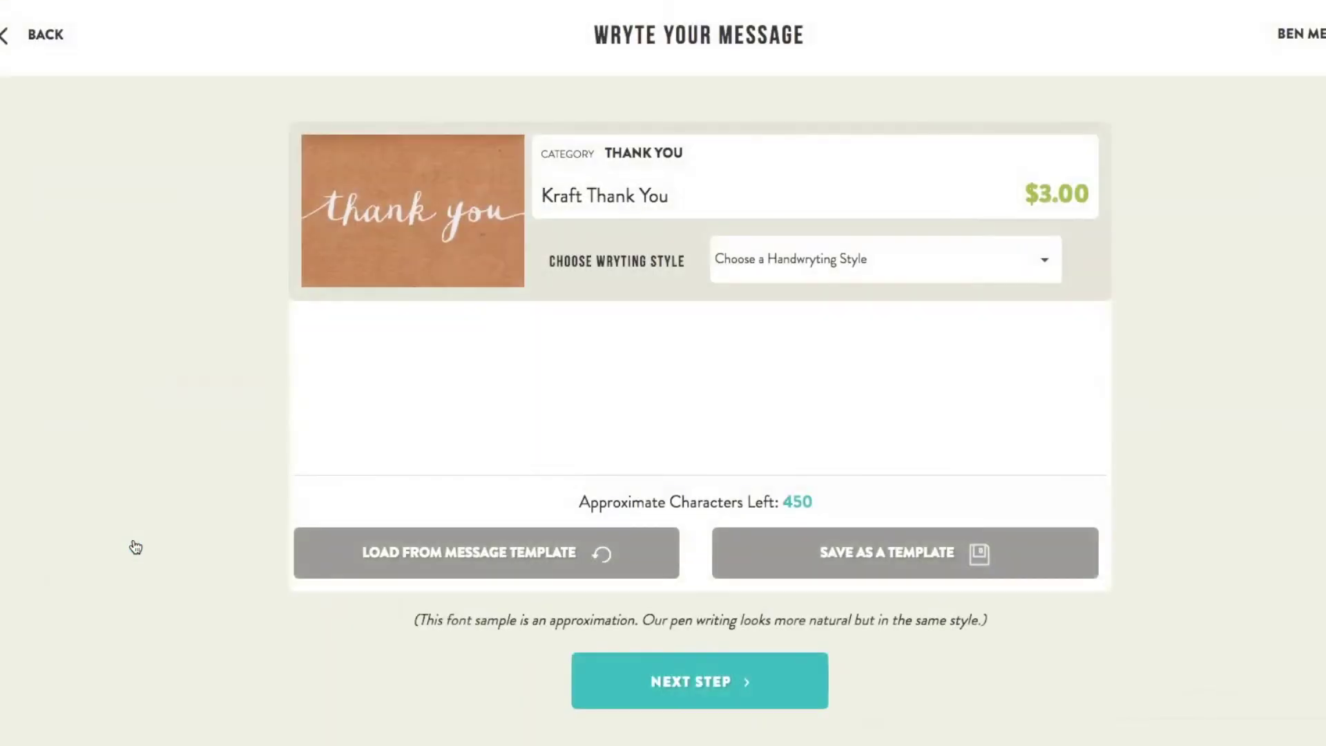
{"action": "left_click", "coordinate": [440, 404]}
{"action": "type", "text": "Test"}
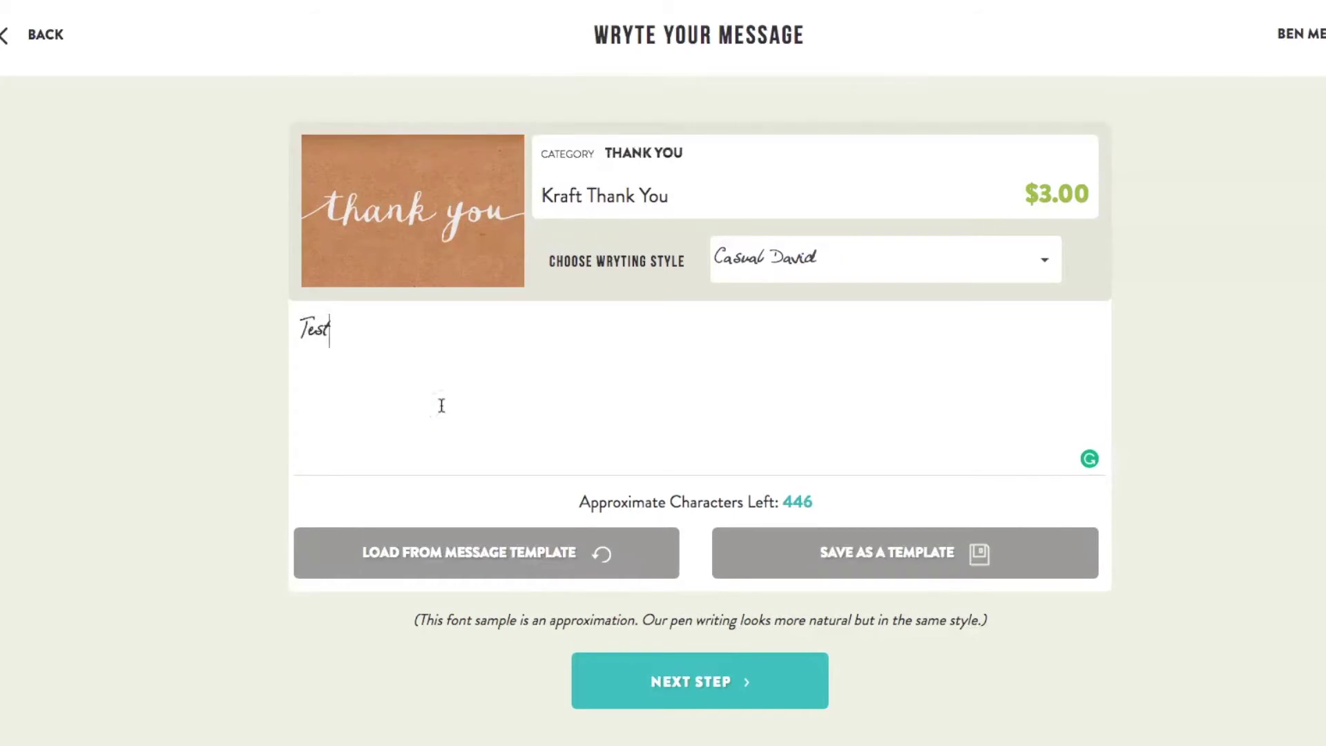
{"action": "type", "text": " Text"}
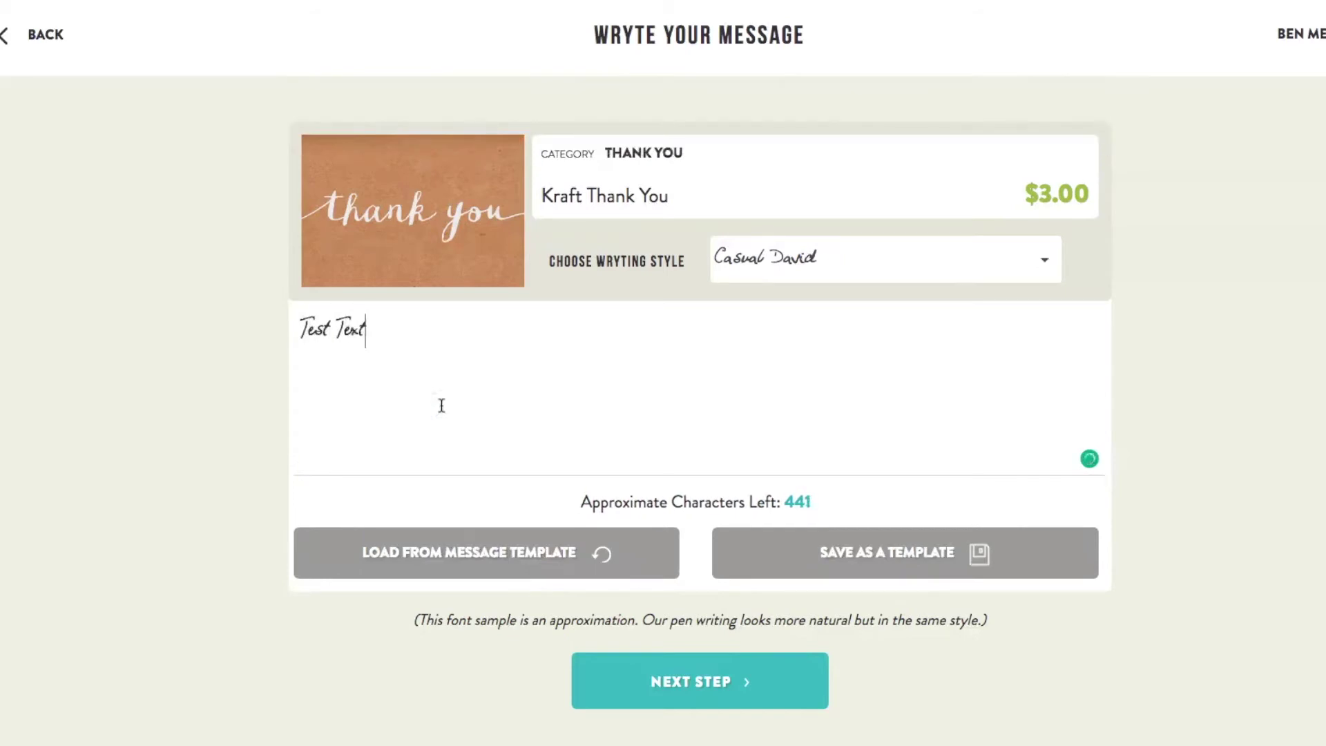
{"action": "type", "text": " Thank"}
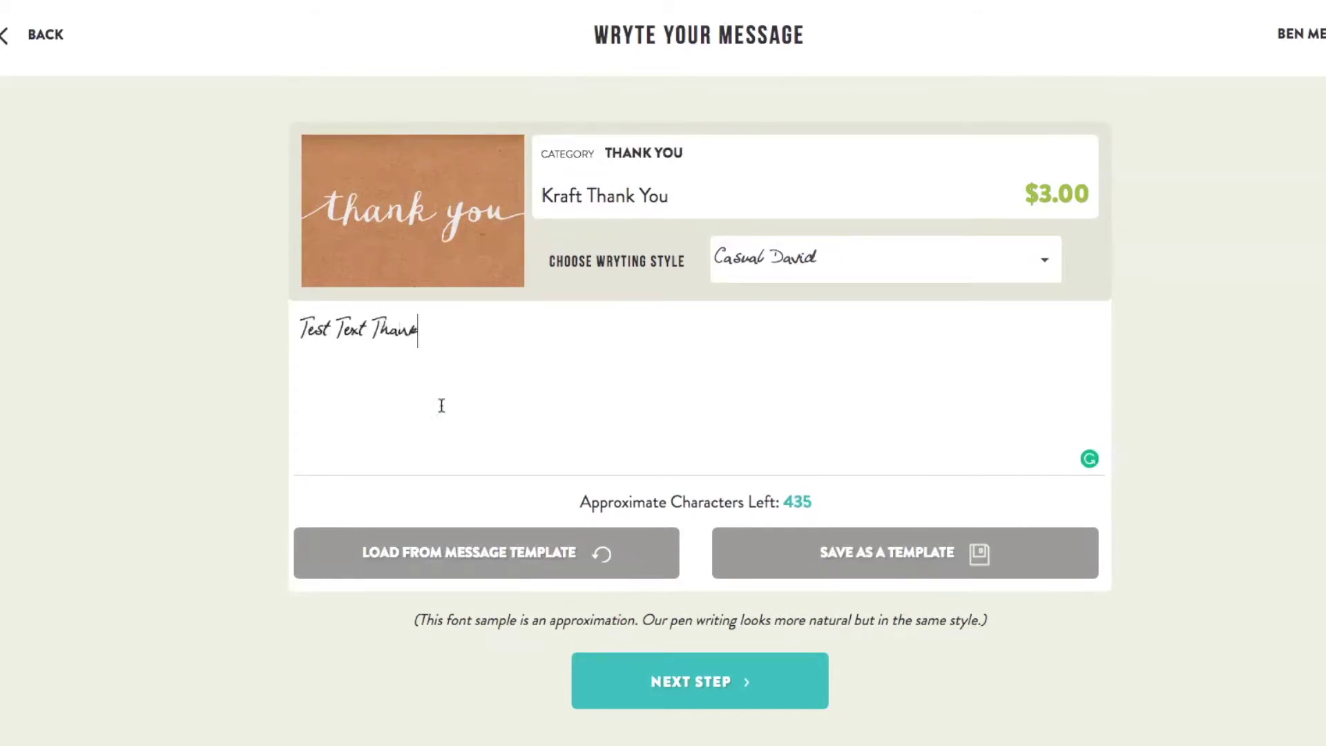
{"action": "type", "text": " you"}
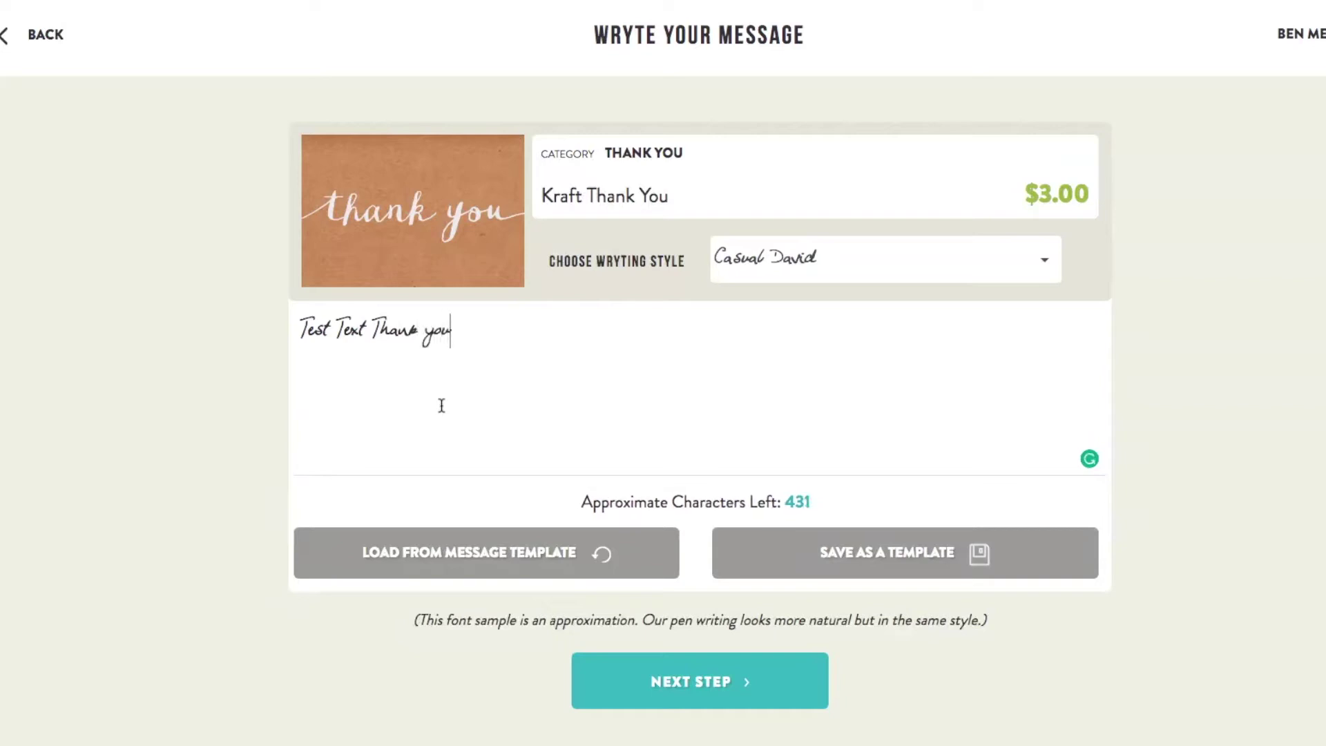
Step: Preview the message in Tenacious Nick handwriting, then switch to Proper Jeff
{"action": "left_click", "coordinate": [795, 260]}
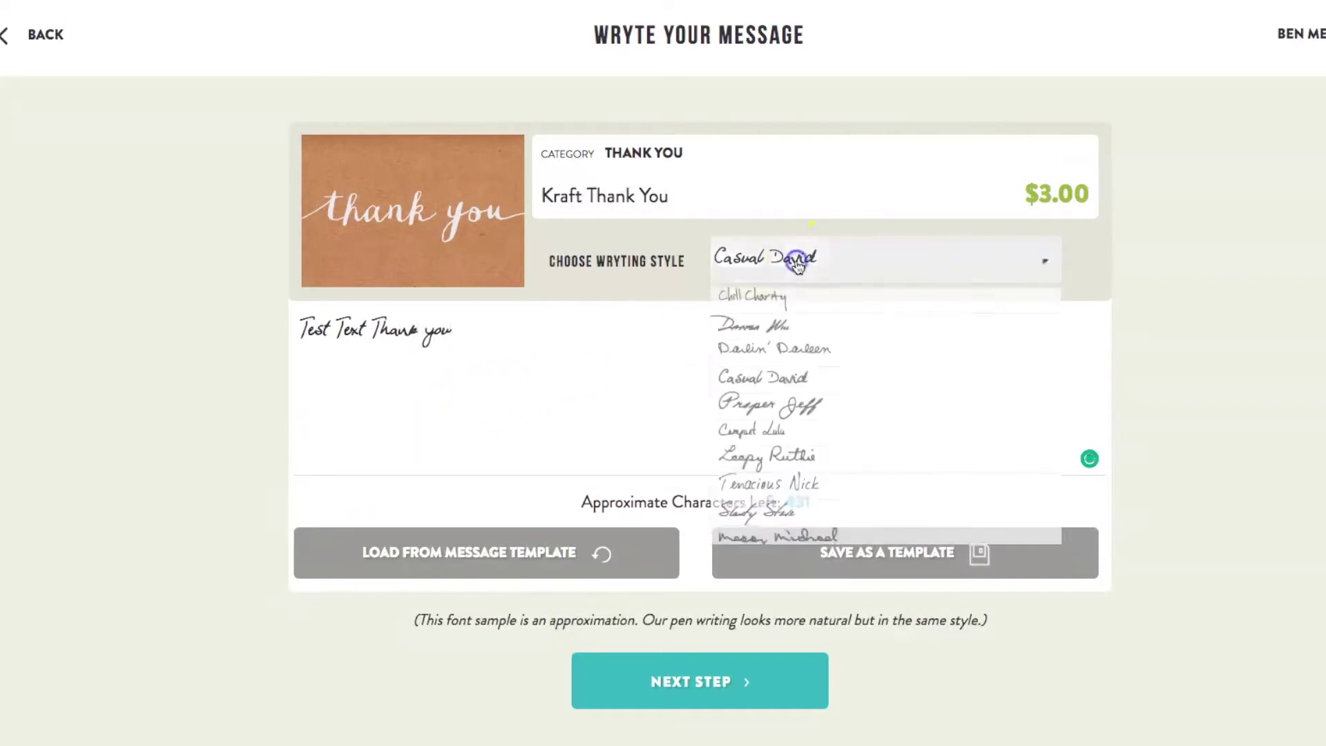
{"action": "left_click", "coordinate": [790, 481]}
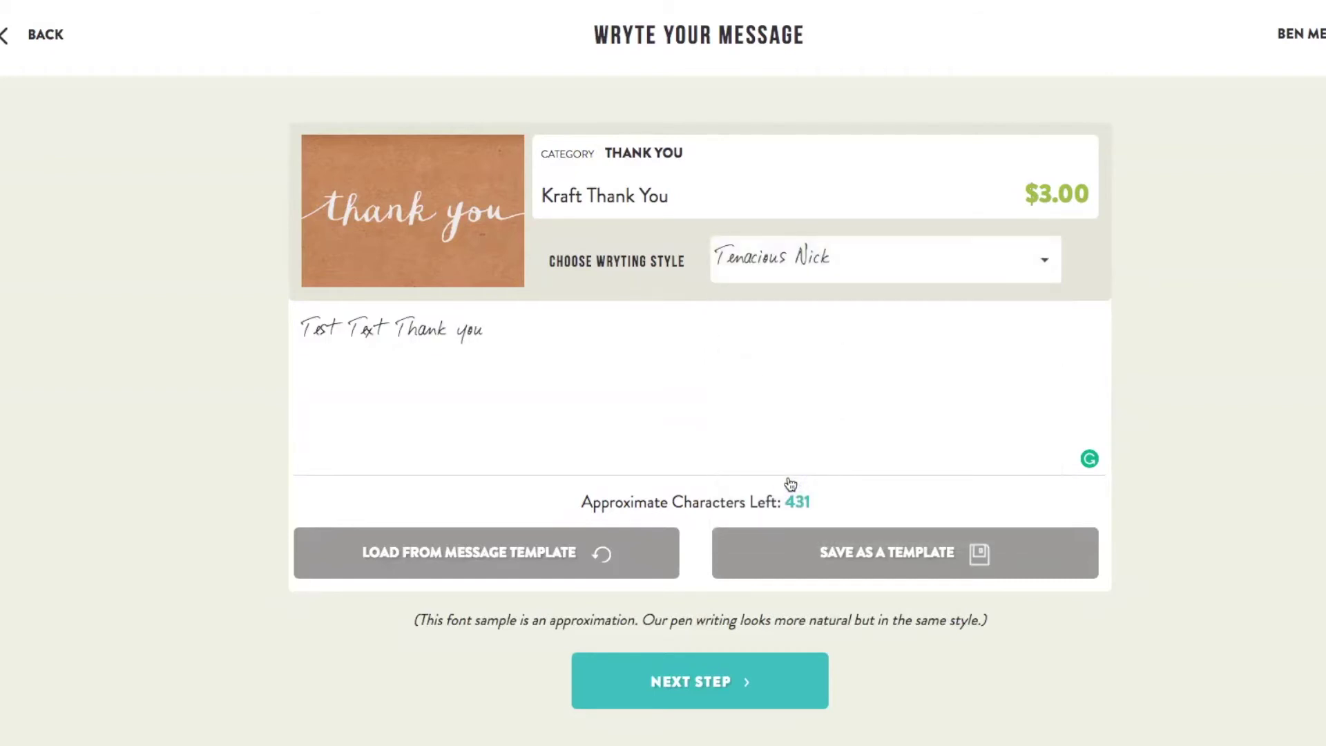
{"action": "left_click", "coordinate": [536, 394]}
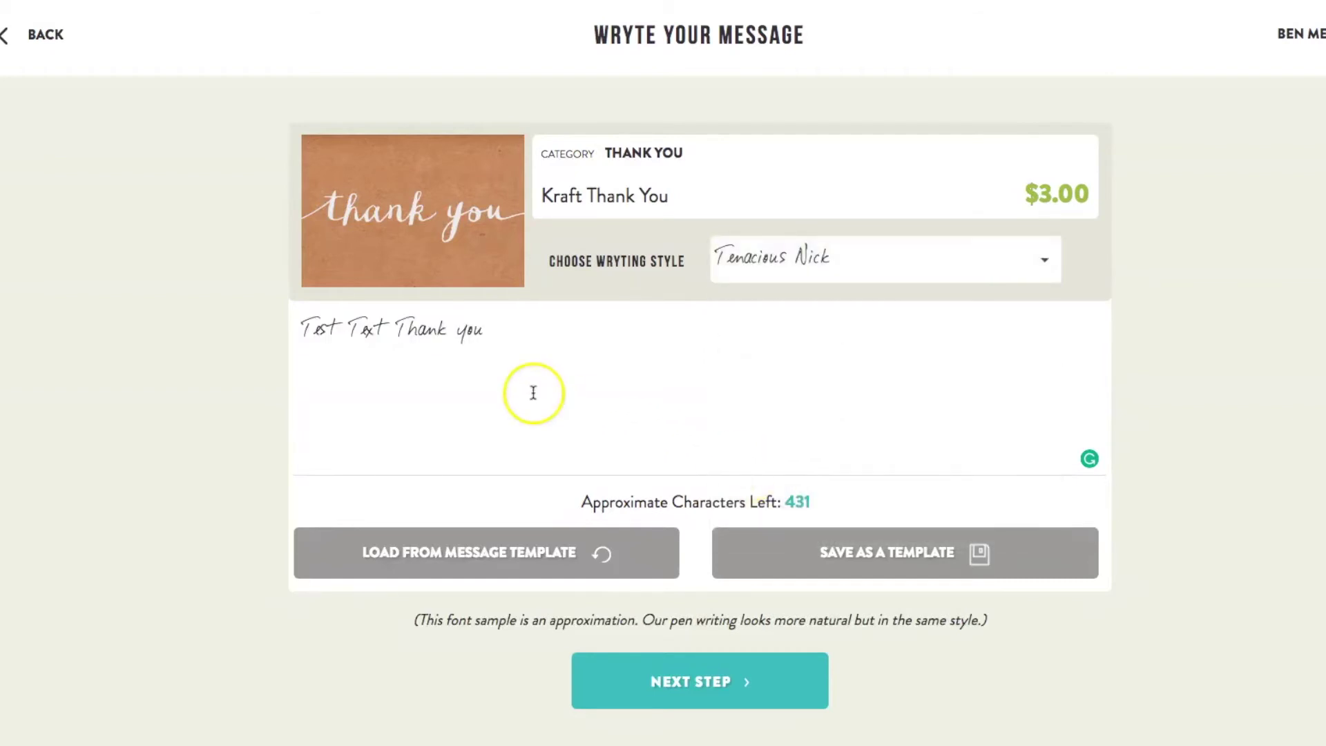
{"action": "left_click", "coordinate": [780, 268]}
{"action": "scroll", "coordinate": [773, 454], "scroll_direction": "down", "scroll_amount": 3}
{"action": "scroll", "coordinate": [773, 455], "scroll_direction": "up", "scroll_amount": 3}
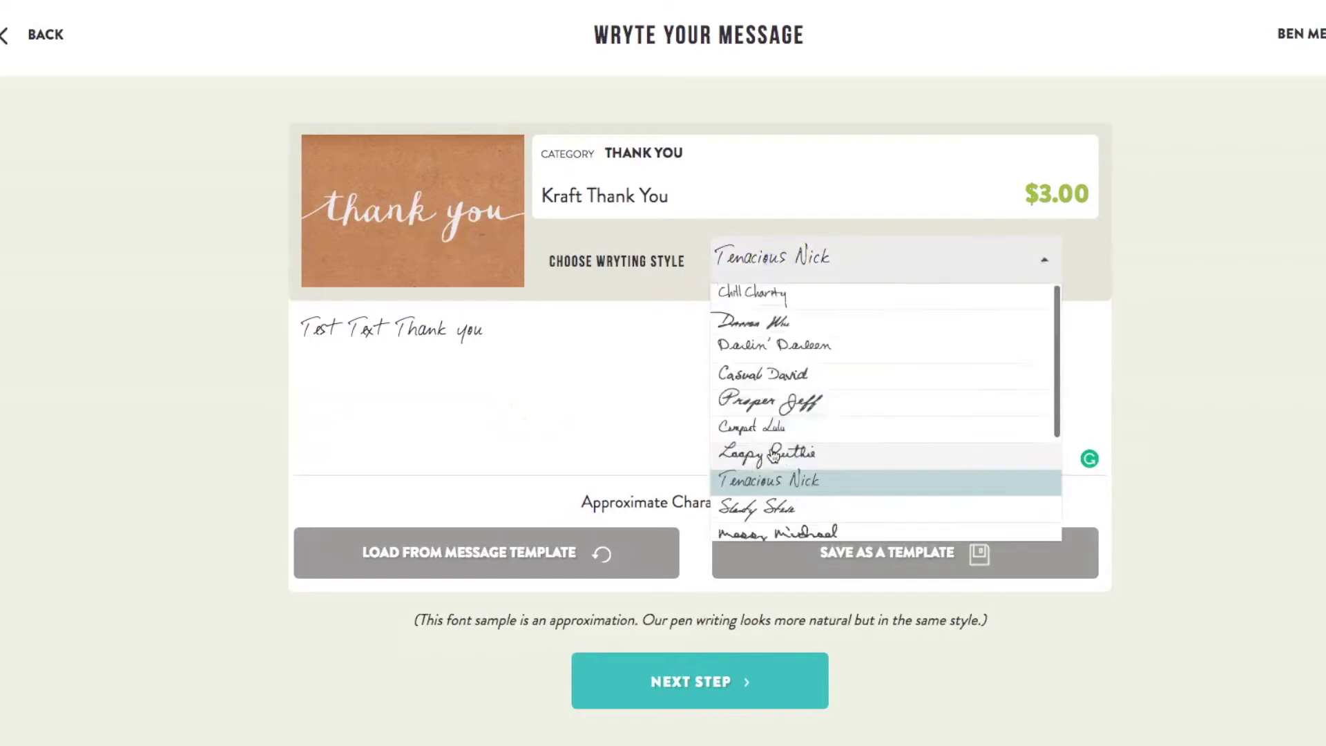
{"action": "scroll", "coordinate": [773, 454], "scroll_direction": "down", "scroll_amount": 1}
{"action": "scroll", "coordinate": [773, 454], "scroll_direction": "up", "scroll_amount": 1}
{"action": "left_click", "coordinate": [787, 403]}
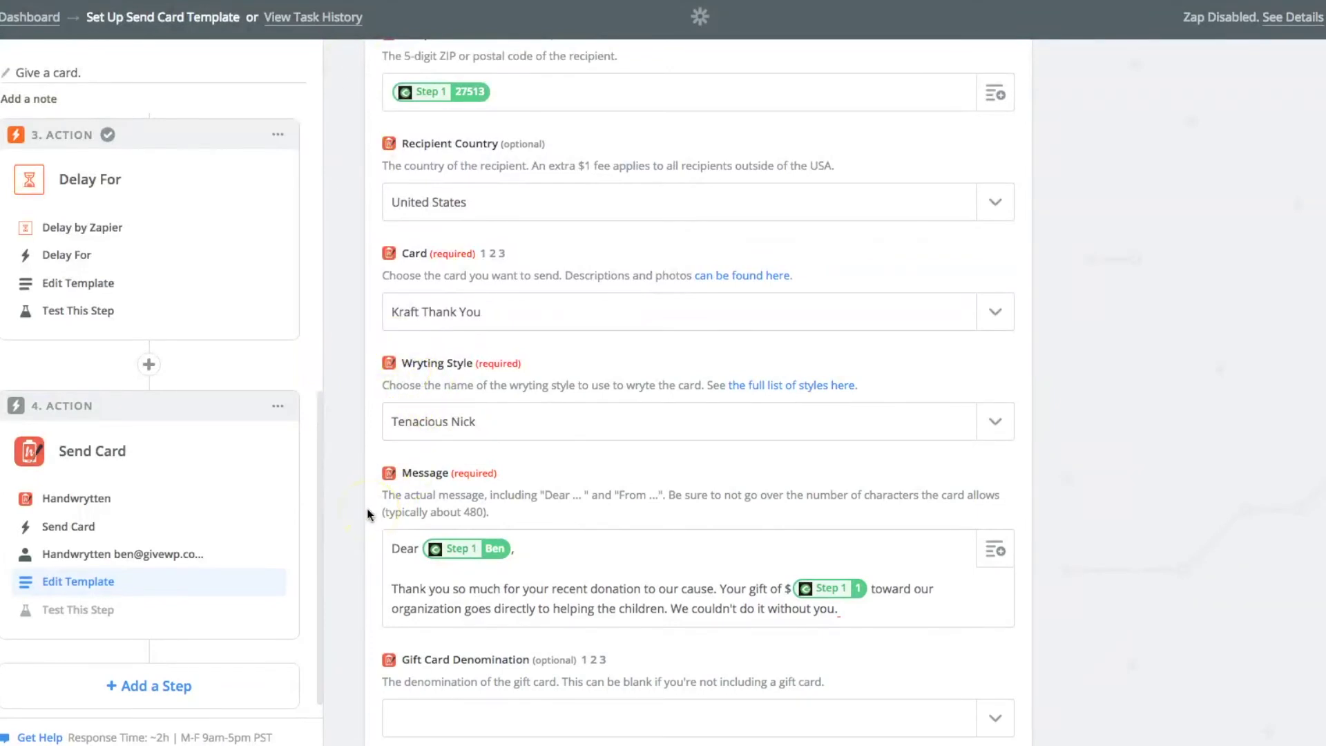
Step: Show the insertable data beside the Message field, expanding then collapsing New Donation's fields
{"action": "scroll", "coordinate": [569, 556], "scroll_direction": "down", "scroll_amount": 1}
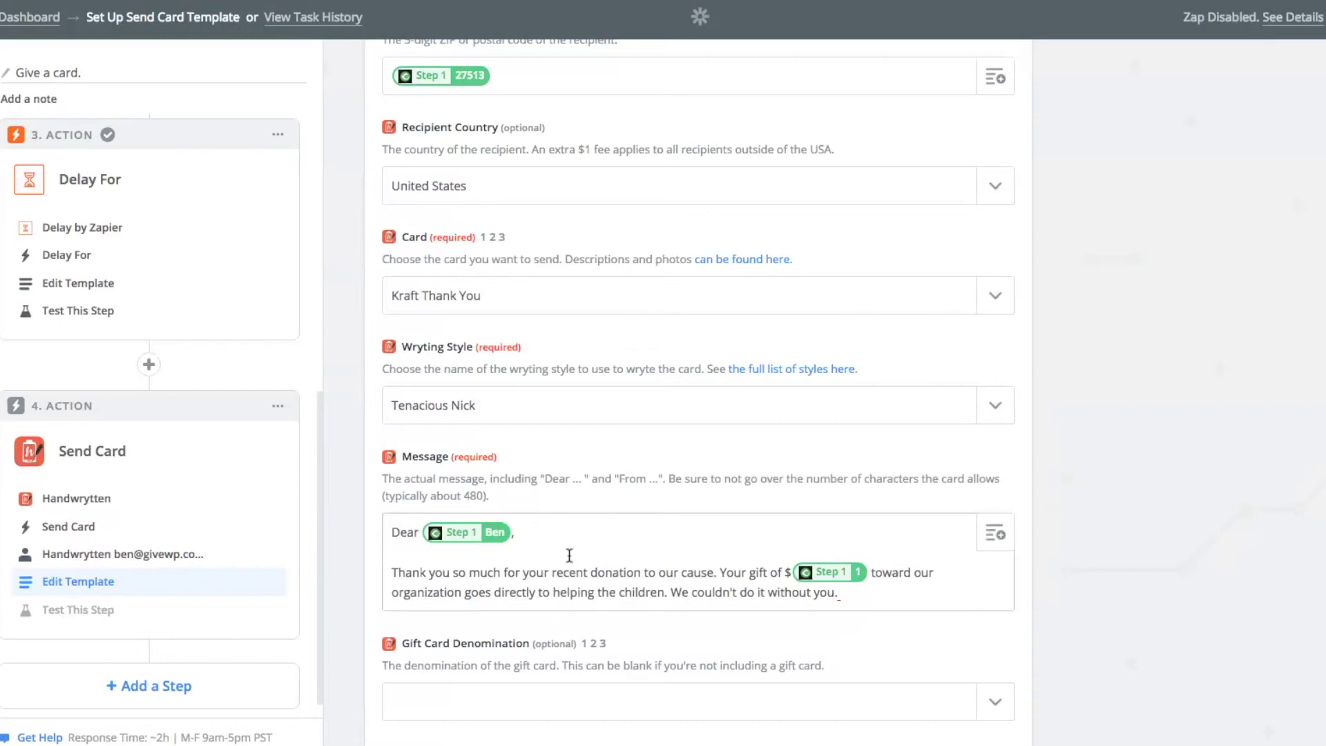
{"action": "left_click", "coordinate": [481, 548]}
{"action": "left_click", "coordinate": [991, 529]}
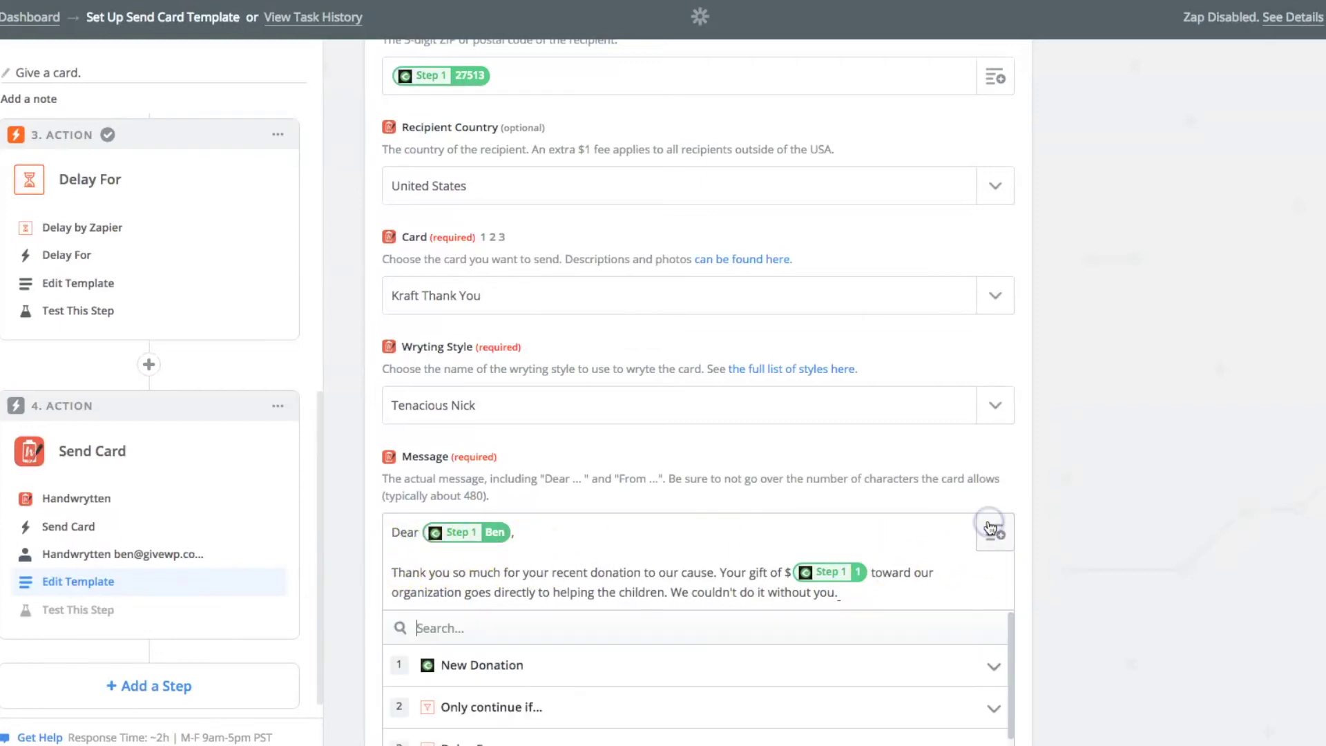
{"action": "left_click", "coordinate": [636, 673]}
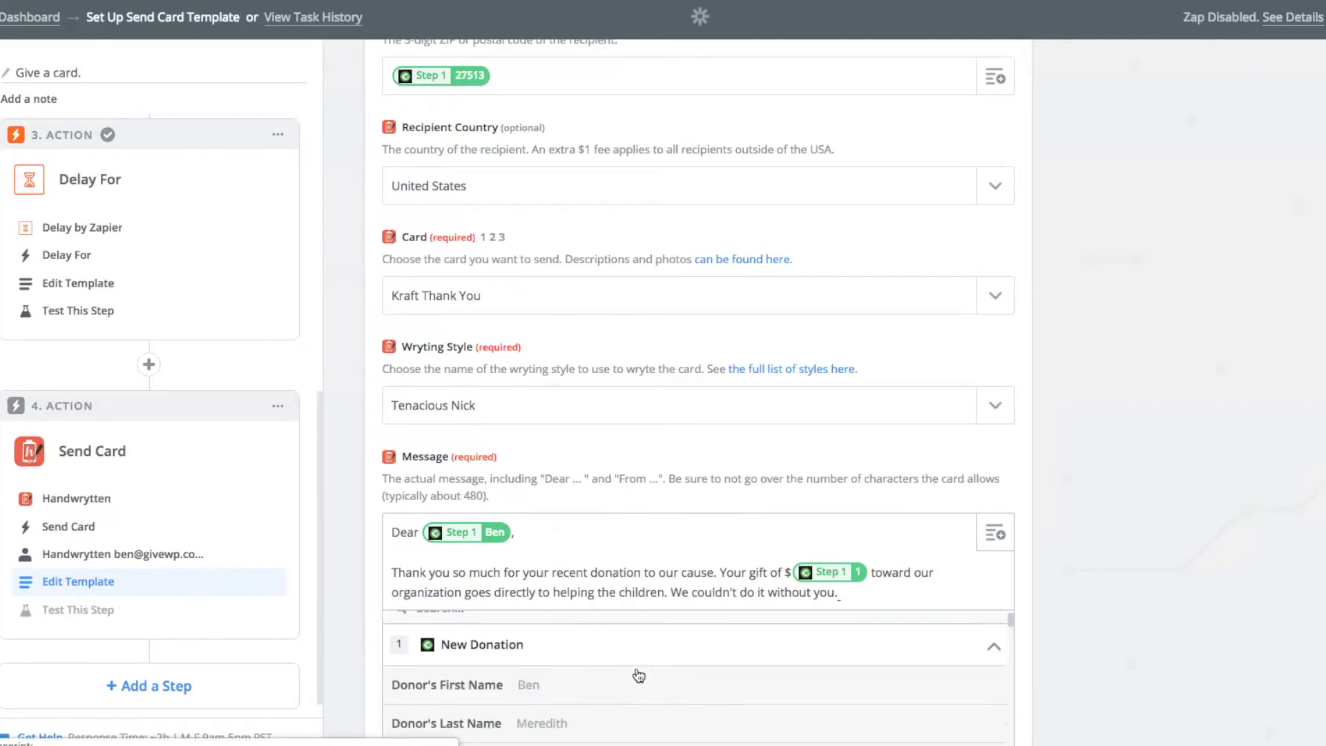
{"action": "scroll", "coordinate": [639, 676], "scroll_direction": "down", "scroll_amount": 3}
{"action": "scroll", "coordinate": [660, 680], "scroll_direction": "up", "scroll_amount": 2}
{"action": "left_click", "coordinate": [669, 690]}
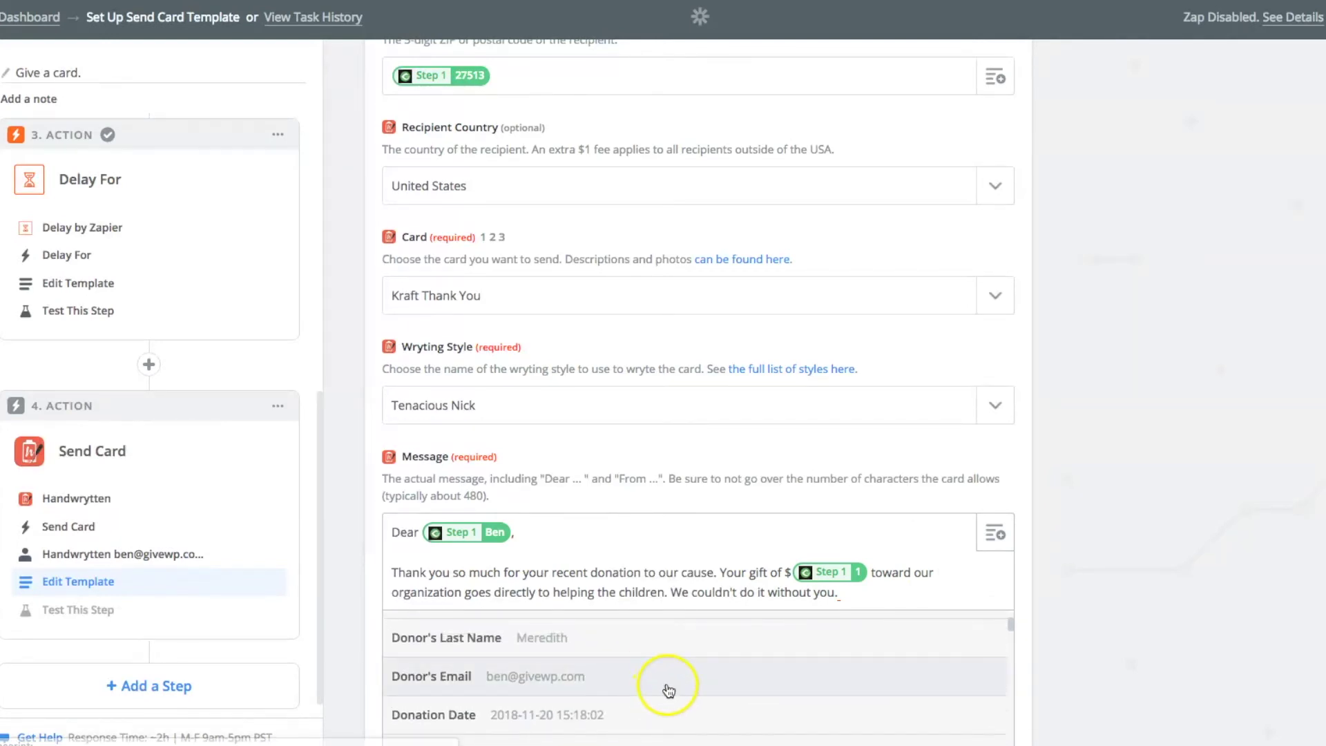
{"action": "scroll", "coordinate": [713, 663], "scroll_direction": "up", "scroll_amount": 3}
{"action": "left_click", "coordinate": [724, 662]}
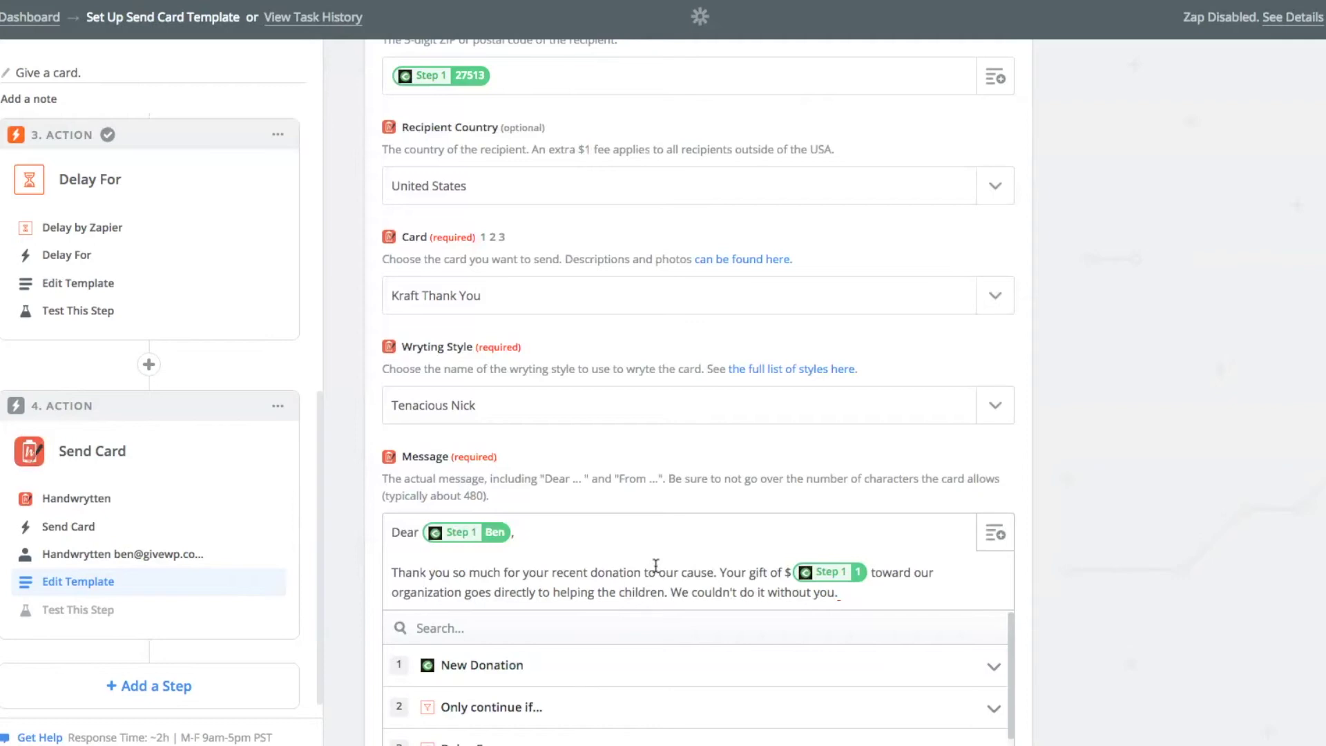
{"action": "left_click", "coordinate": [606, 585]}
Step: Close the insert-data list to reveal Gift Card Denomination and the saved Mastercard Credit Card
{"action": "scroll", "coordinate": [1125, 490], "scroll_direction": "down", "scroll_amount": 3}
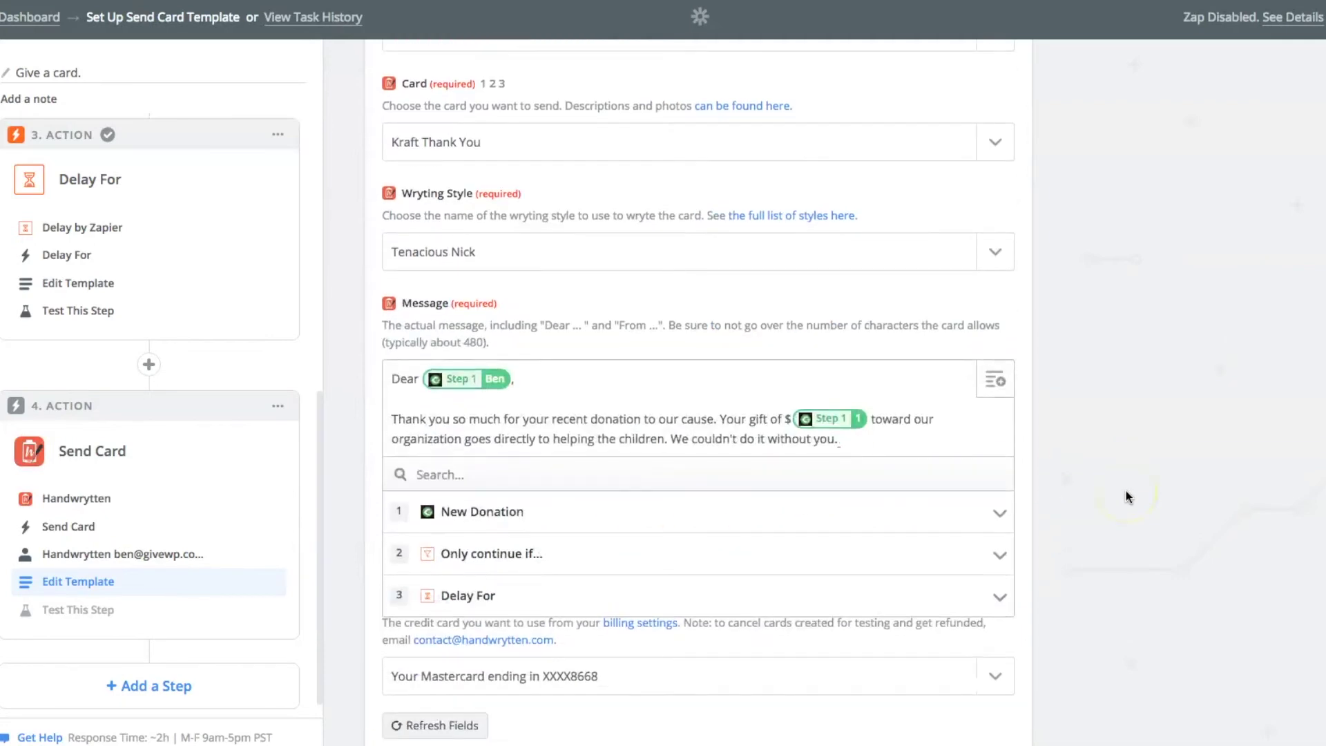
{"action": "left_click", "coordinate": [1122, 493]}
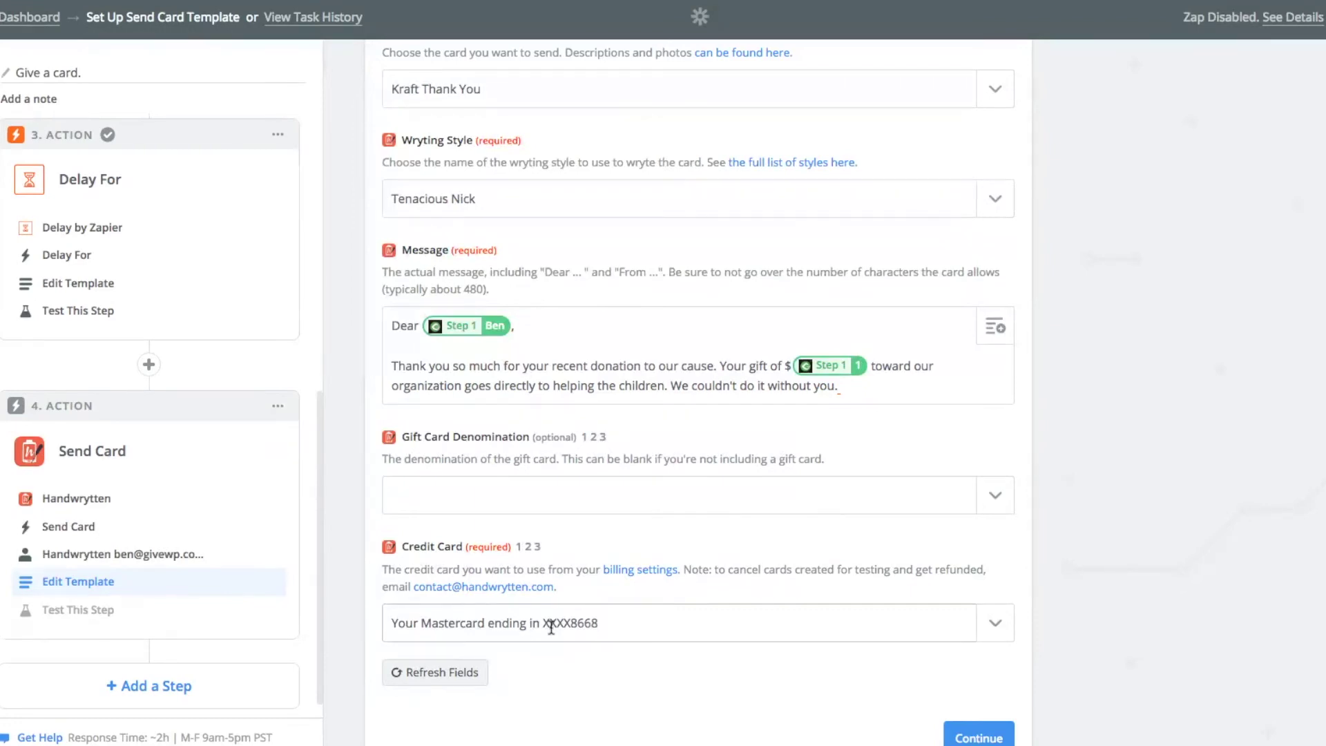
{"action": "scroll", "coordinate": [732, 686], "scroll_direction": "down", "scroll_amount": 2}
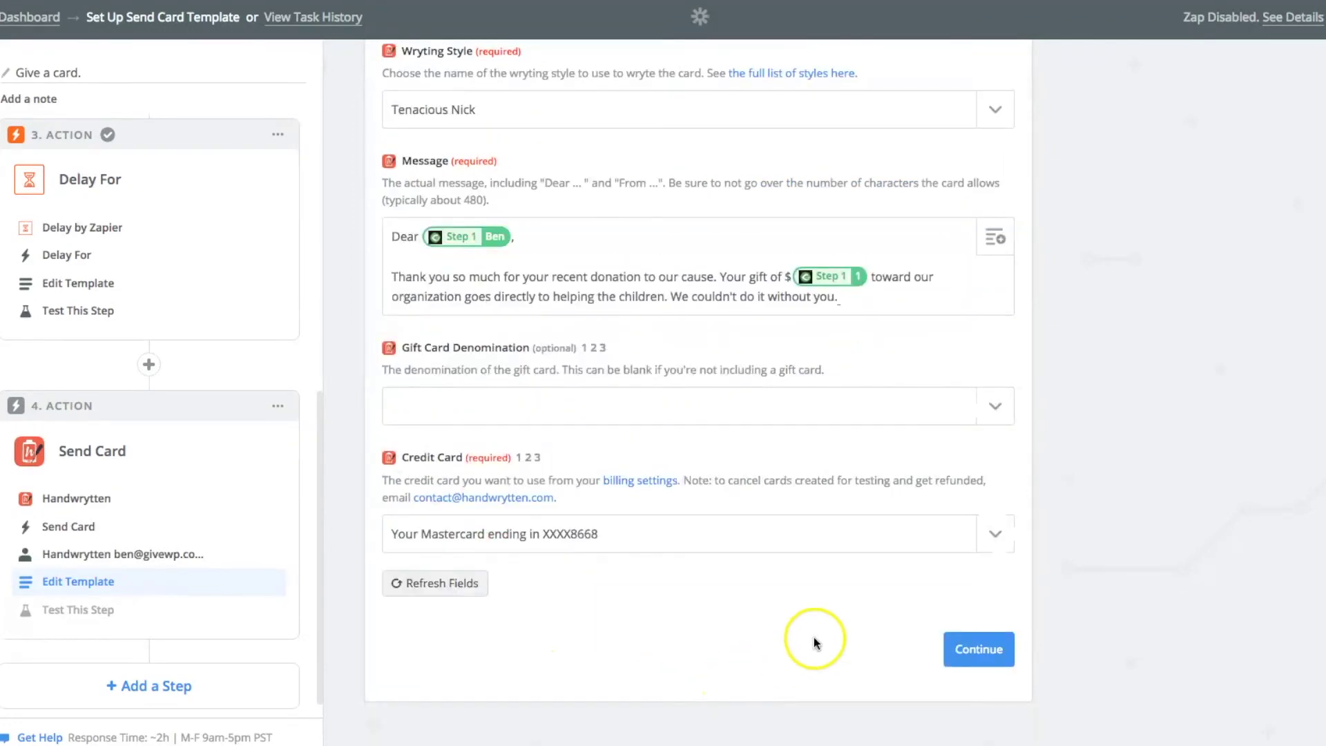
Step: Continue to testing and review the sample addresses, Kraft Thank You card, message and Mastercard
{"action": "left_click", "coordinate": [965, 652]}
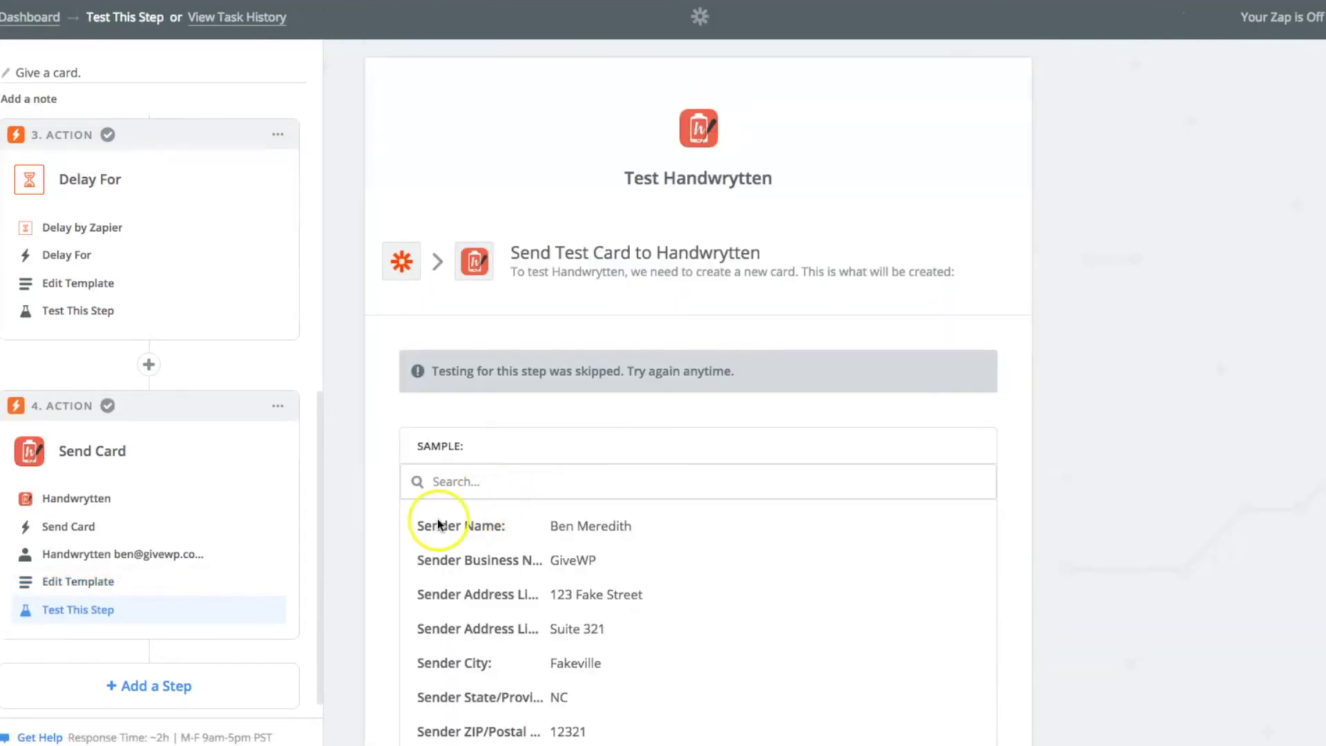
{"action": "scroll", "coordinate": [390, 563], "scroll_direction": "down", "scroll_amount": 5}
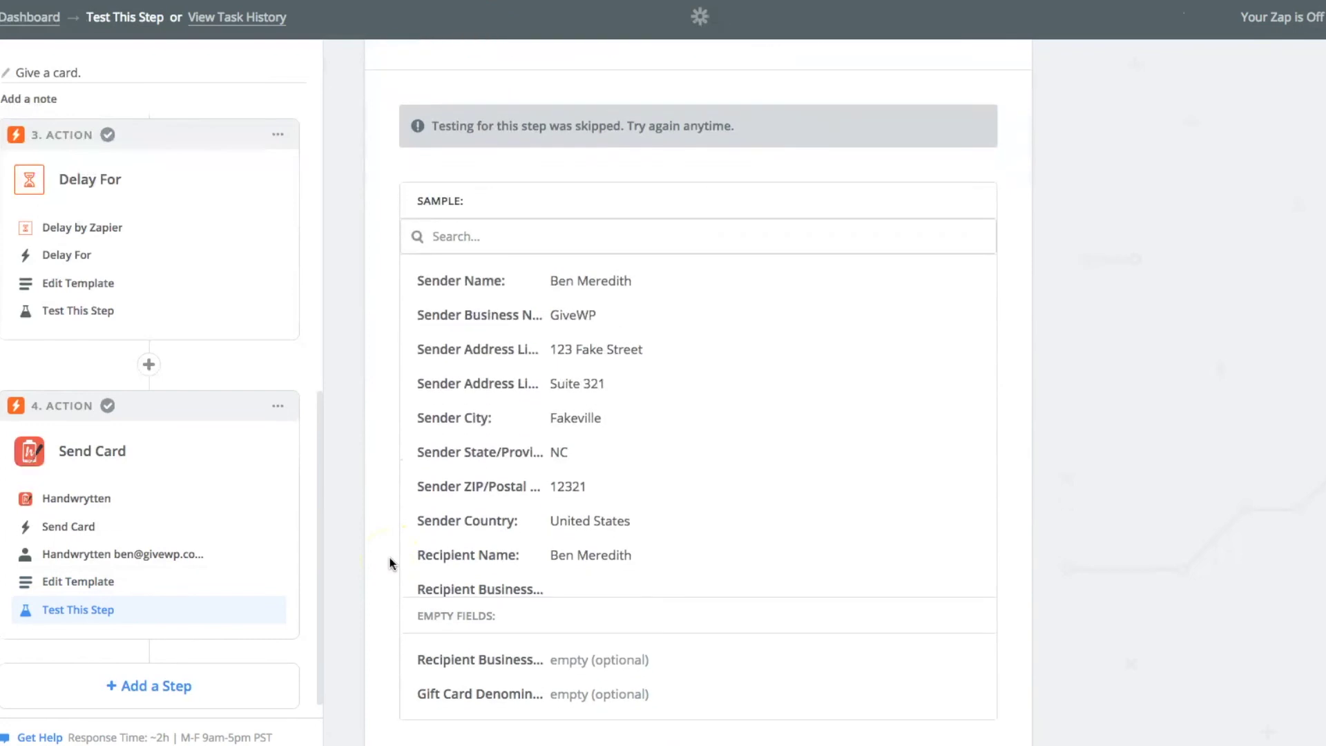
{"action": "scroll", "coordinate": [390, 558], "scroll_direction": "down", "scroll_amount": 2}
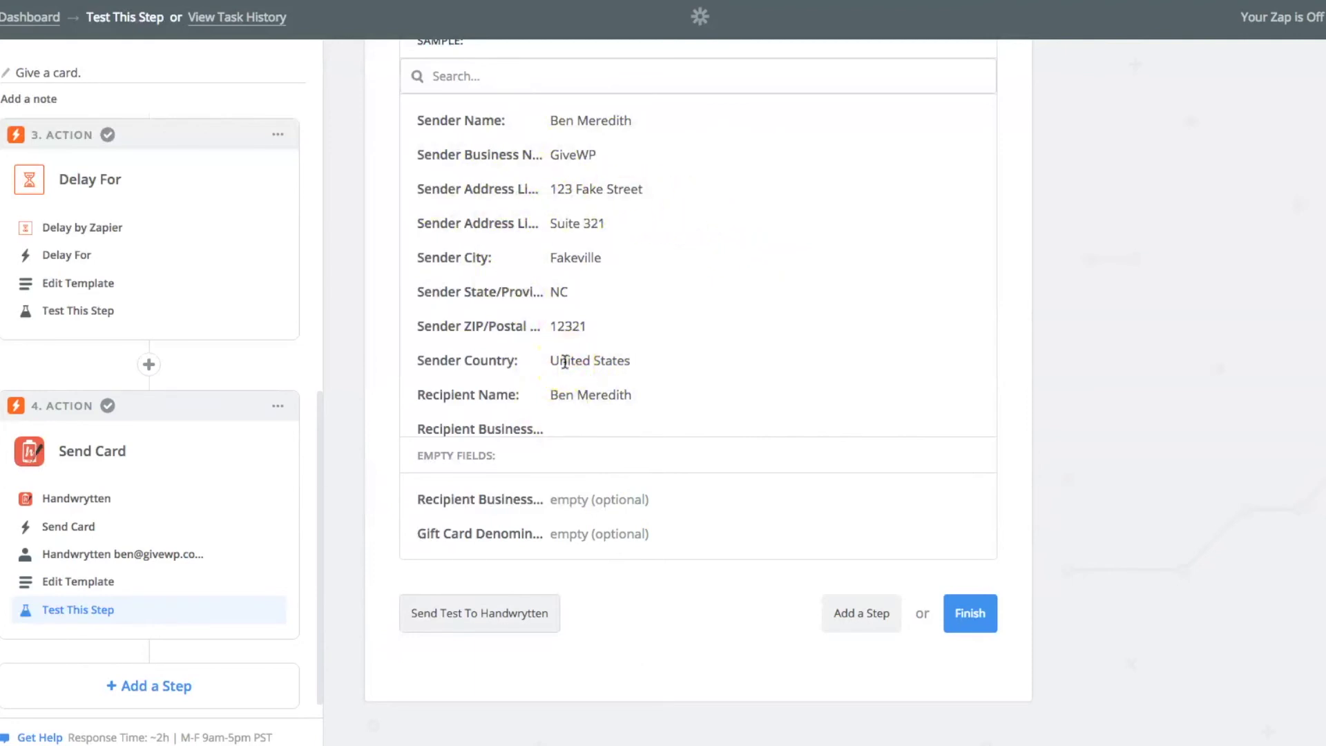
{"action": "left_click", "coordinate": [634, 288]}
{"action": "scroll", "coordinate": [635, 351], "scroll_direction": "down", "scroll_amount": 5}
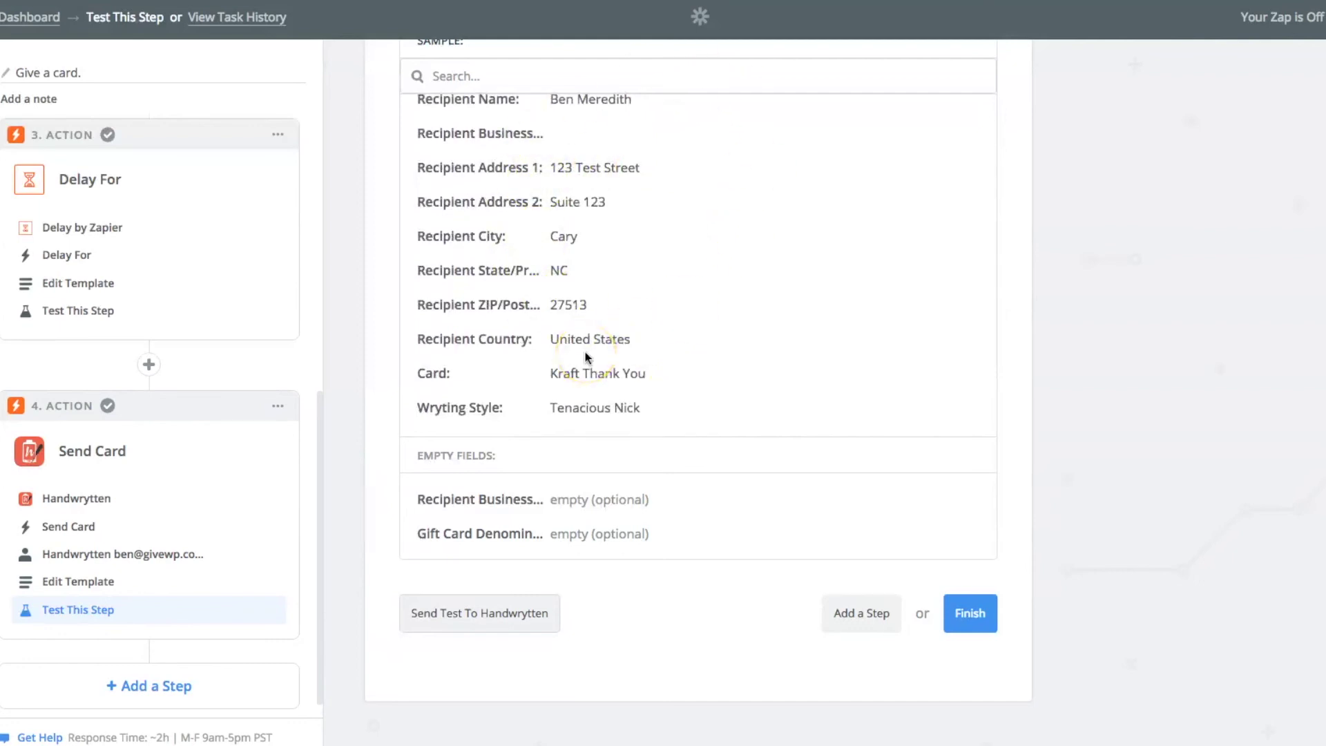
{"action": "scroll", "coordinate": [585, 346], "scroll_direction": "down", "scroll_amount": 3}
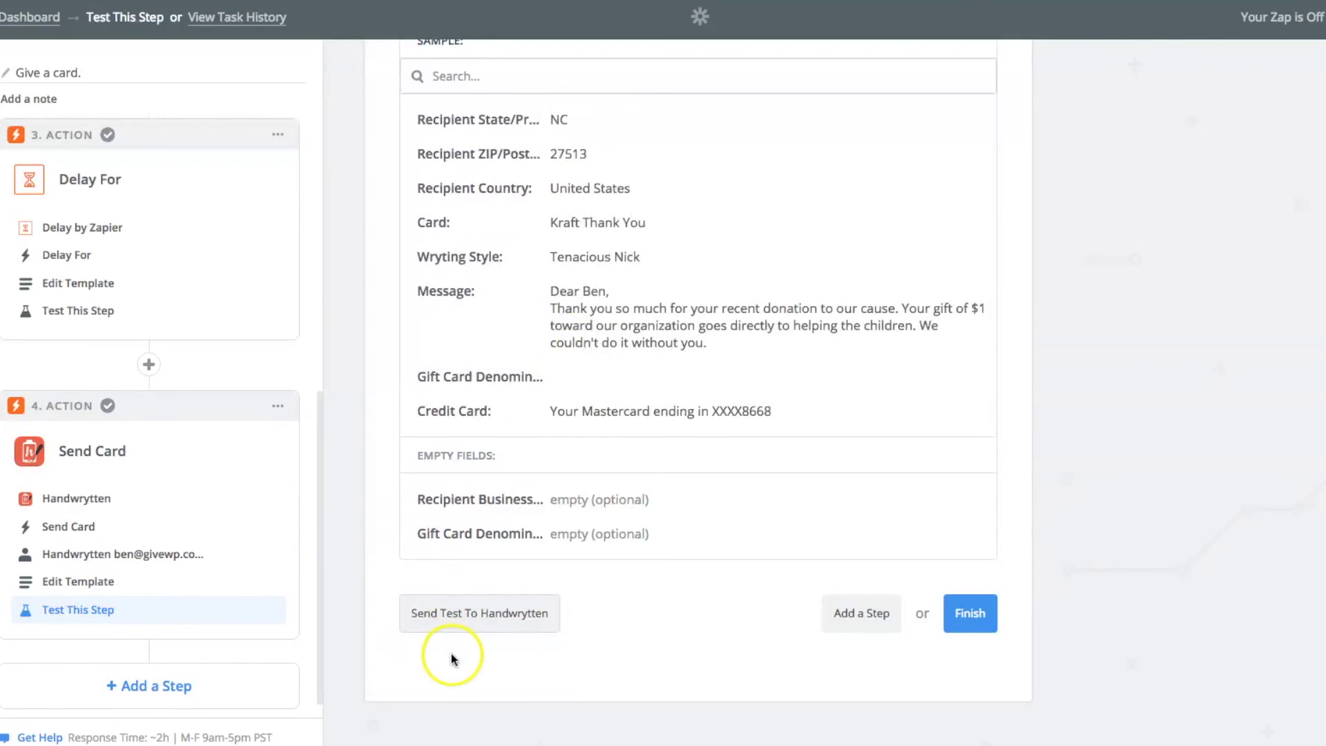
{"action": "scroll", "coordinate": [711, 352], "scroll_direction": "up", "scroll_amount": 7}
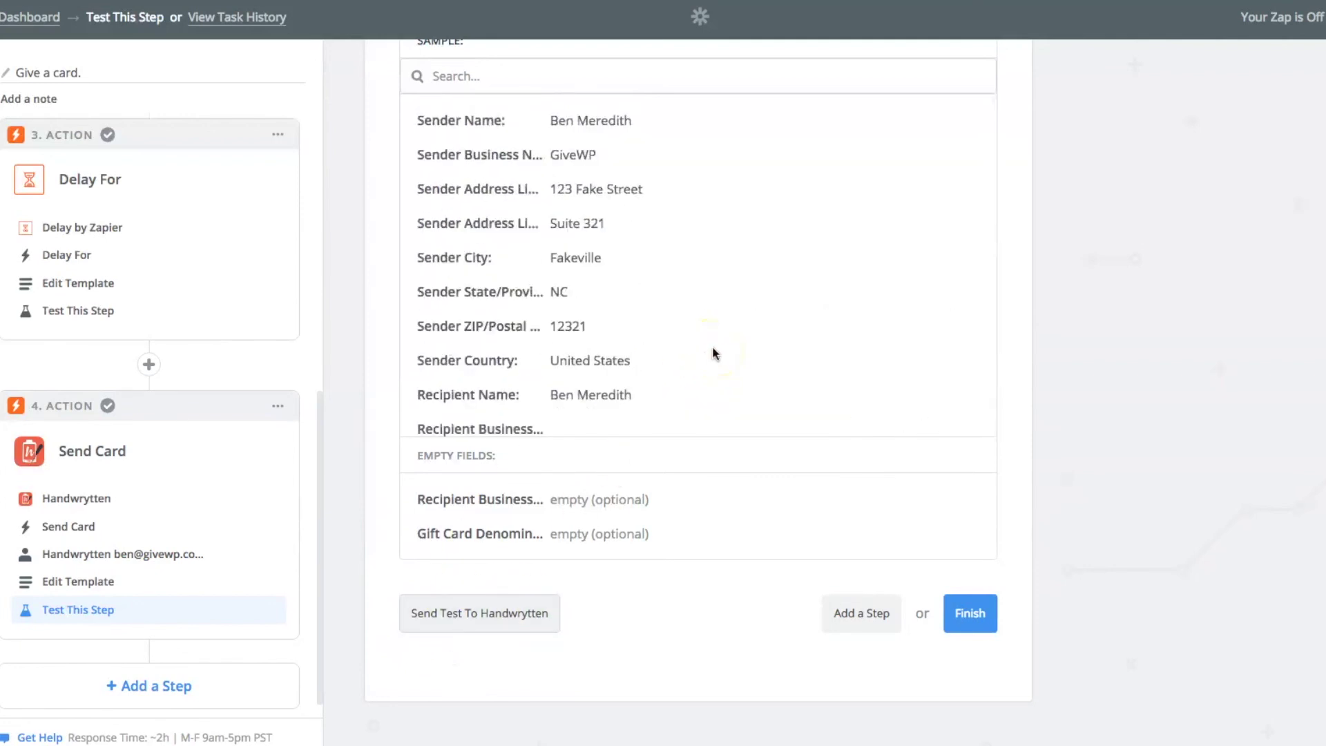
{"action": "scroll", "coordinate": [713, 352], "scroll_direction": "down", "scroll_amount": 7}
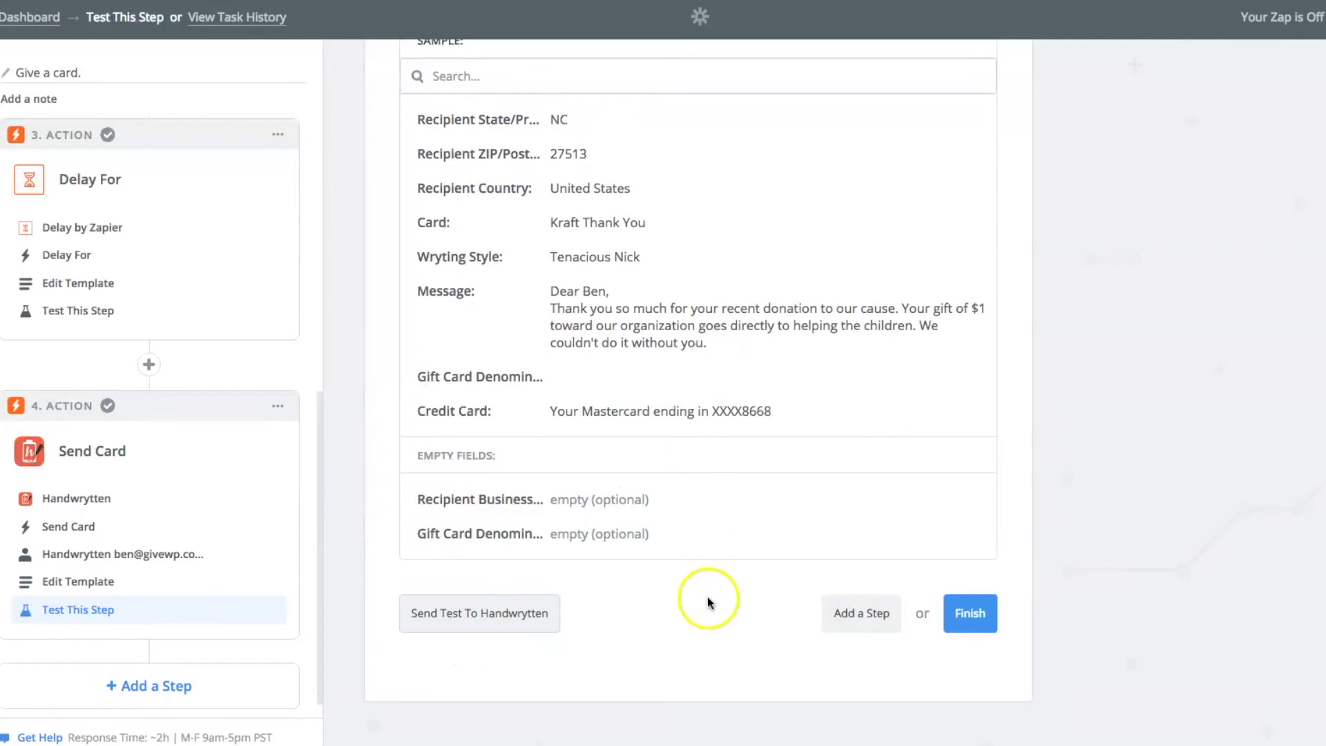
Step: Finish the Send Card test step, leaving the Zap off
{"action": "left_click", "coordinate": [971, 613]}
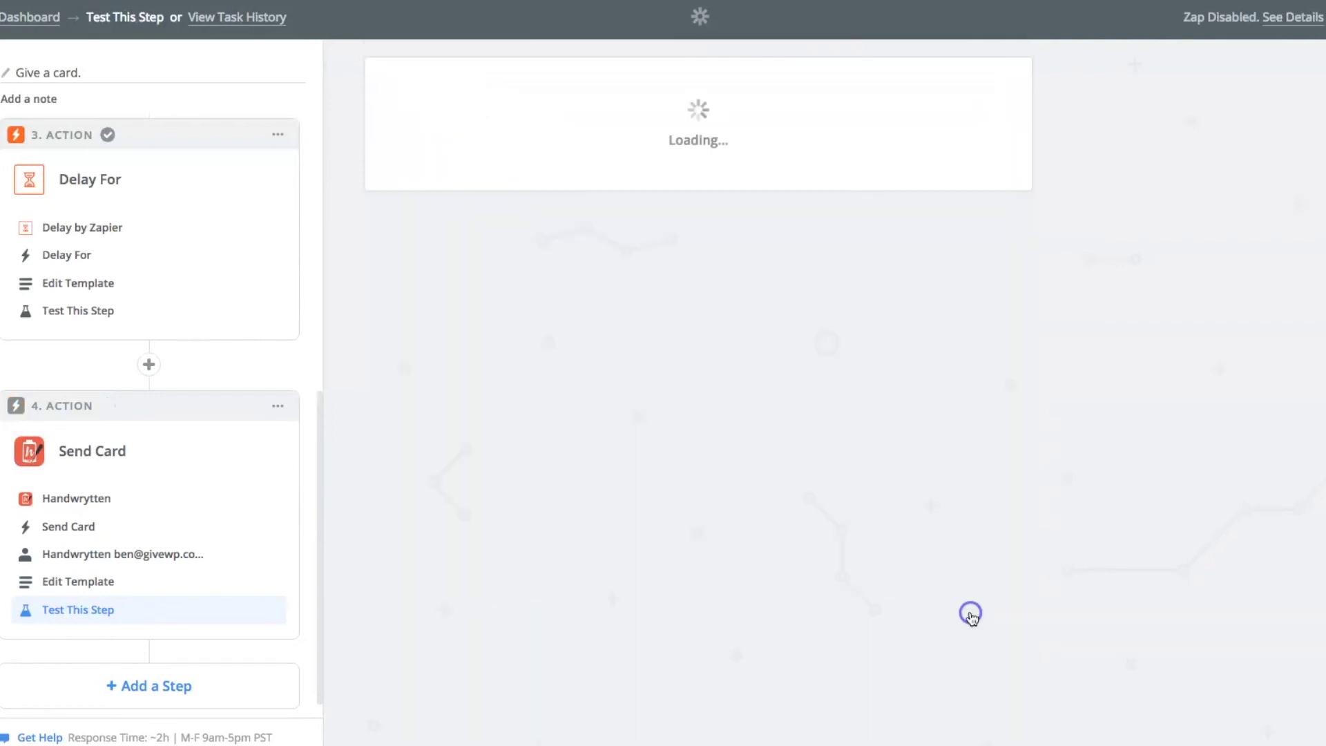